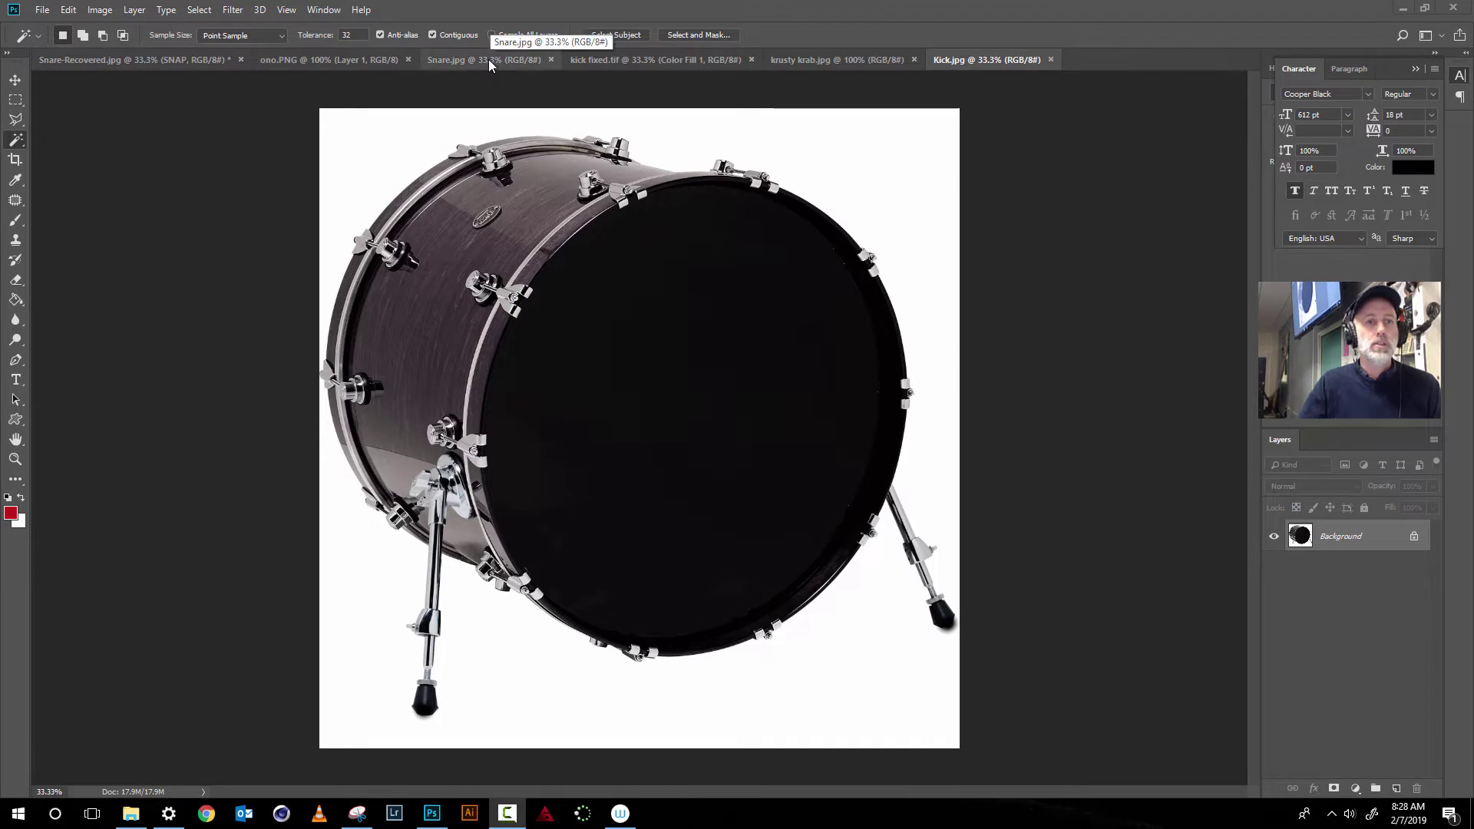
After previewing the finished design, start a Cooper Black 612 pt text layer on the drum head
{"action": "left_click", "coordinate": [611, 58]}
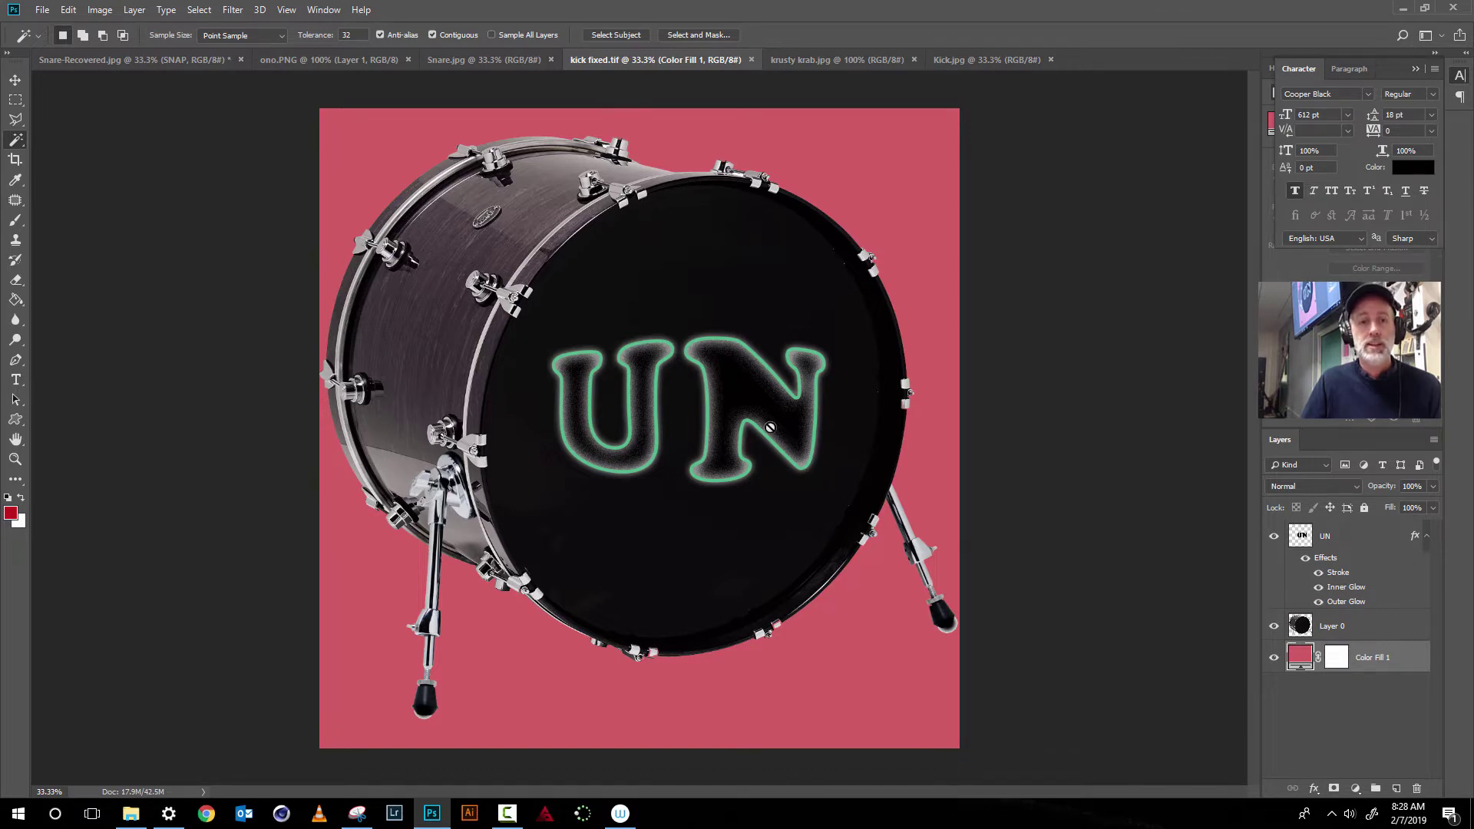
{"action": "left_click", "coordinate": [991, 58]}
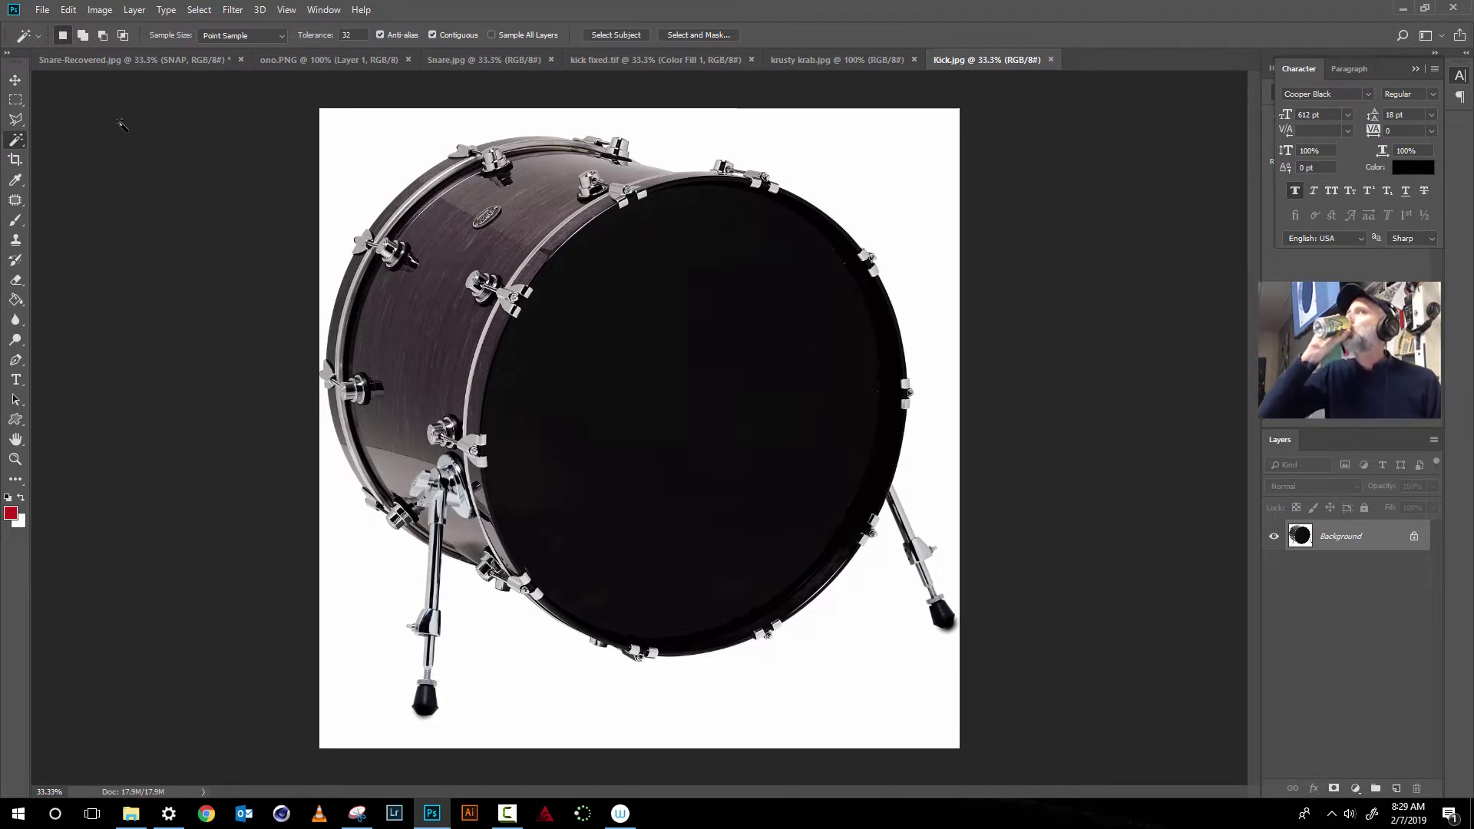
{"action": "left_click", "coordinate": [15, 381]}
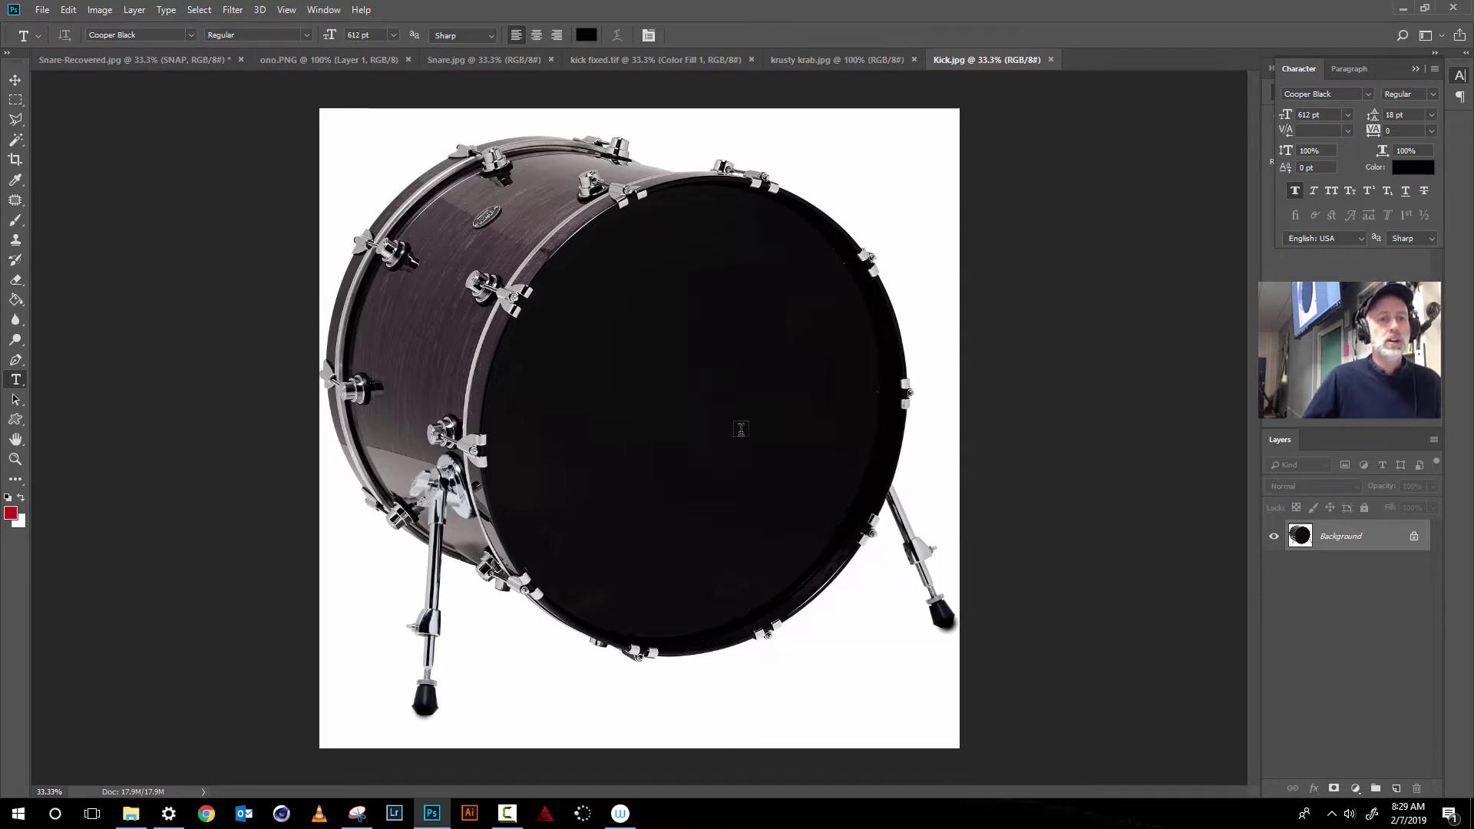
{"action": "left_click", "coordinate": [191, 34]}
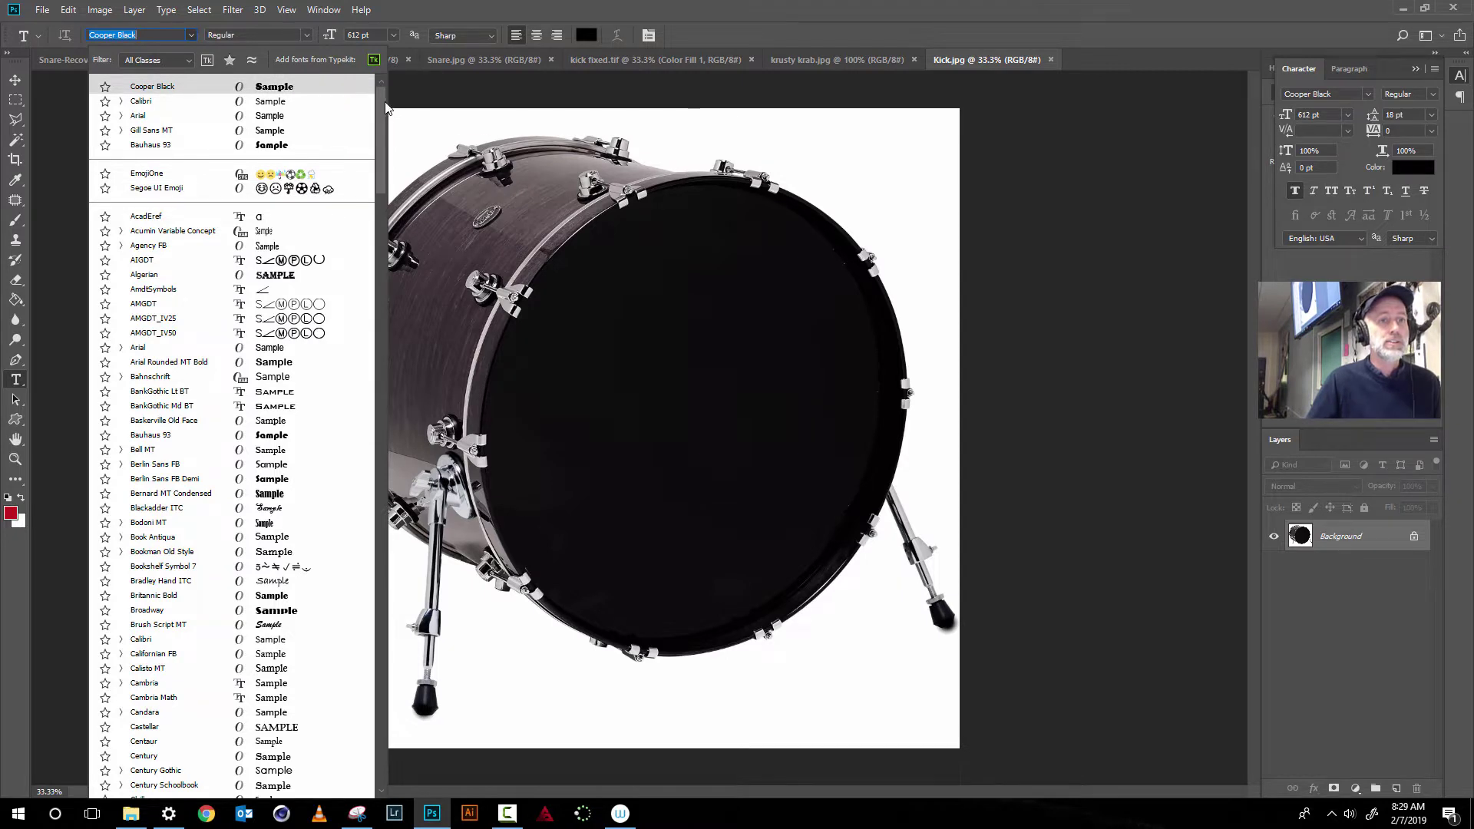
{"action": "left_click", "coordinate": [577, 383]}
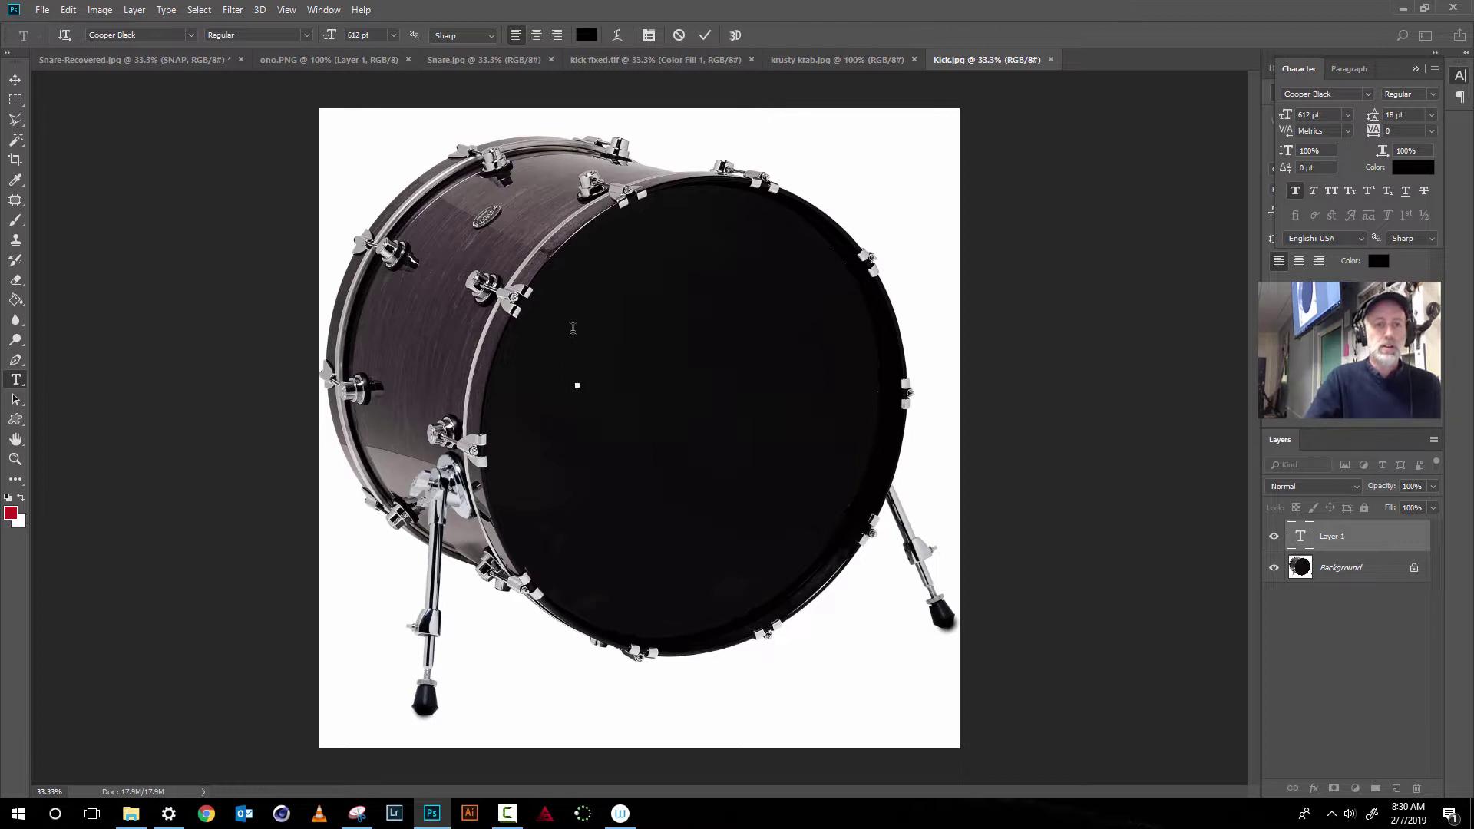
Type 'UN' on the drum head and recolour the selected letters light blue
{"action": "type", "text": "UN"}
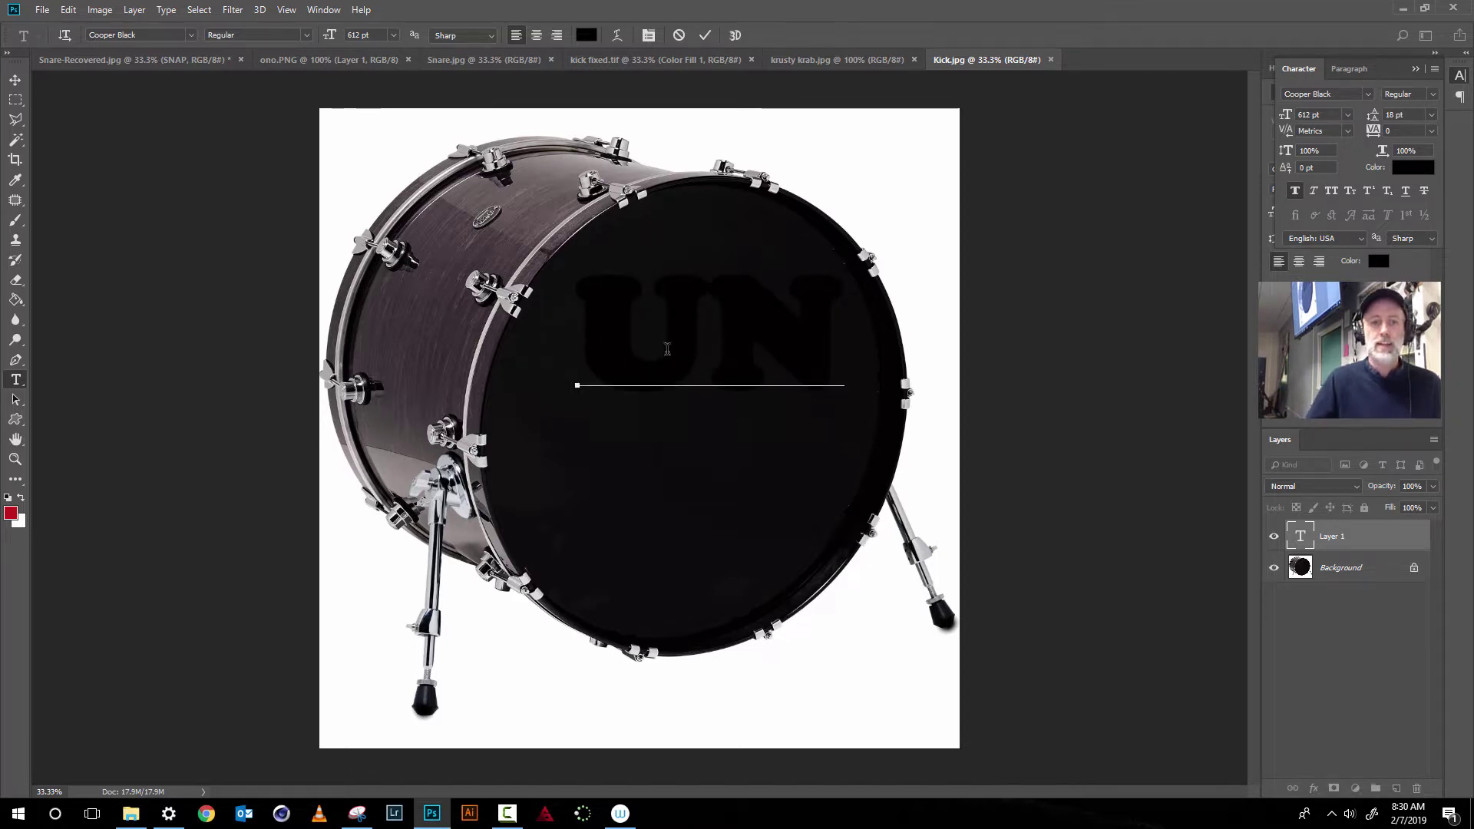
{"action": "left_click", "coordinate": [708, 341]}
{"action": "double_click", "coordinate": [708, 342]}
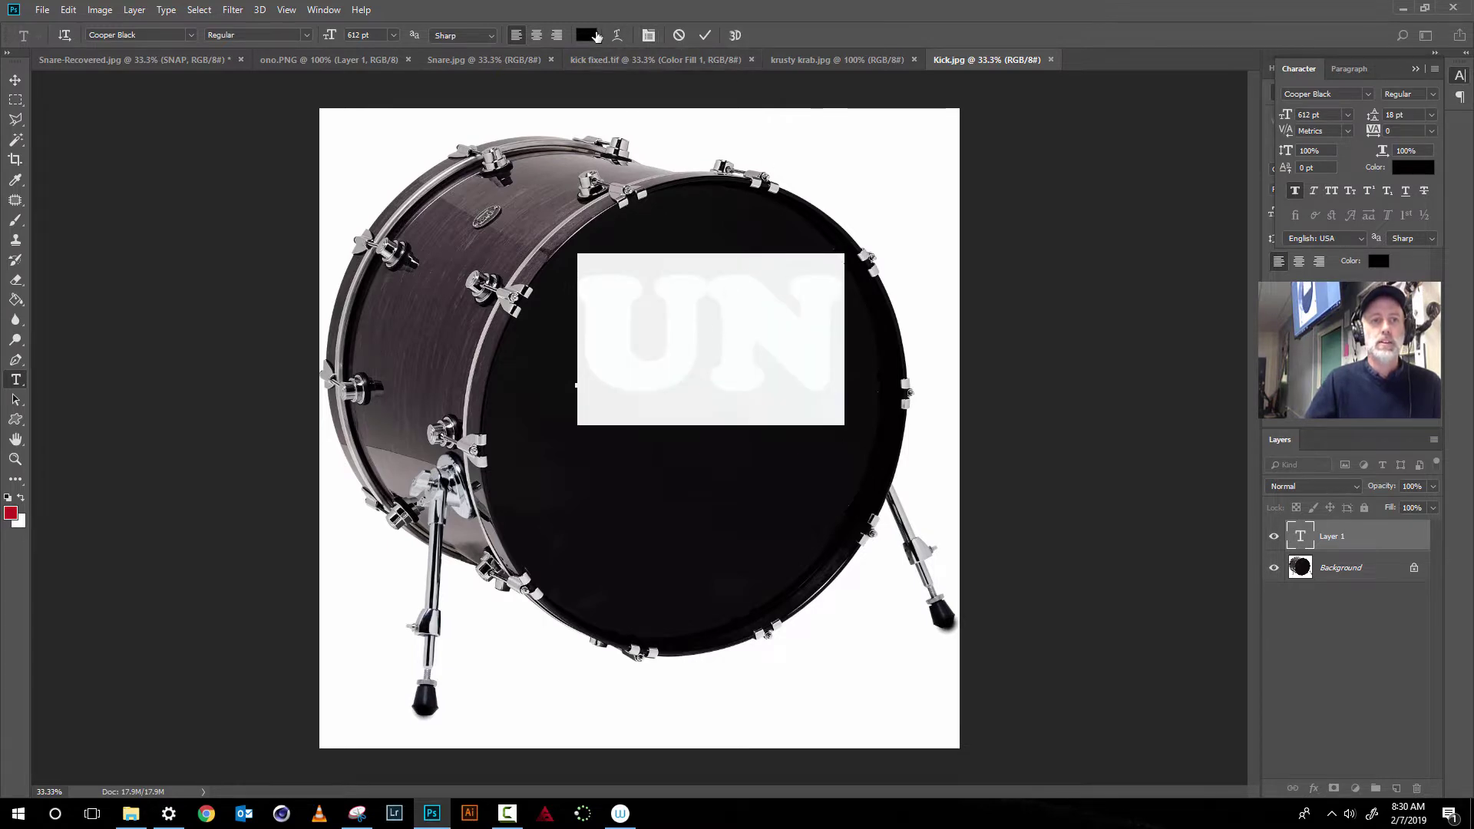
{"action": "left_click", "coordinate": [586, 36]}
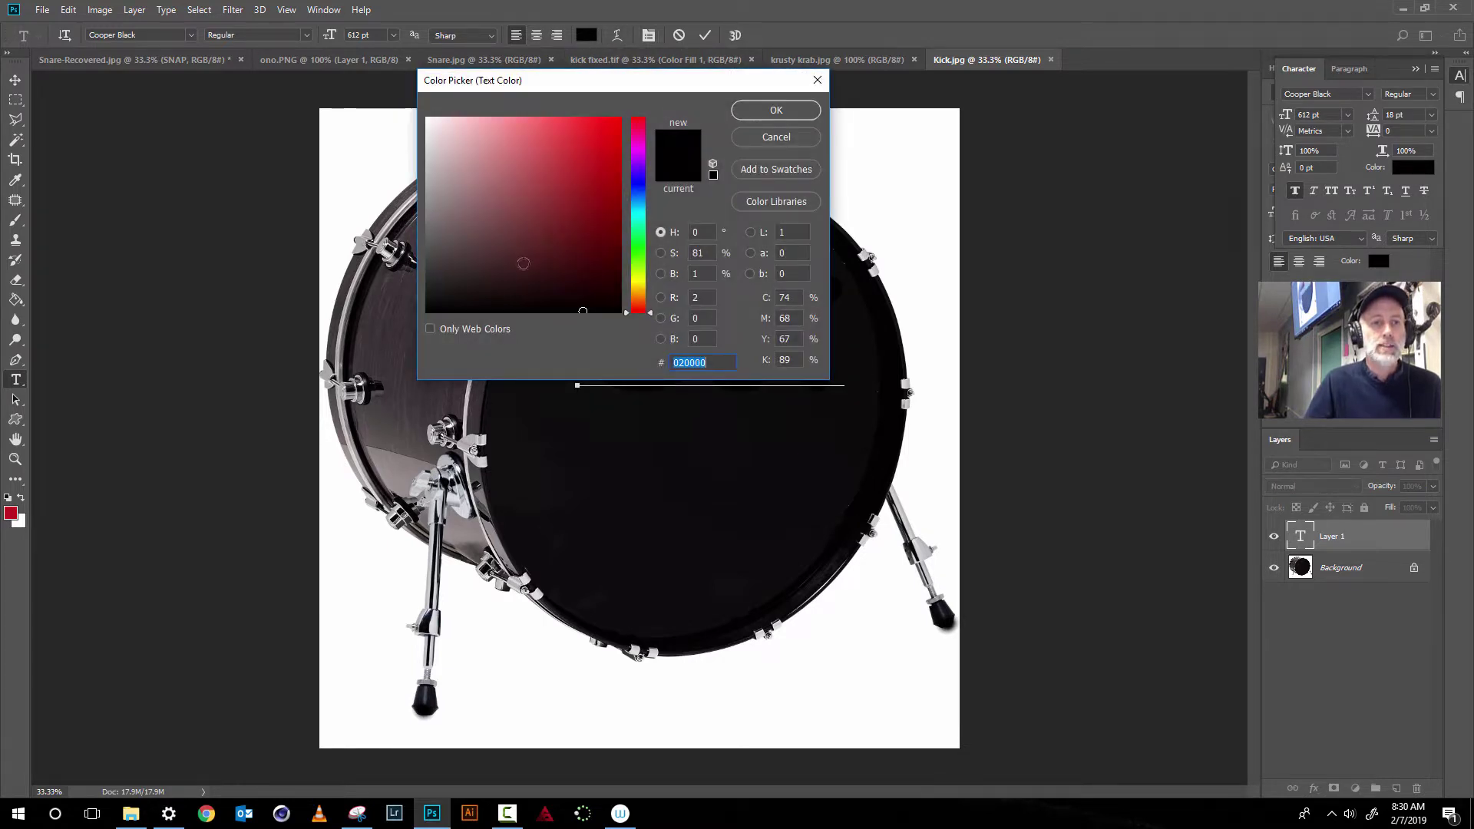
{"action": "left_click", "coordinate": [632, 207]}
{"action": "left_click", "coordinate": [573, 139]}
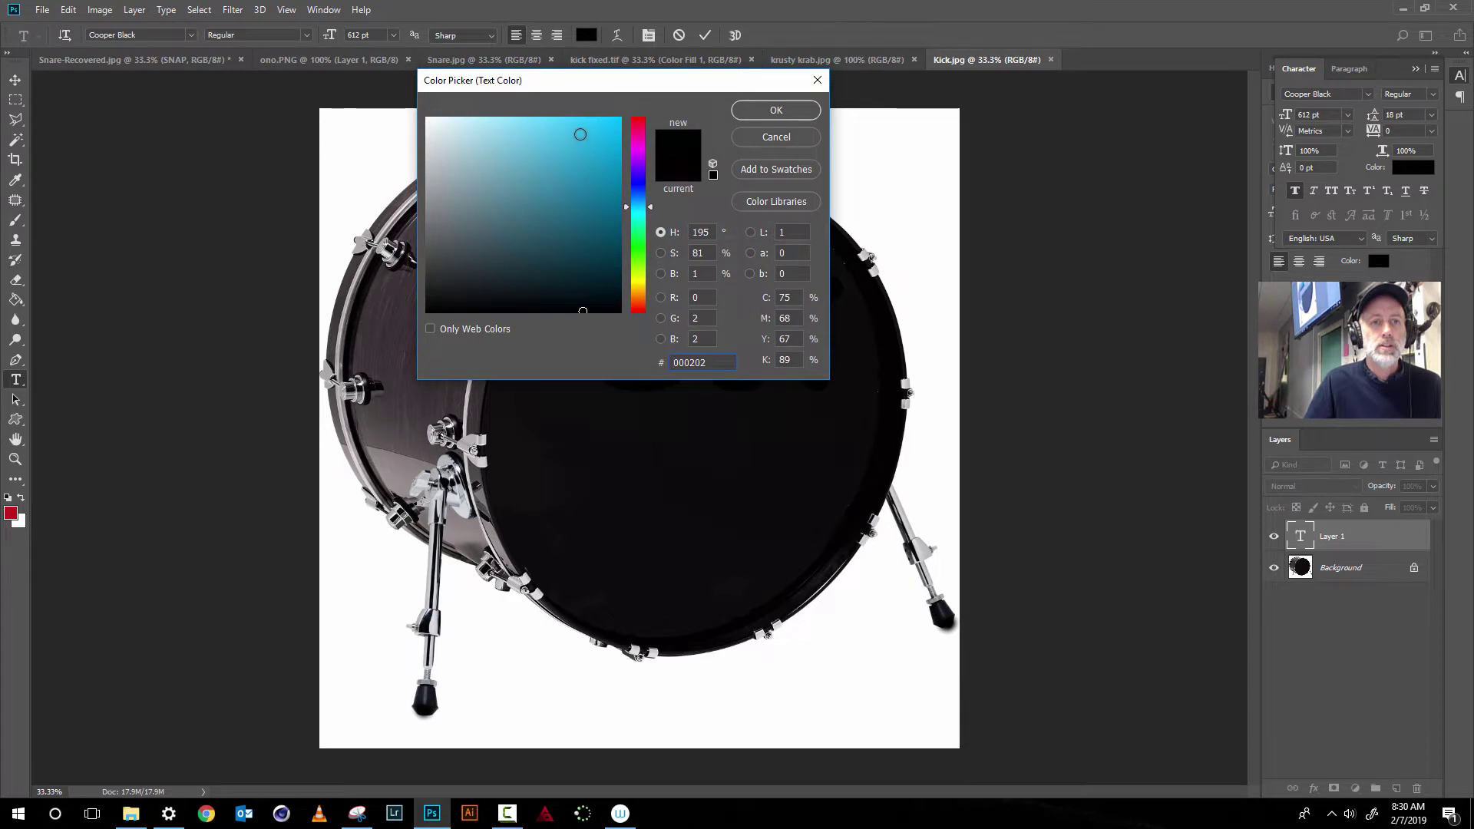
{"action": "left_click", "coordinate": [776, 110]}
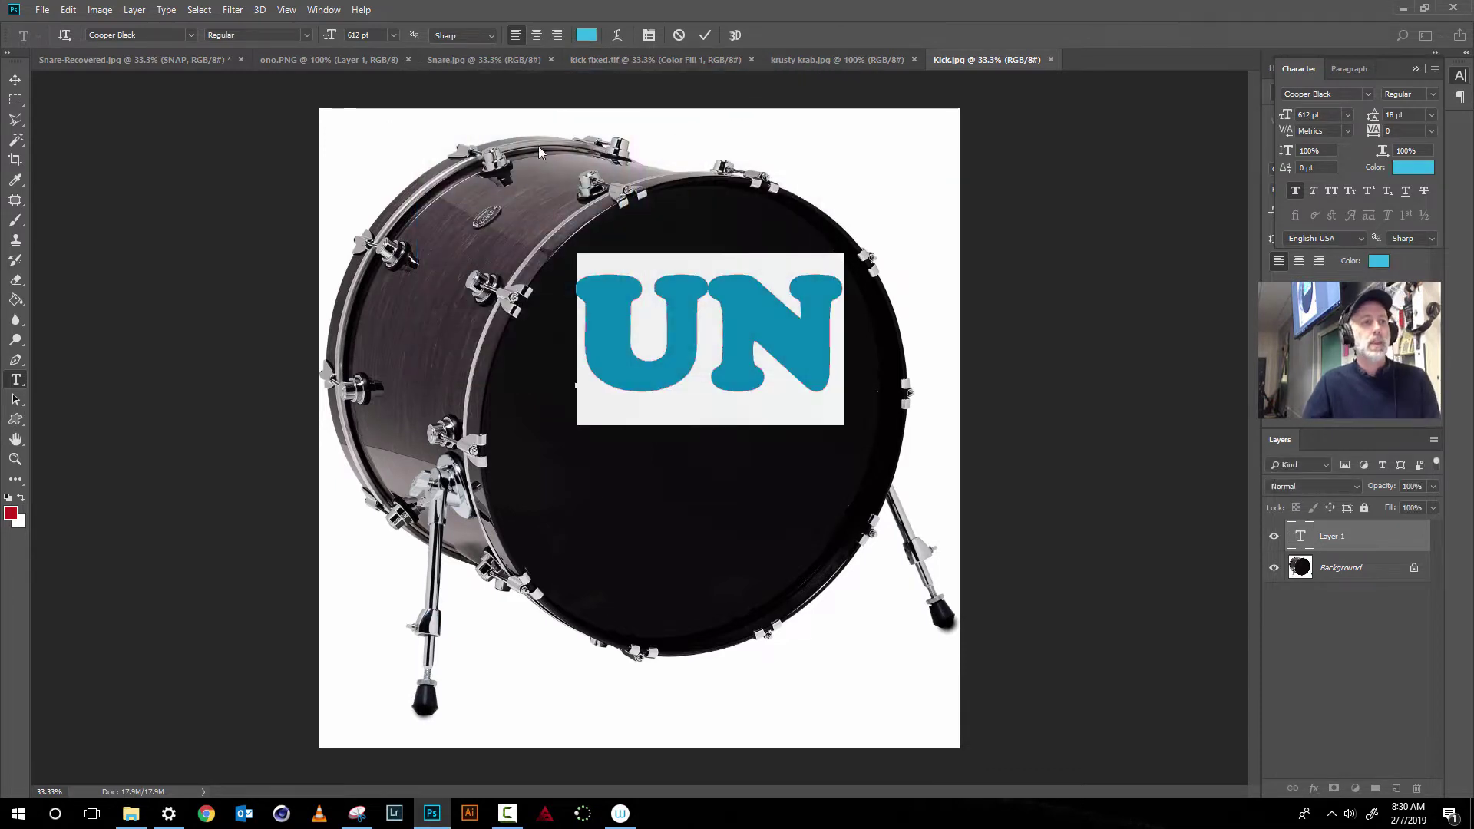
Commit the UN text and nudge it slightly left on the drum head
{"action": "left_click", "coordinate": [15, 80]}
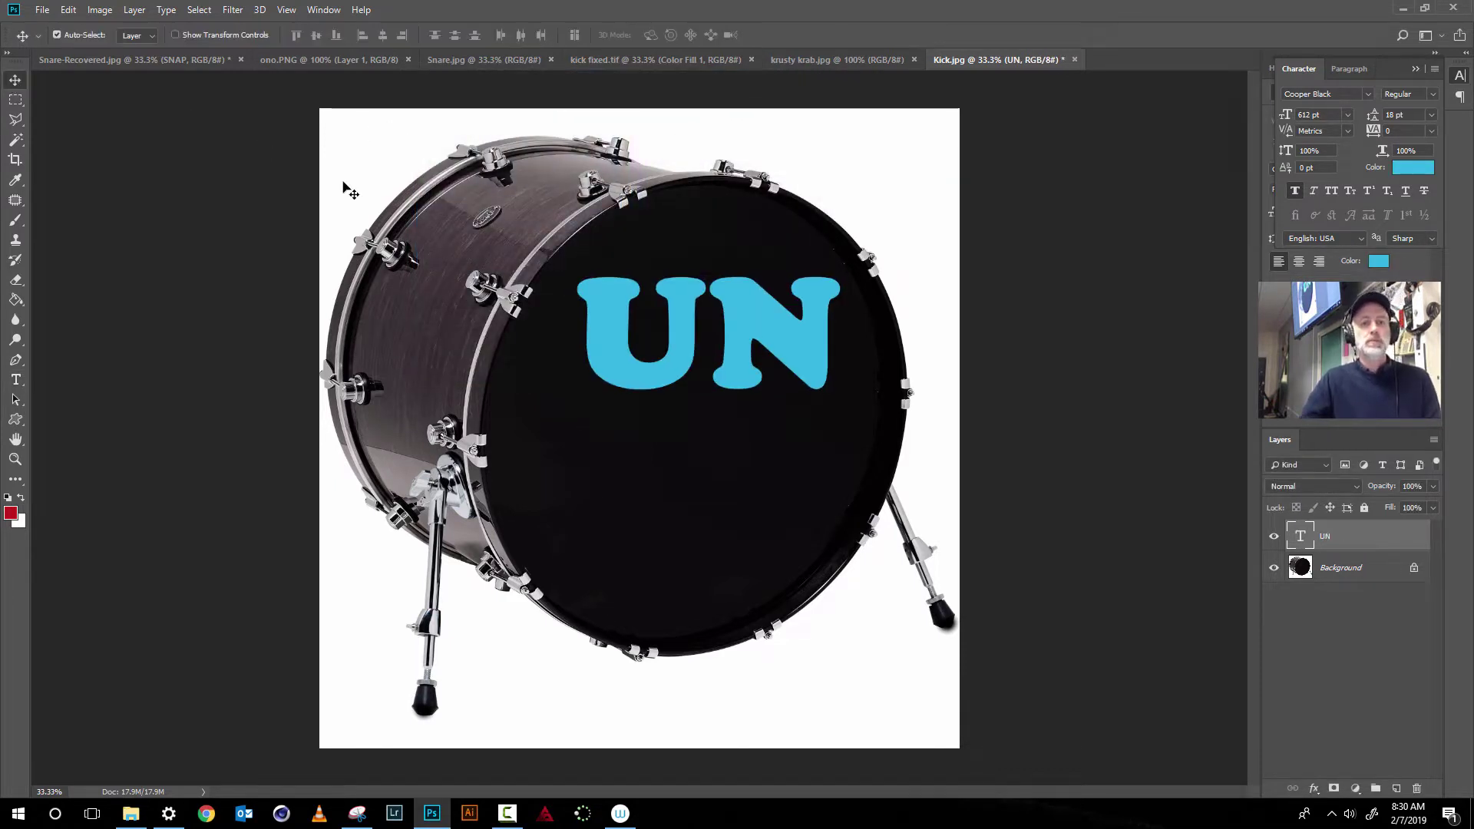
{"action": "left_click_drag", "start_coordinate": [615, 338], "coordinate": [612, 376]}
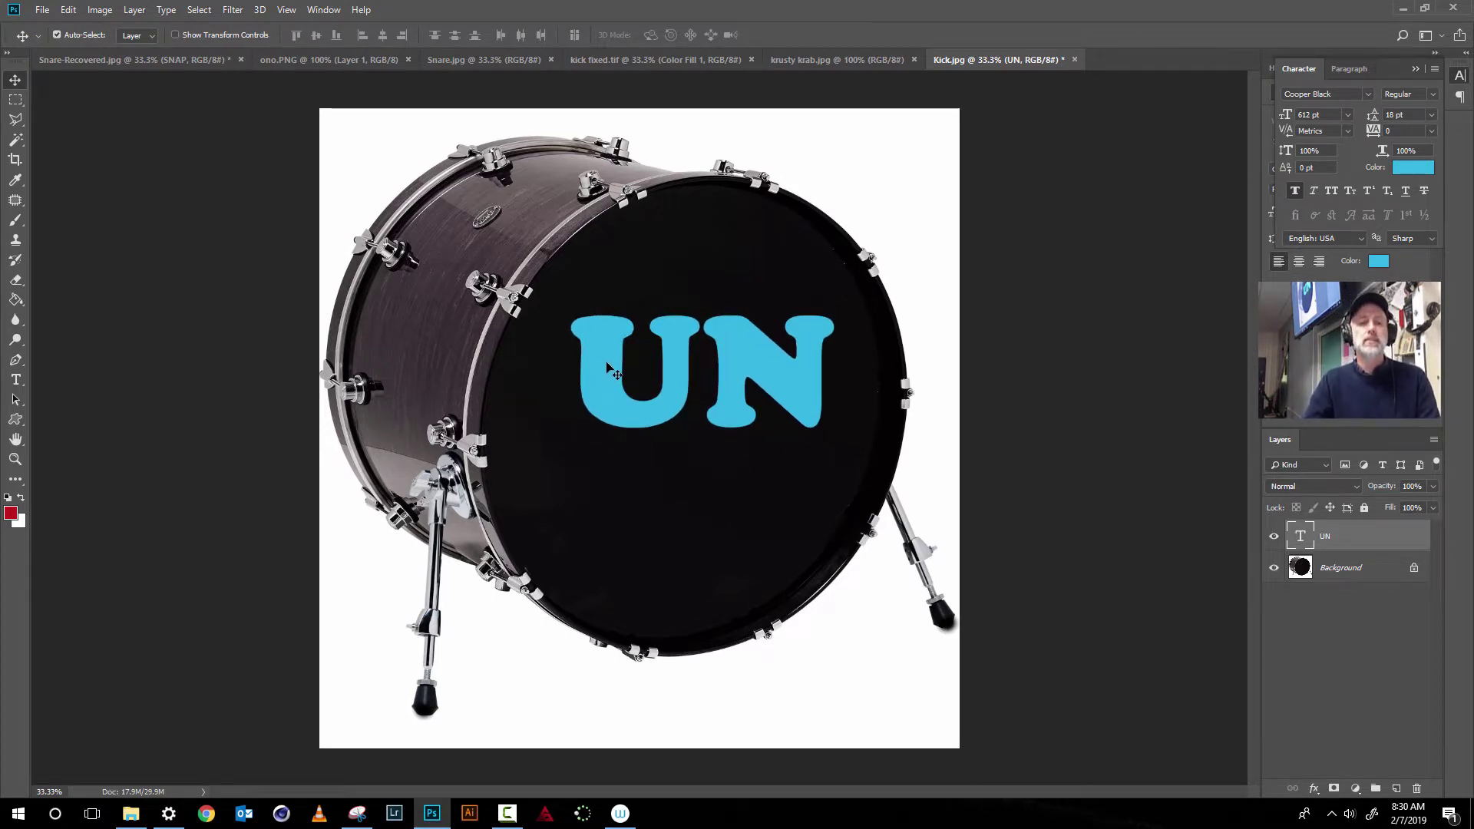
{"action": "key", "text": "shift+Down"}
{"action": "key", "text": "shift+Down"}
{"action": "key", "text": "shift+Left"}
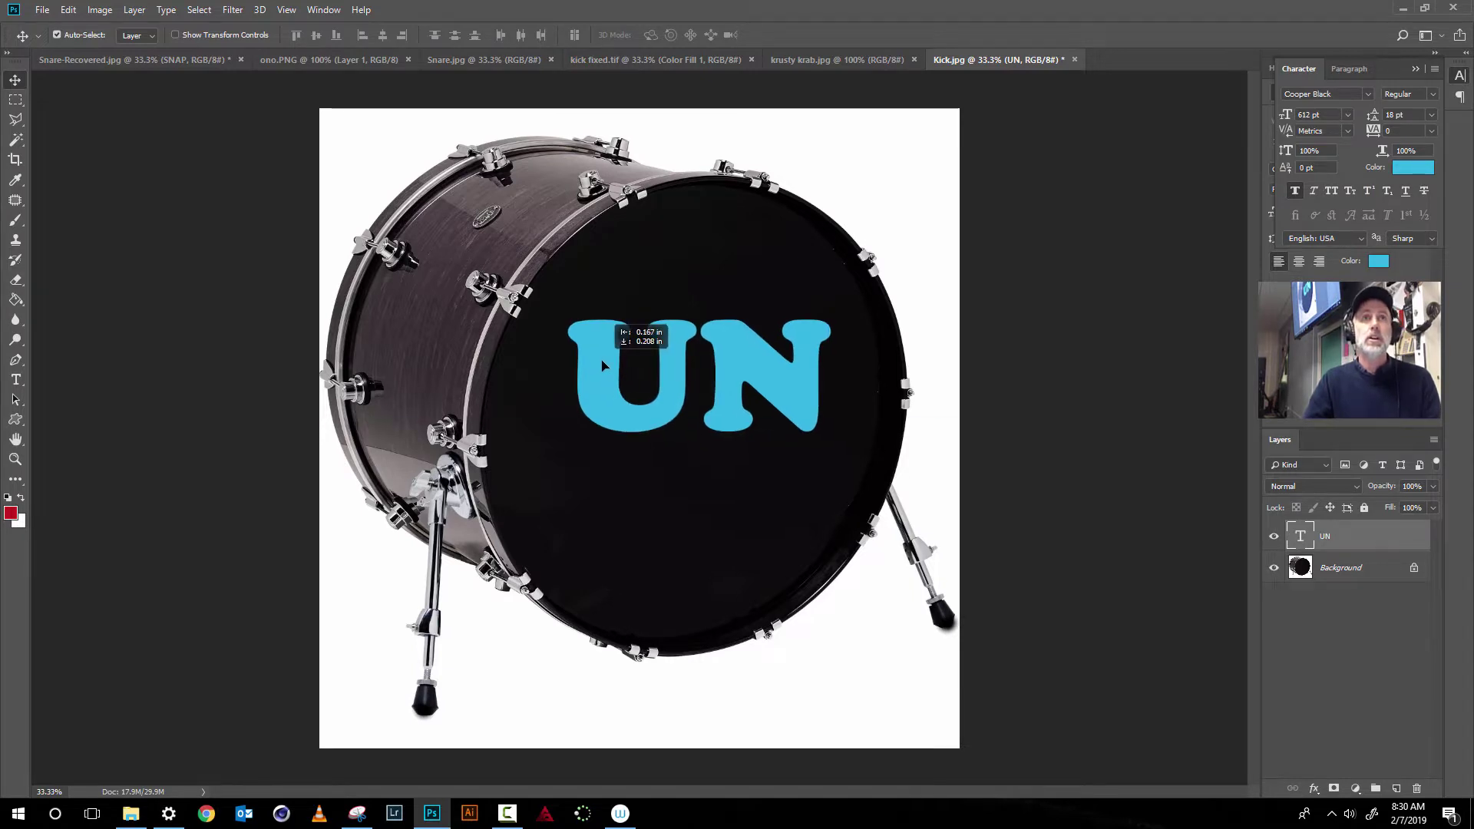
{"action": "key", "text": "shift+Up"}
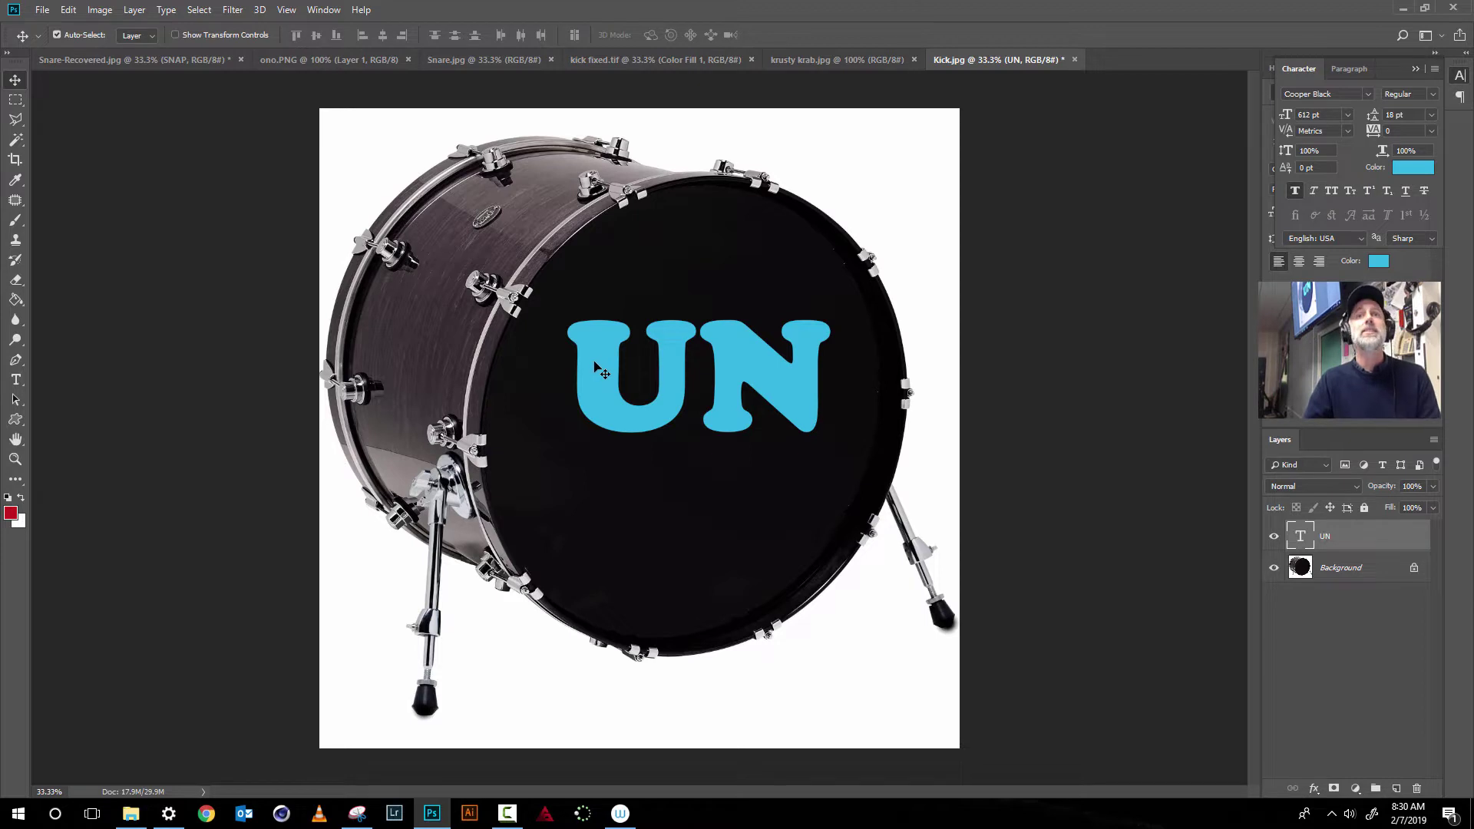
{"action": "key", "text": "shift+Left"}
{"action": "key", "text": "shift+Left"}
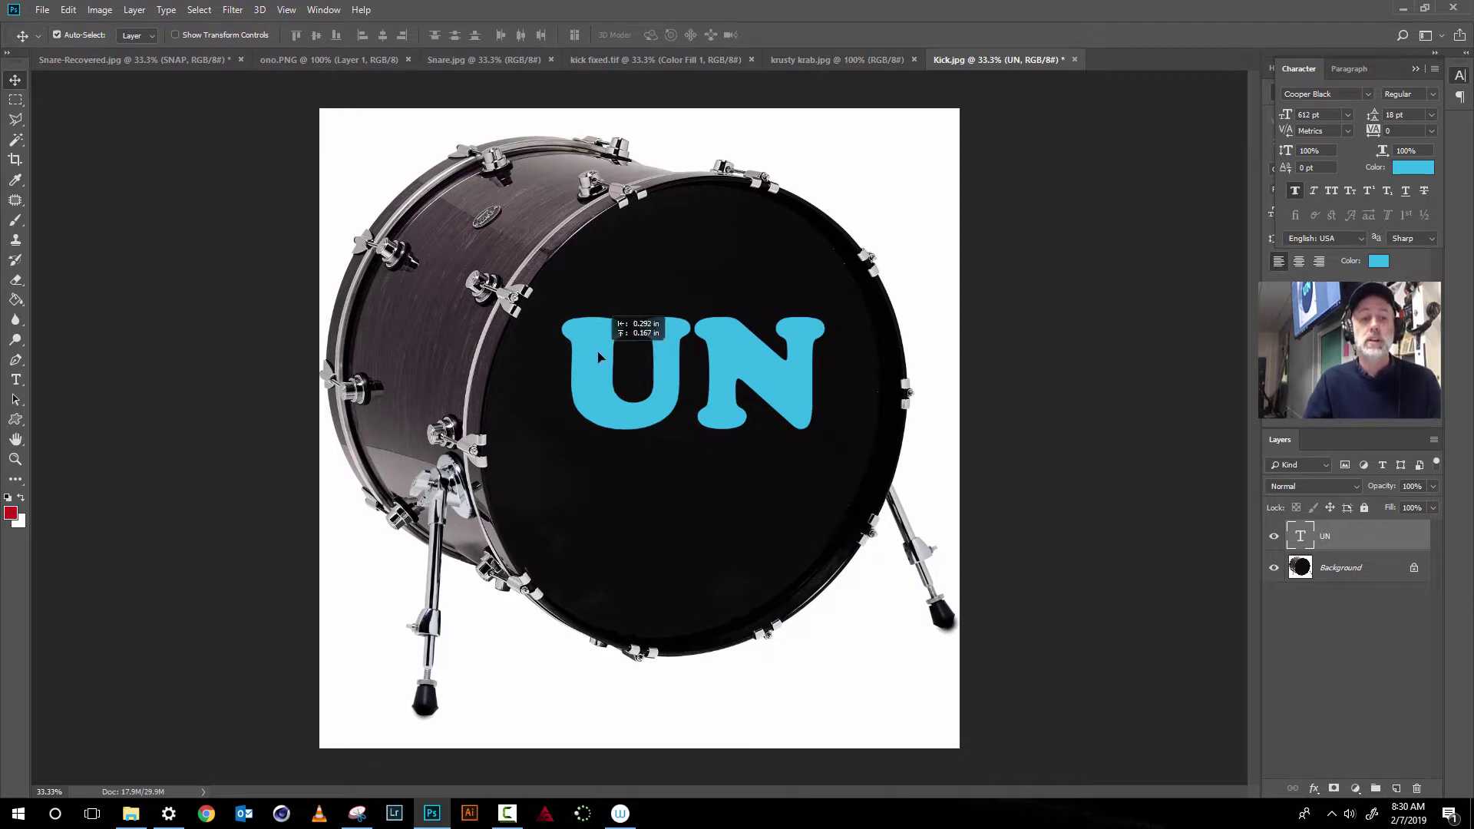
{"action": "key", "text": "shift+Down"}
{"action": "key", "text": "shift+Up"}
{"action": "key", "text": "shift+Right"}
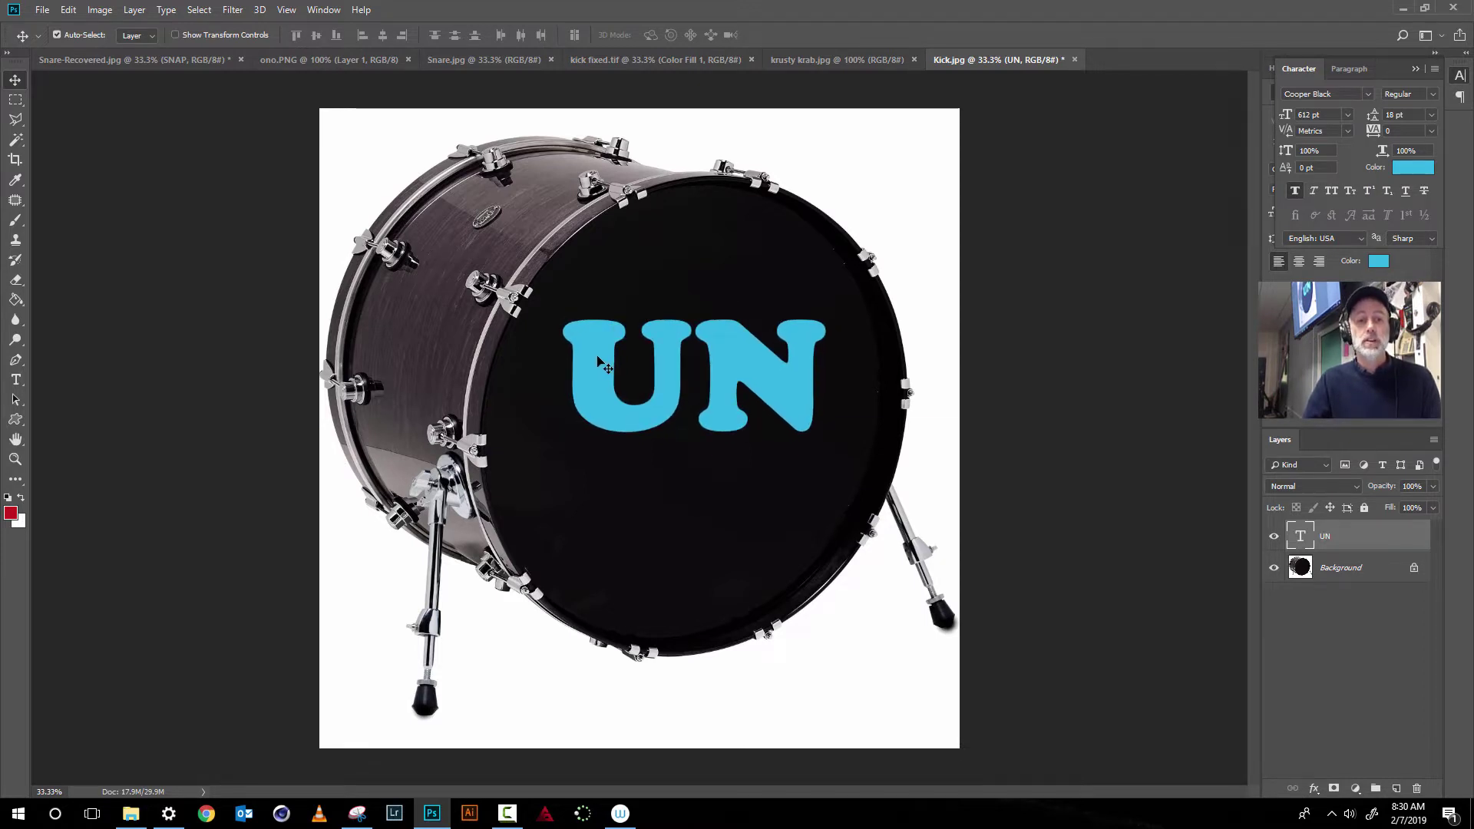
{"action": "key", "text": "t"}
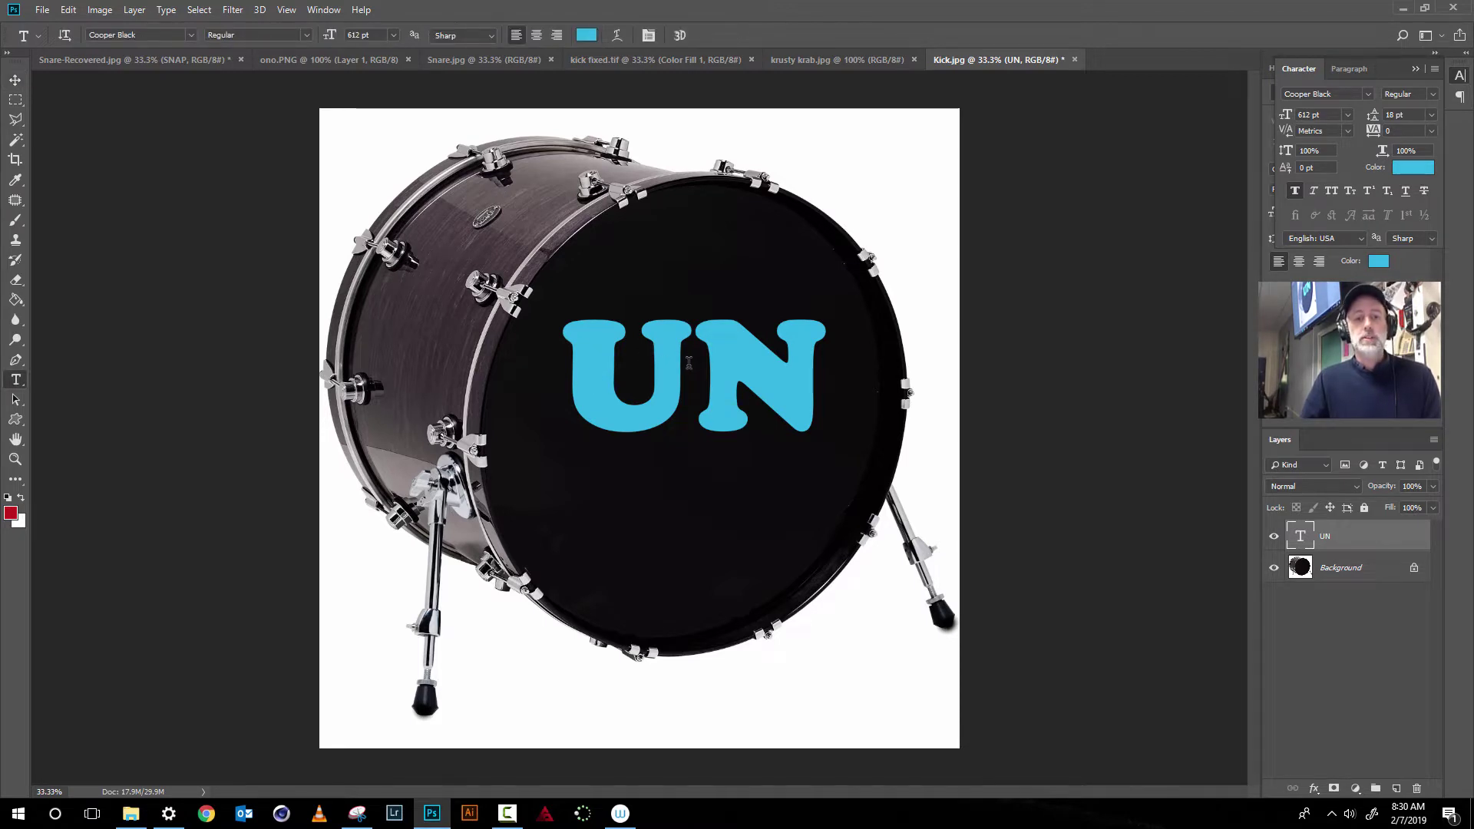
Adjust the kerning between U and N, trying 60 and 120 before settling on 20
{"action": "left_click", "coordinate": [688, 362]}
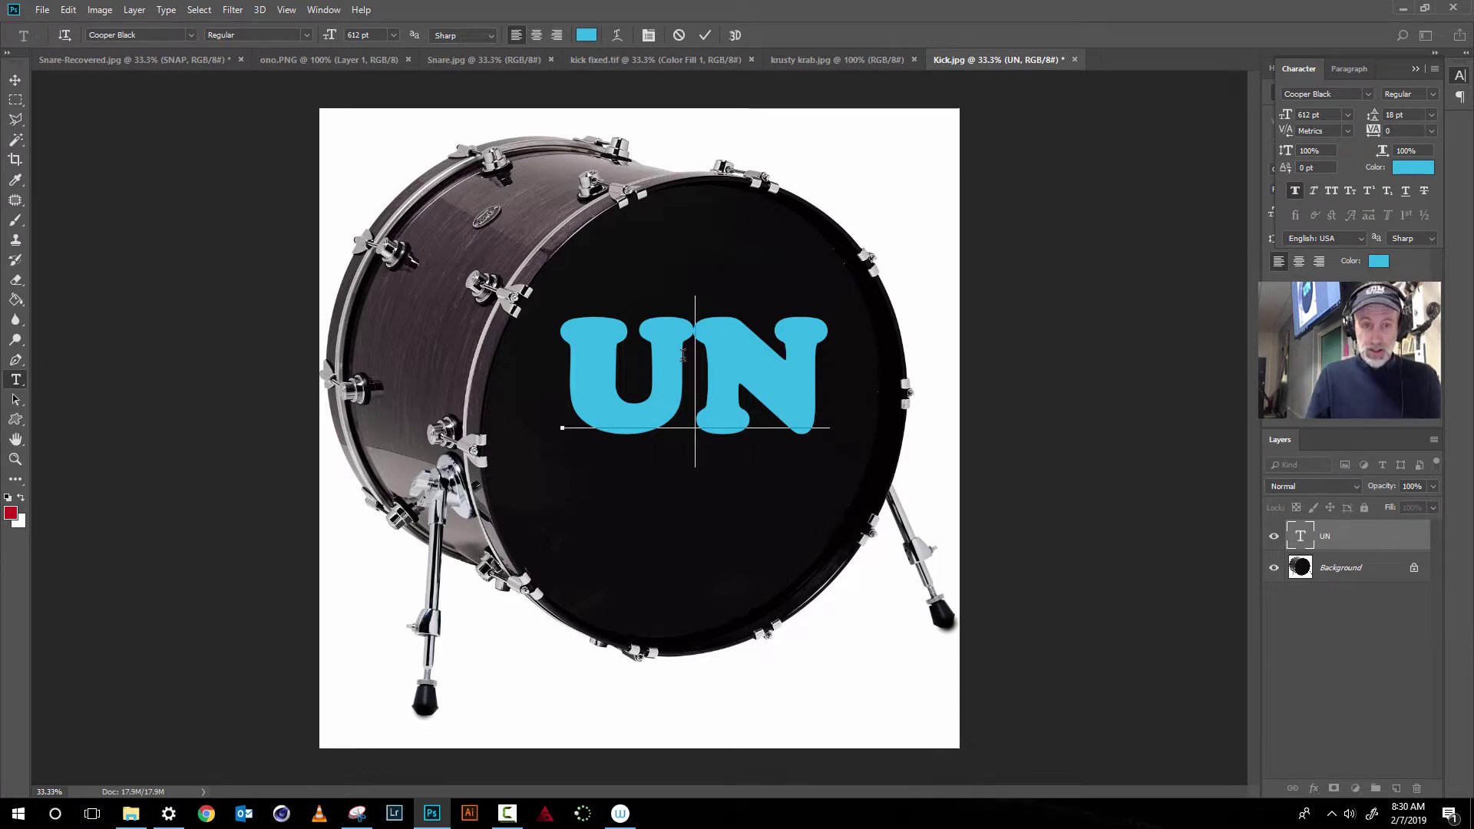
{"action": "key", "text": "alt+Right"}
{"action": "key", "text": "alt+Right"}
{"action": "key", "text": "alt+Right"}
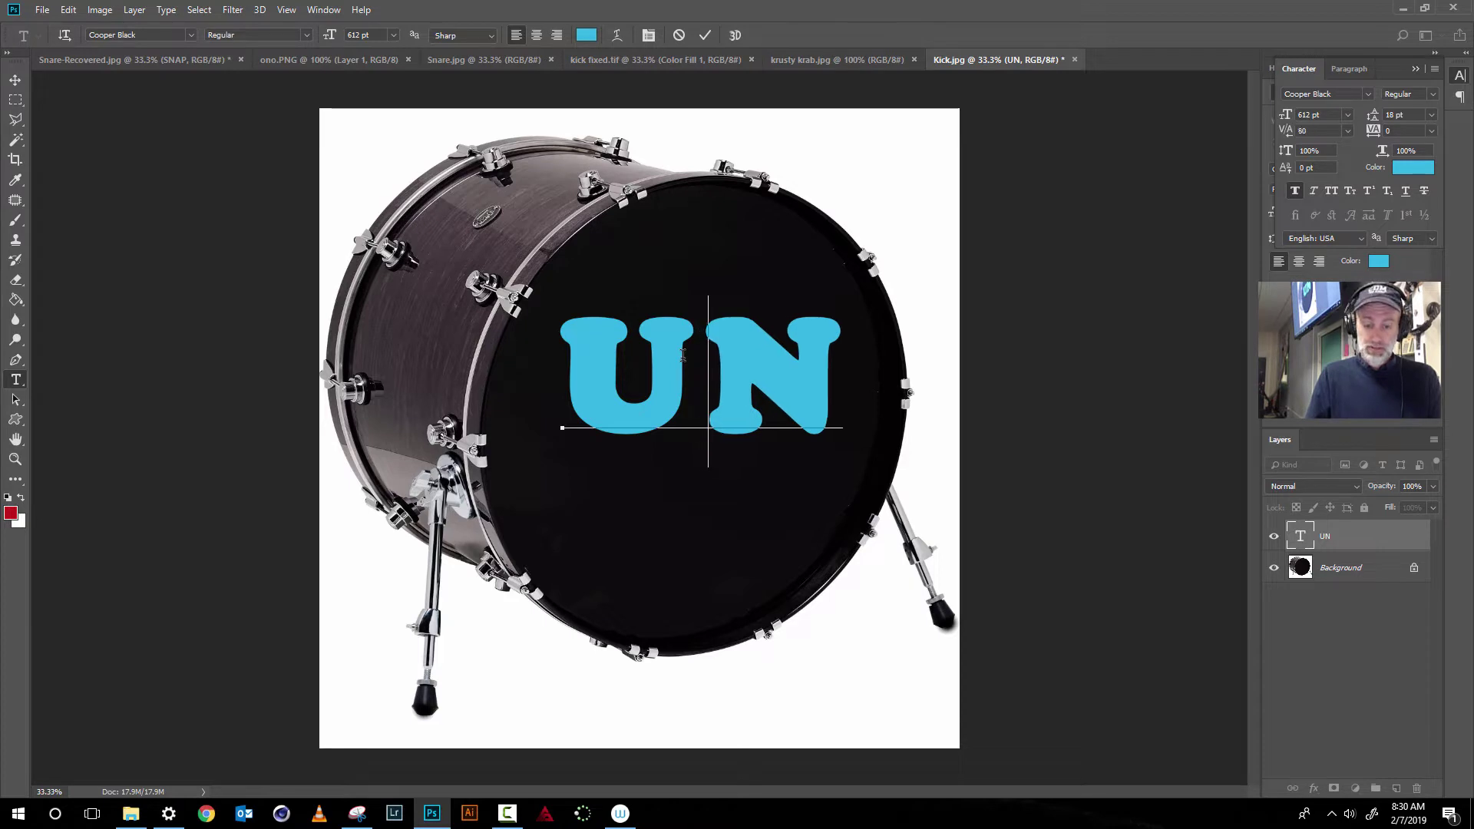
{"action": "key", "text": "alt+Left"}
{"action": "key", "text": "alt+Left"}
{"action": "key", "text": "alt+Left"}
{"action": "key", "text": "alt+Right"}
{"action": "key", "text": "alt+Right"}
{"action": "key", "text": "alt+Right"}
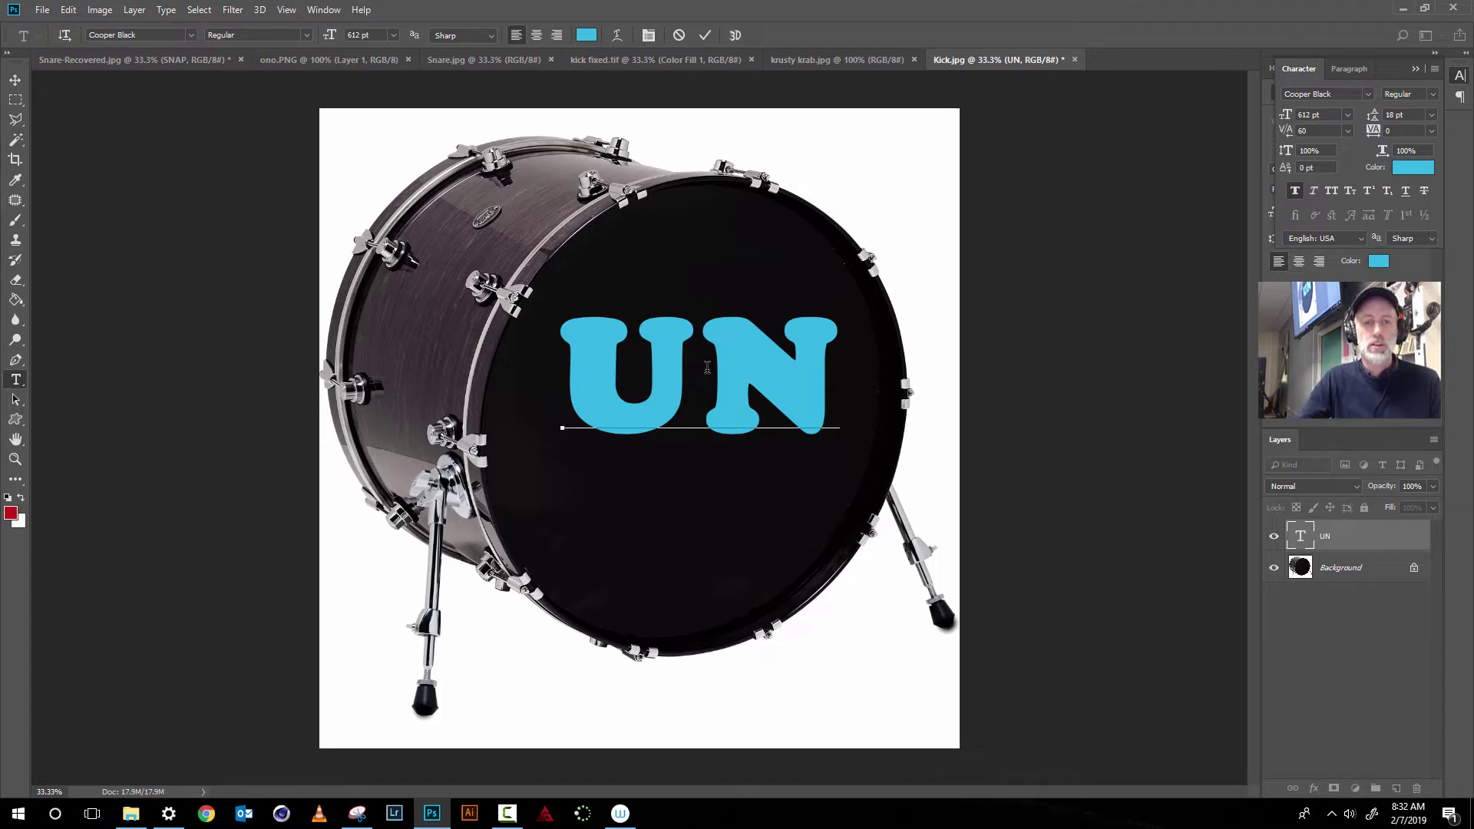
{"action": "key", "text": "alt+Left"}
{"action": "key", "text": "alt+Left"}
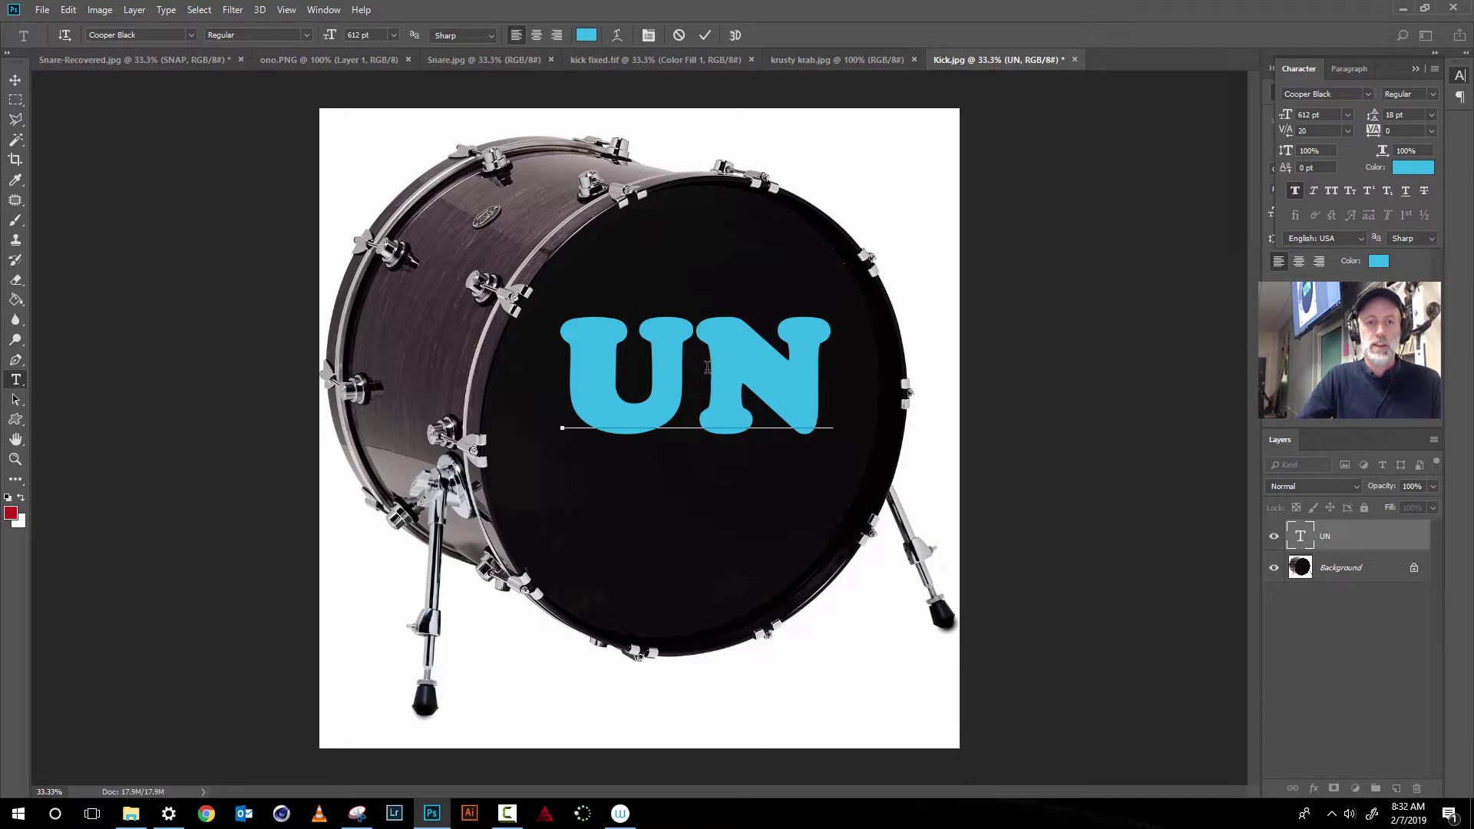
{"action": "key", "text": "alt+Right"}
{"action": "key", "text": "alt+Right"}
{"action": "key", "text": "alt+Right"}
{"action": "key", "text": "alt+Right"}
{"action": "key", "text": "alt+Right"}
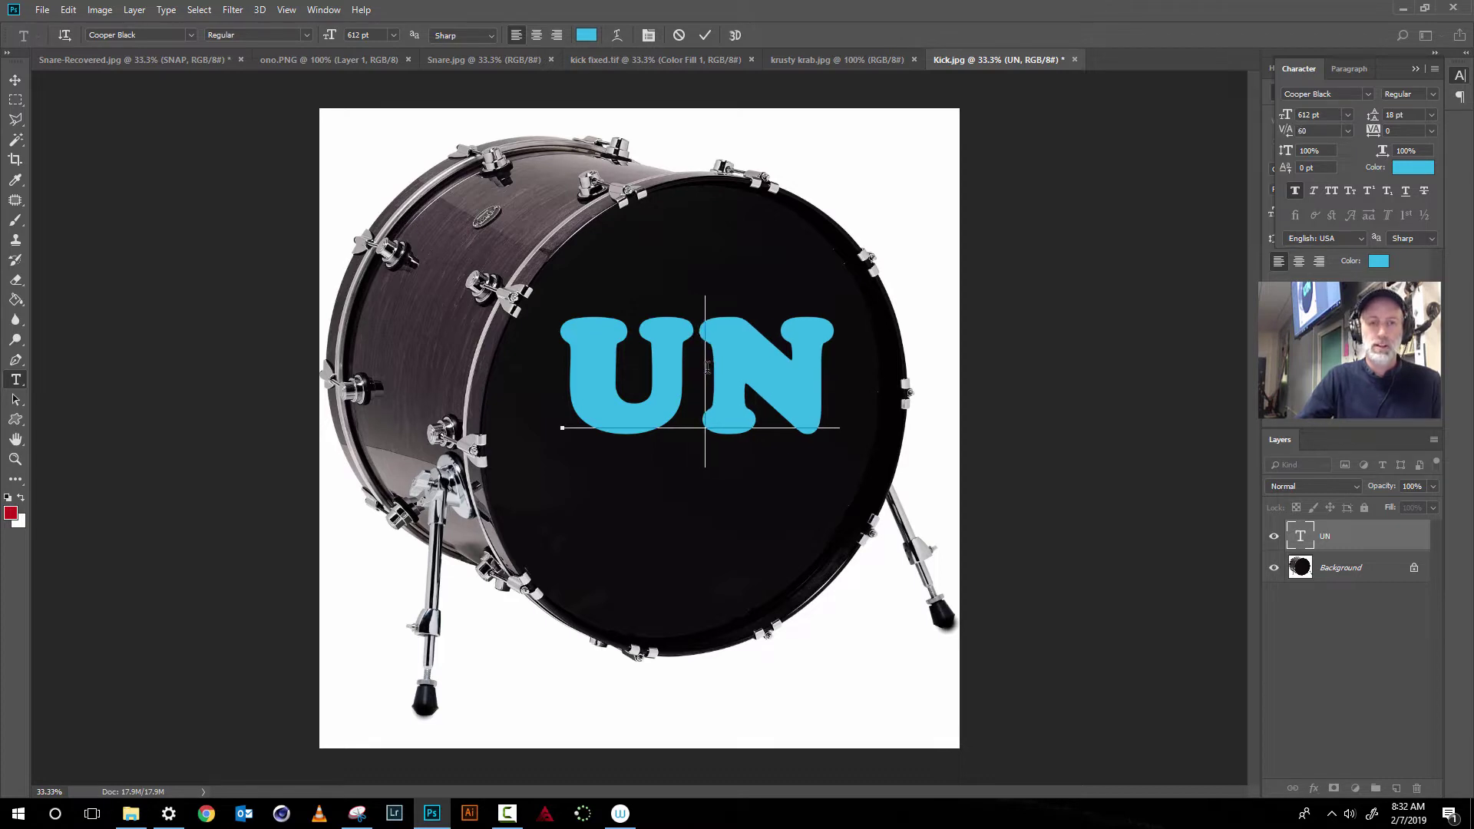
{"action": "key", "text": "alt+Left"}
{"action": "key", "text": "alt+Left"}
{"action": "key", "text": "alt+Left"}
{"action": "key", "text": "alt+Left"}
{"action": "key", "text": "alt+Left"}
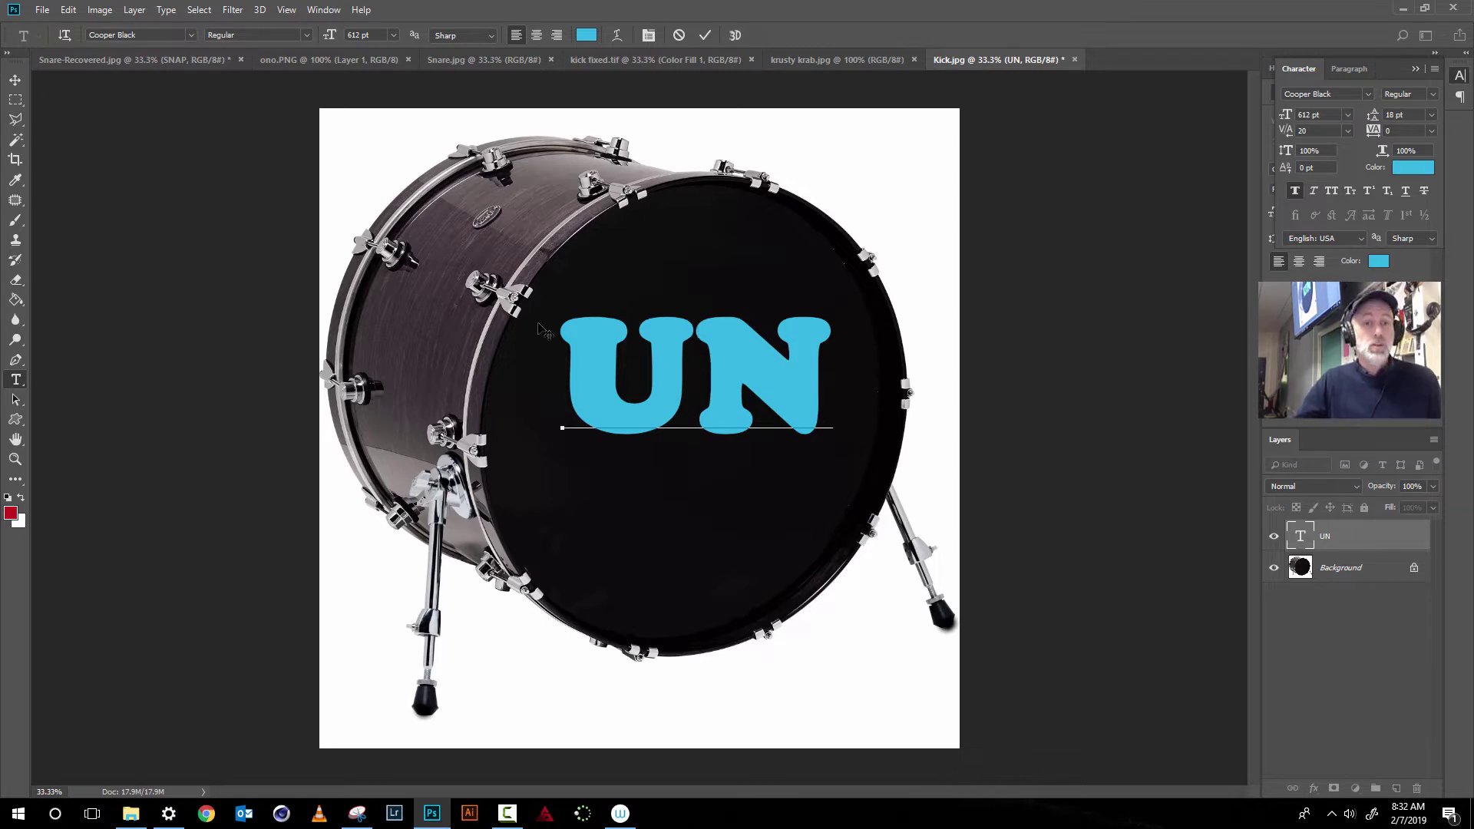
Shift the UN text lower and enlarge it from 612 pt to 708 pt
{"action": "left_click", "coordinate": [13, 80]}
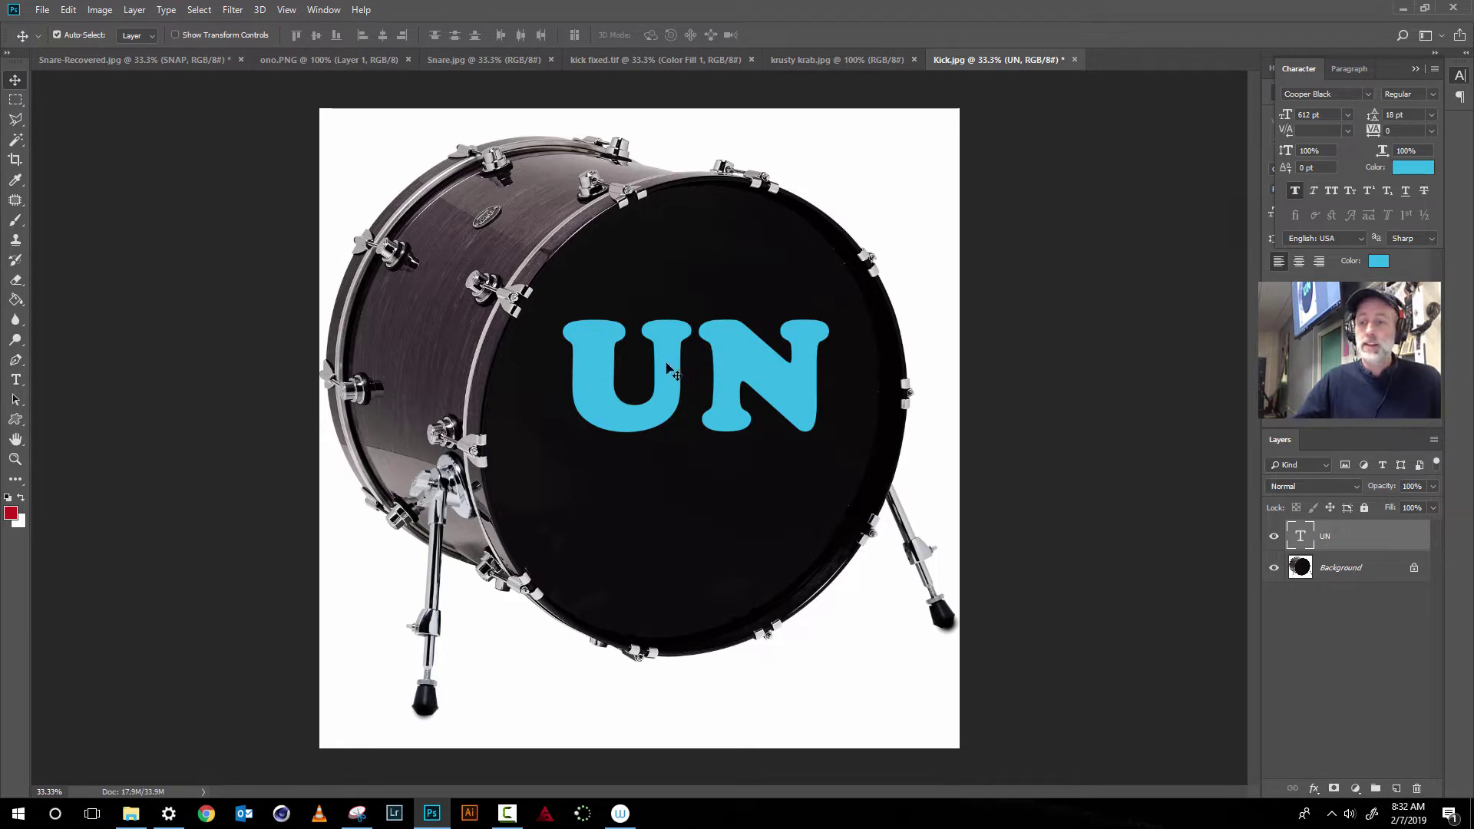
{"action": "left_click_drag", "start_coordinate": [680, 370], "coordinate": [668, 401]}
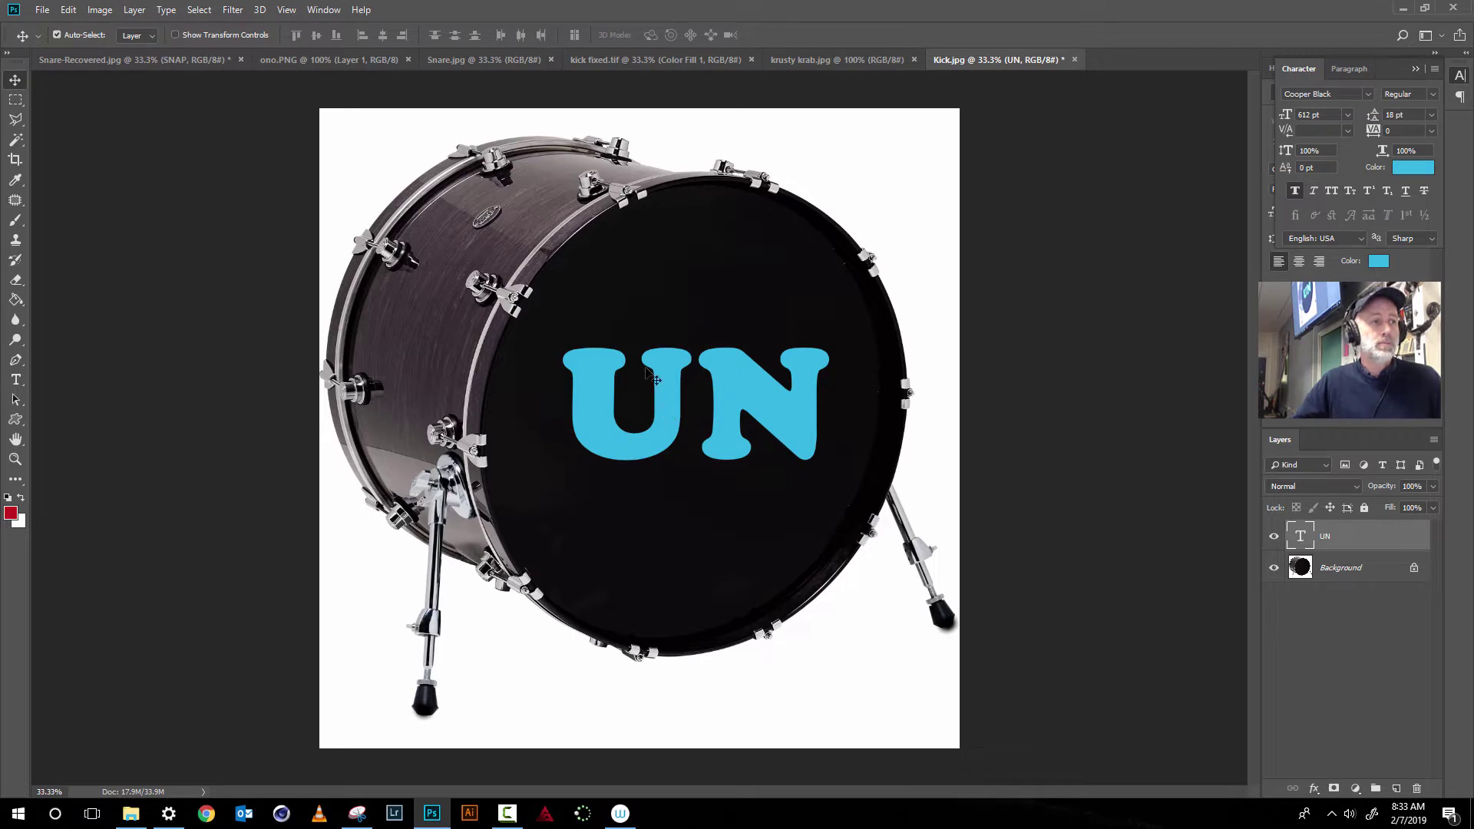
{"action": "left_click", "coordinate": [16, 379]}
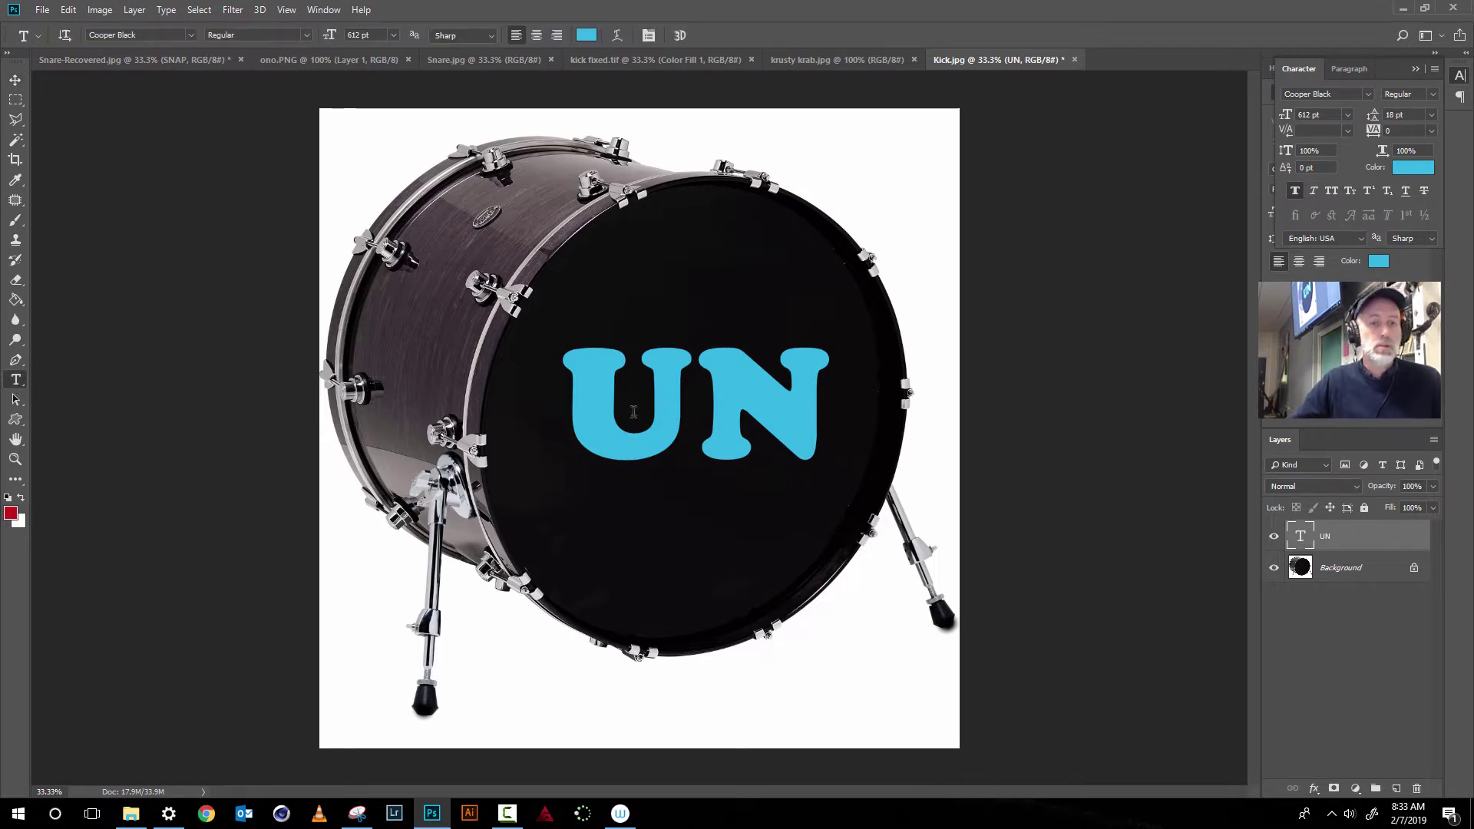
{"action": "left_click", "coordinate": [695, 403]}
{"action": "key", "text": "ctrl+a"}
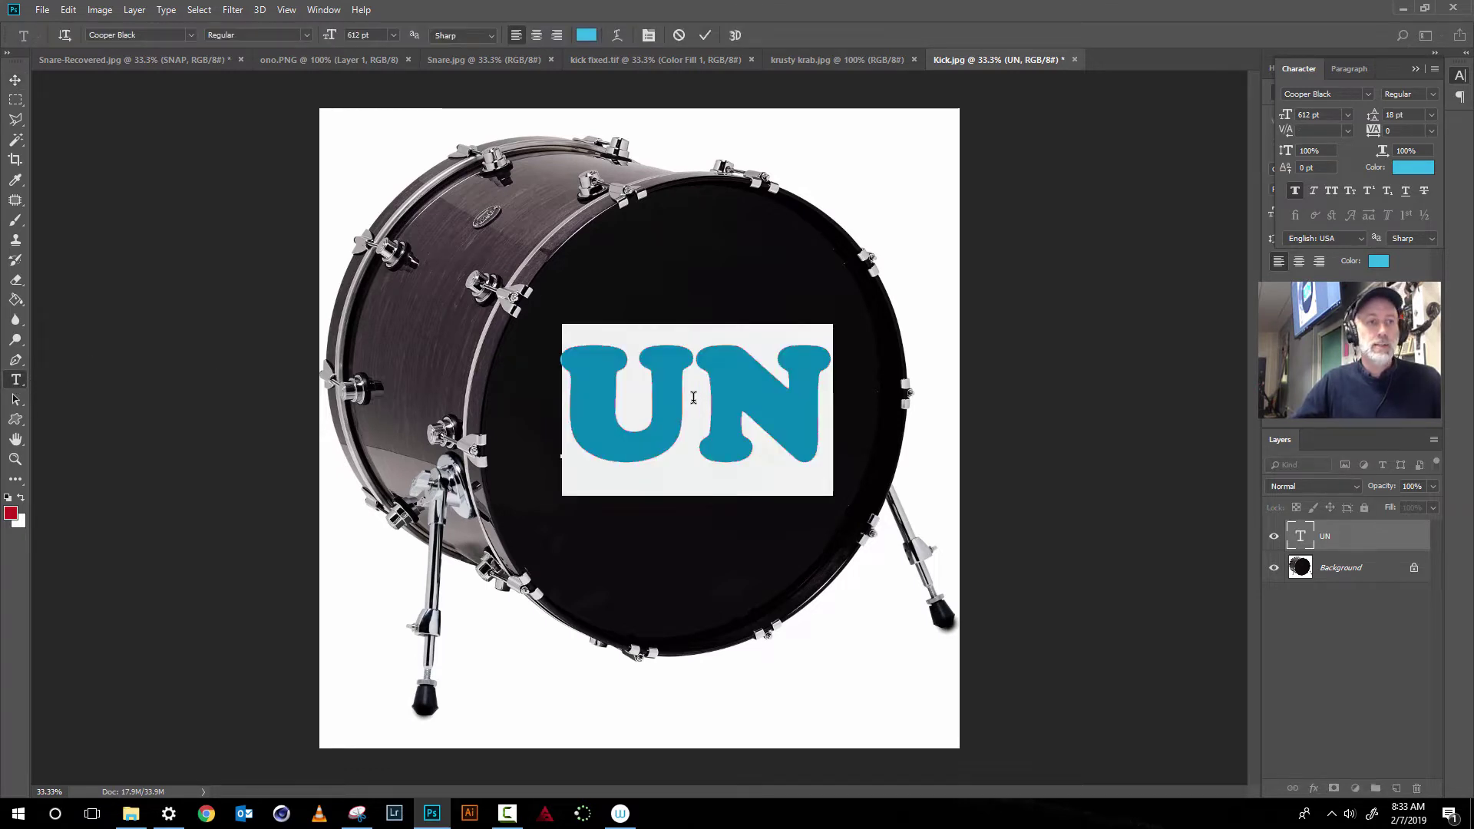
{"action": "left_click_drag", "start_coordinate": [329, 34], "coordinate": [384, 38]}
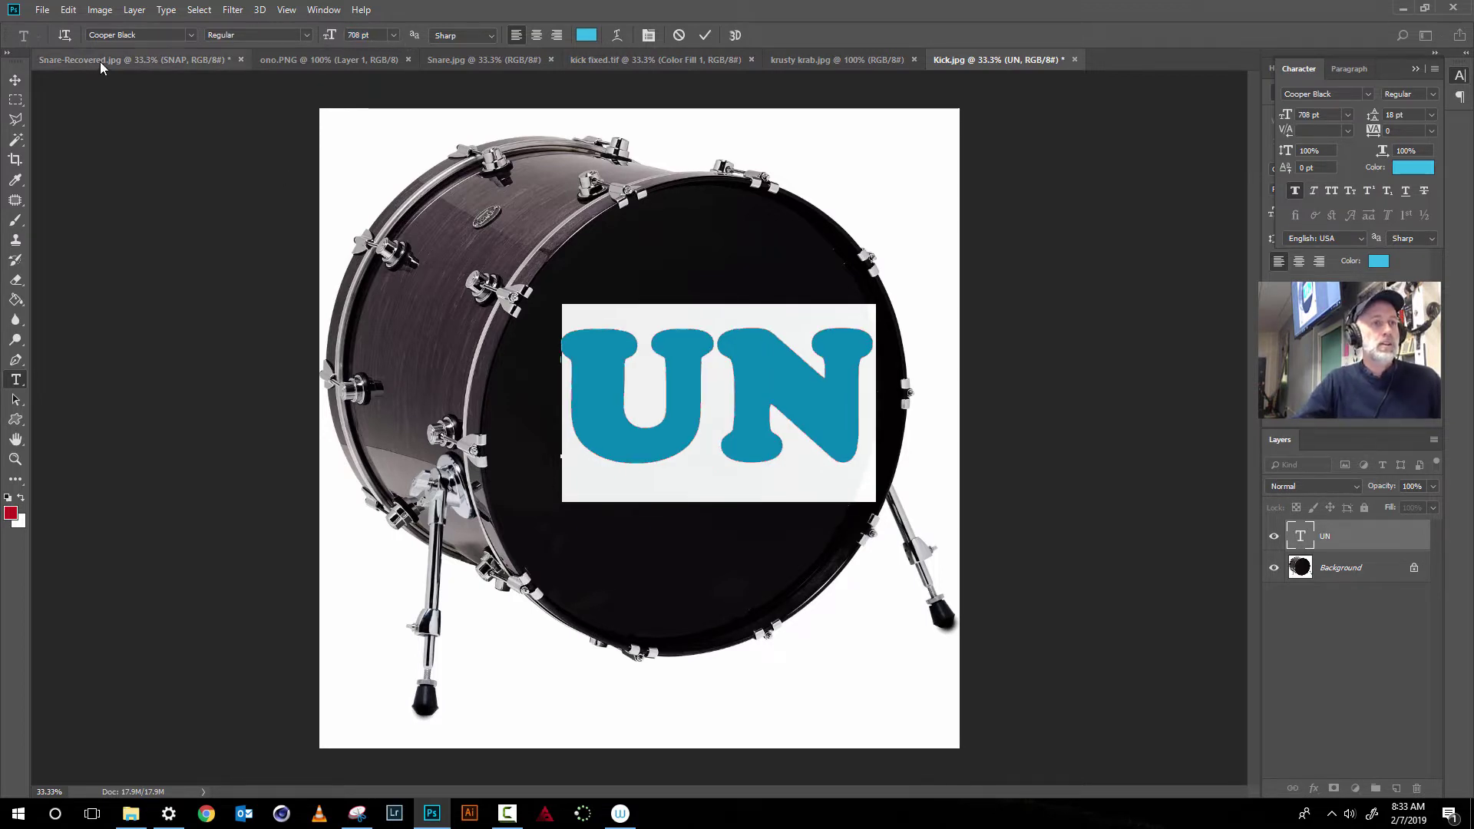
{"action": "left_click", "coordinate": [16, 79]}
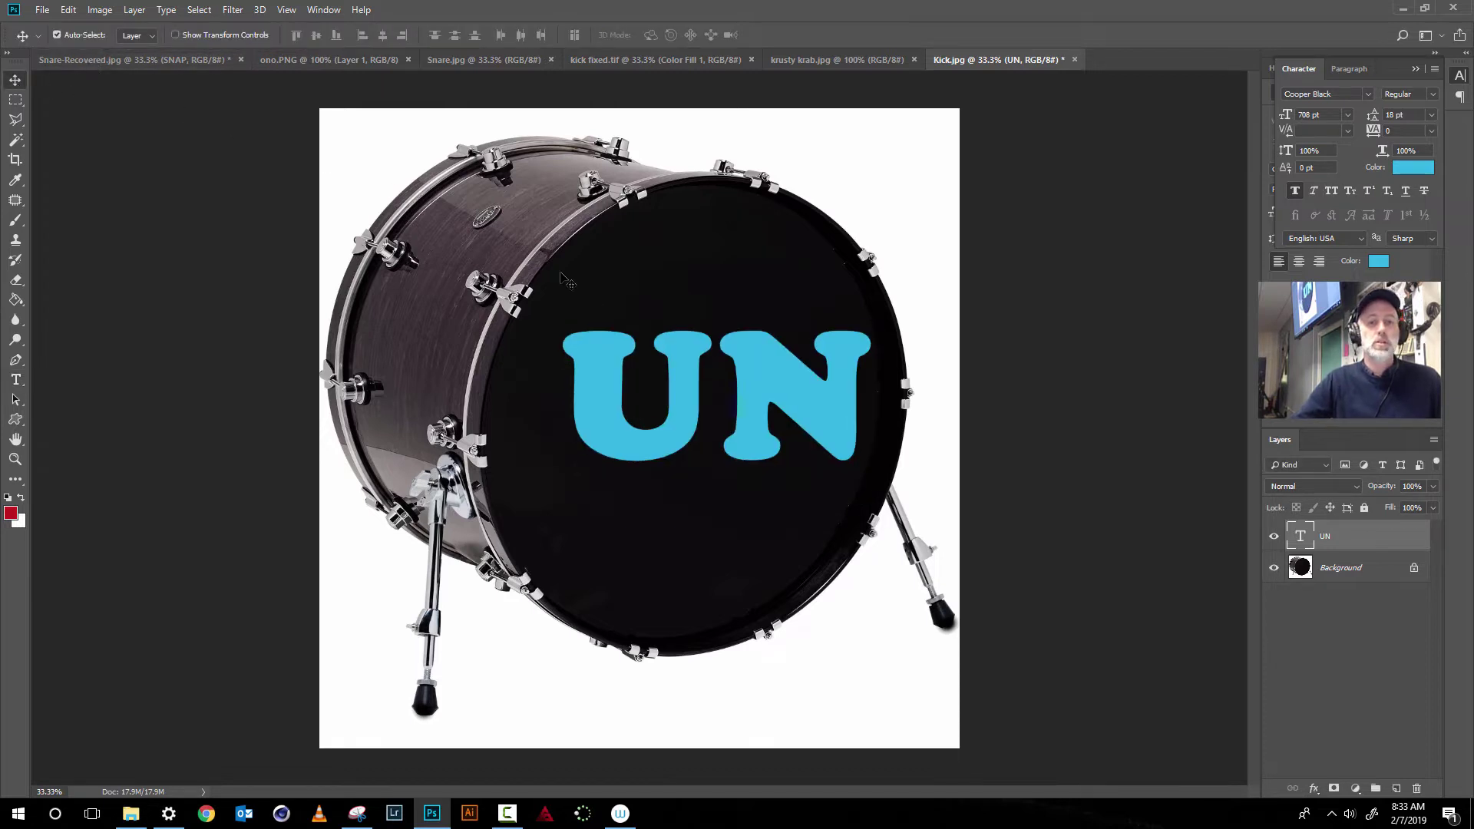
Centre the UN lettering on the drum head and bring up the layer effects list
{"action": "left_click_drag", "start_coordinate": [603, 376], "coordinate": [574, 381]}
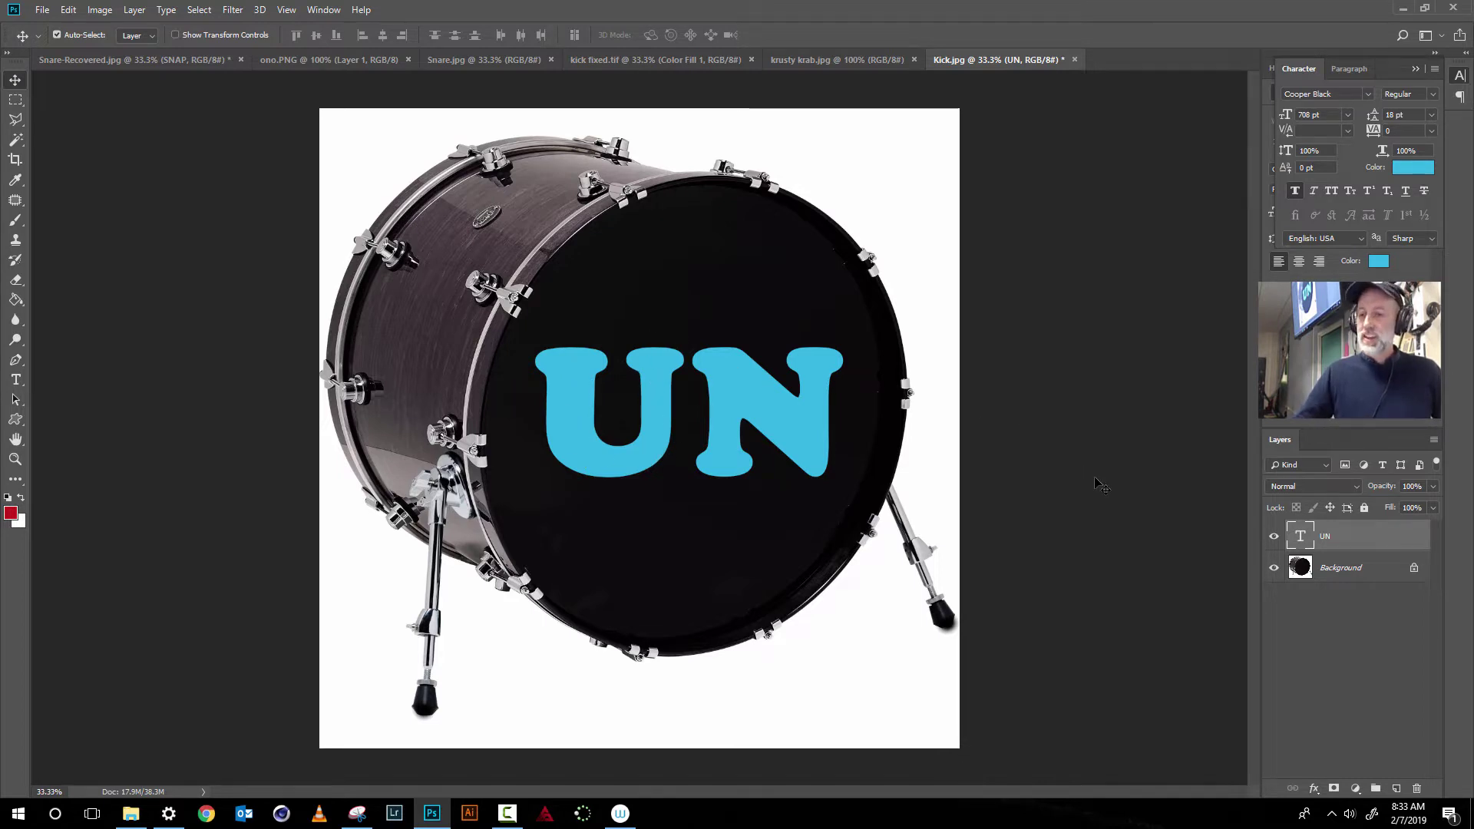
{"action": "left_click", "coordinate": [1314, 789]}
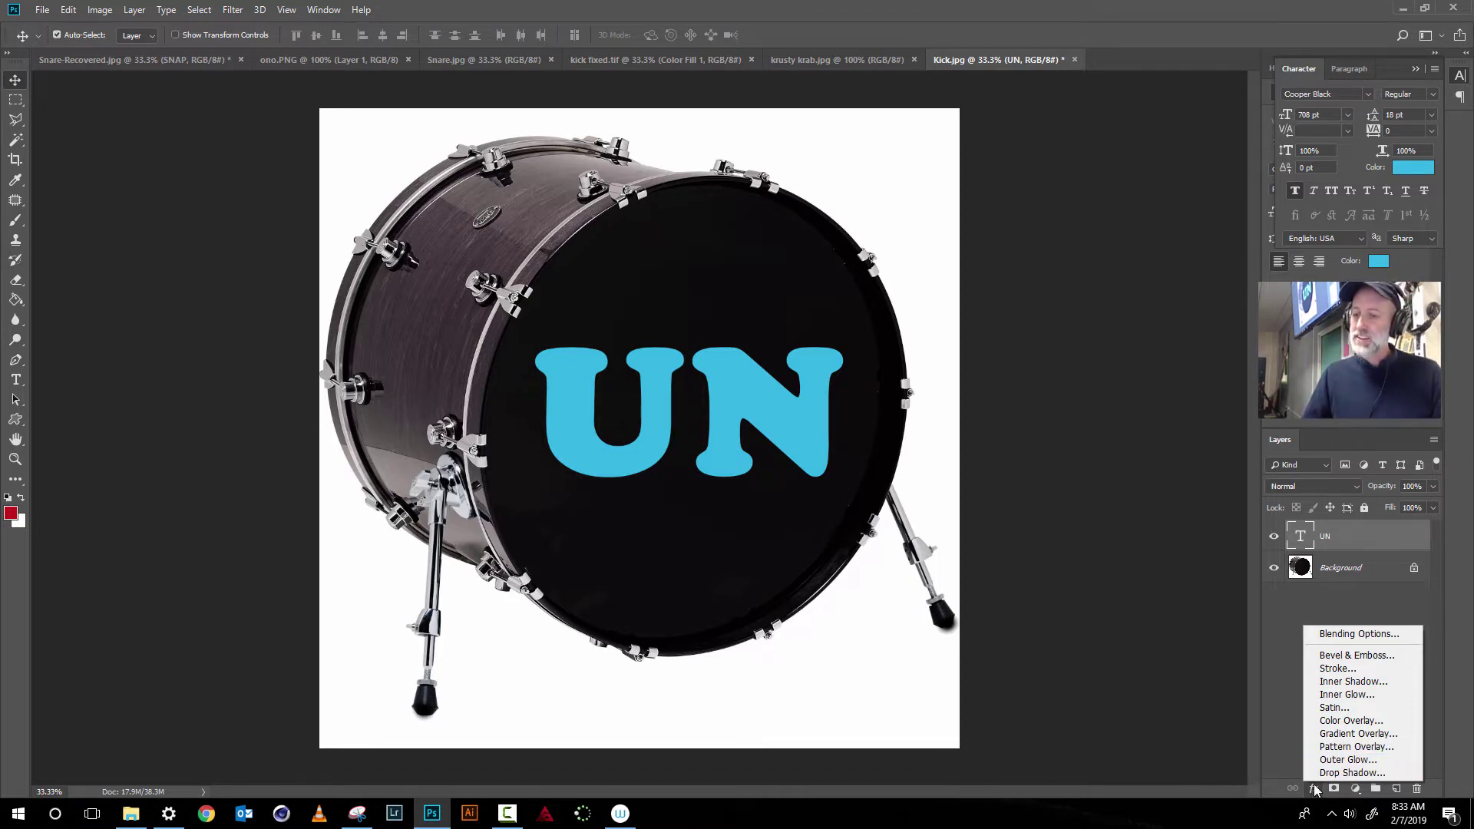
Add a 27 px inside Stroke effect to the UN text
{"action": "left_click", "coordinate": [1354, 669]}
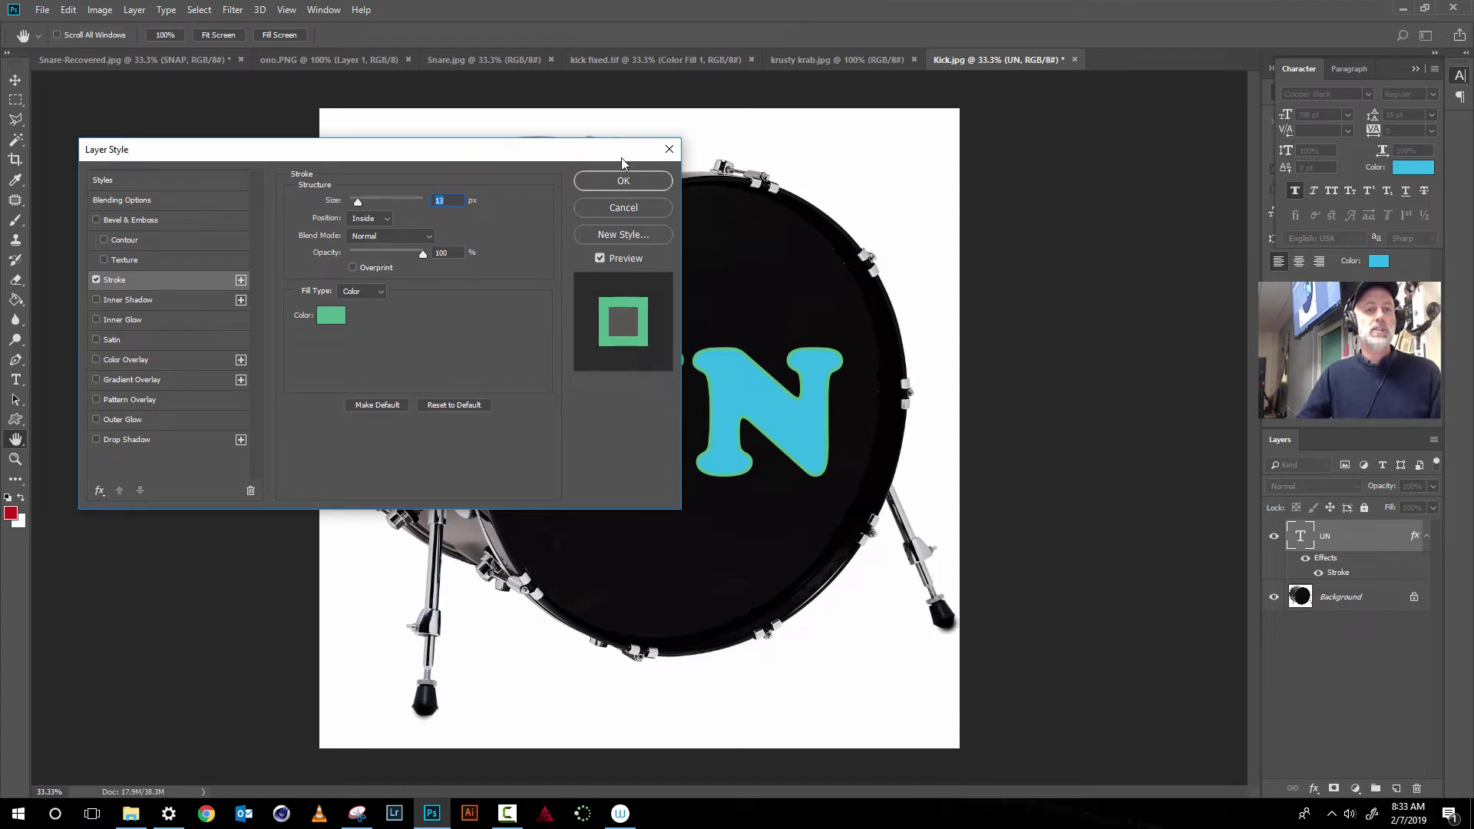
{"action": "left_click_drag", "start_coordinate": [617, 153], "coordinate": [950, 473]}
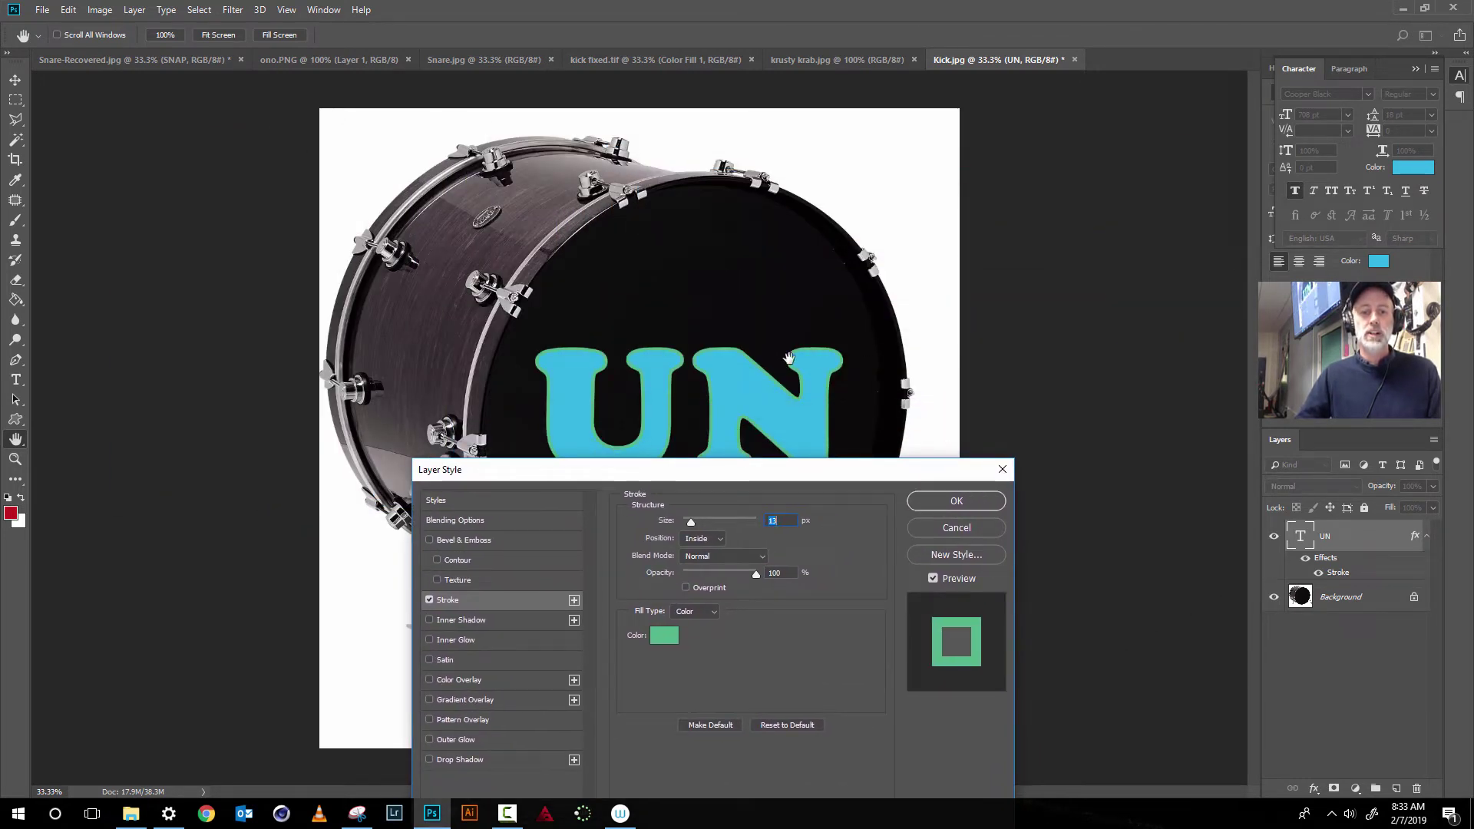
{"action": "left_click_drag", "start_coordinate": [743, 477], "coordinate": [663, 243]}
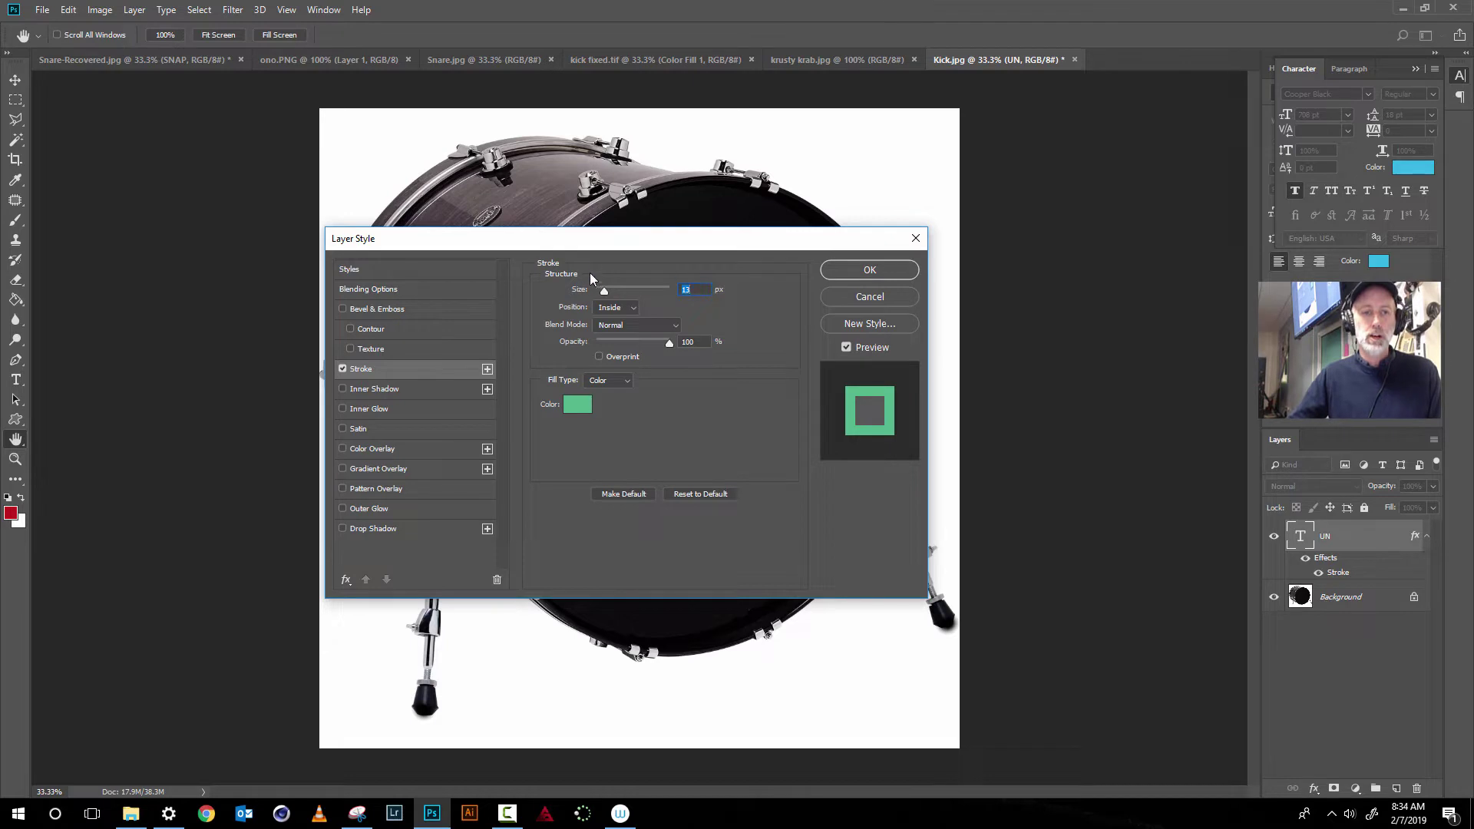
{"action": "mouse_move", "coordinate": [596, 244]}
{"action": "left_mouse_down"}
{"action": "mouse_move", "coordinate": [538, 383]}
{"action": "mouse_move", "coordinate": [466, 458]}
{"action": "mouse_move", "coordinate": [477, 502]}
{"action": "left_mouse_up"}
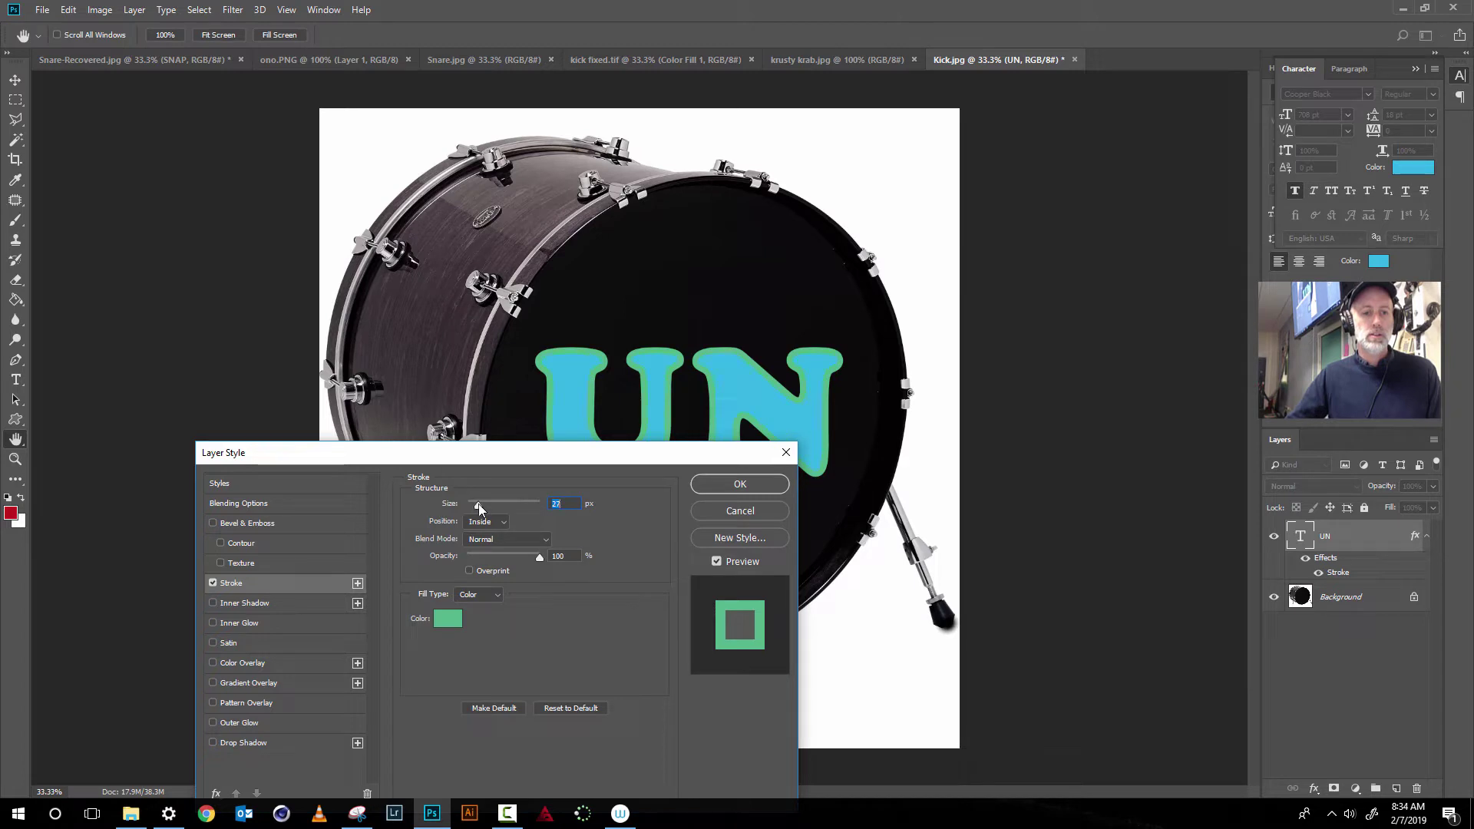
{"action": "left_click_drag", "start_coordinate": [491, 459], "coordinate": [266, 241]}
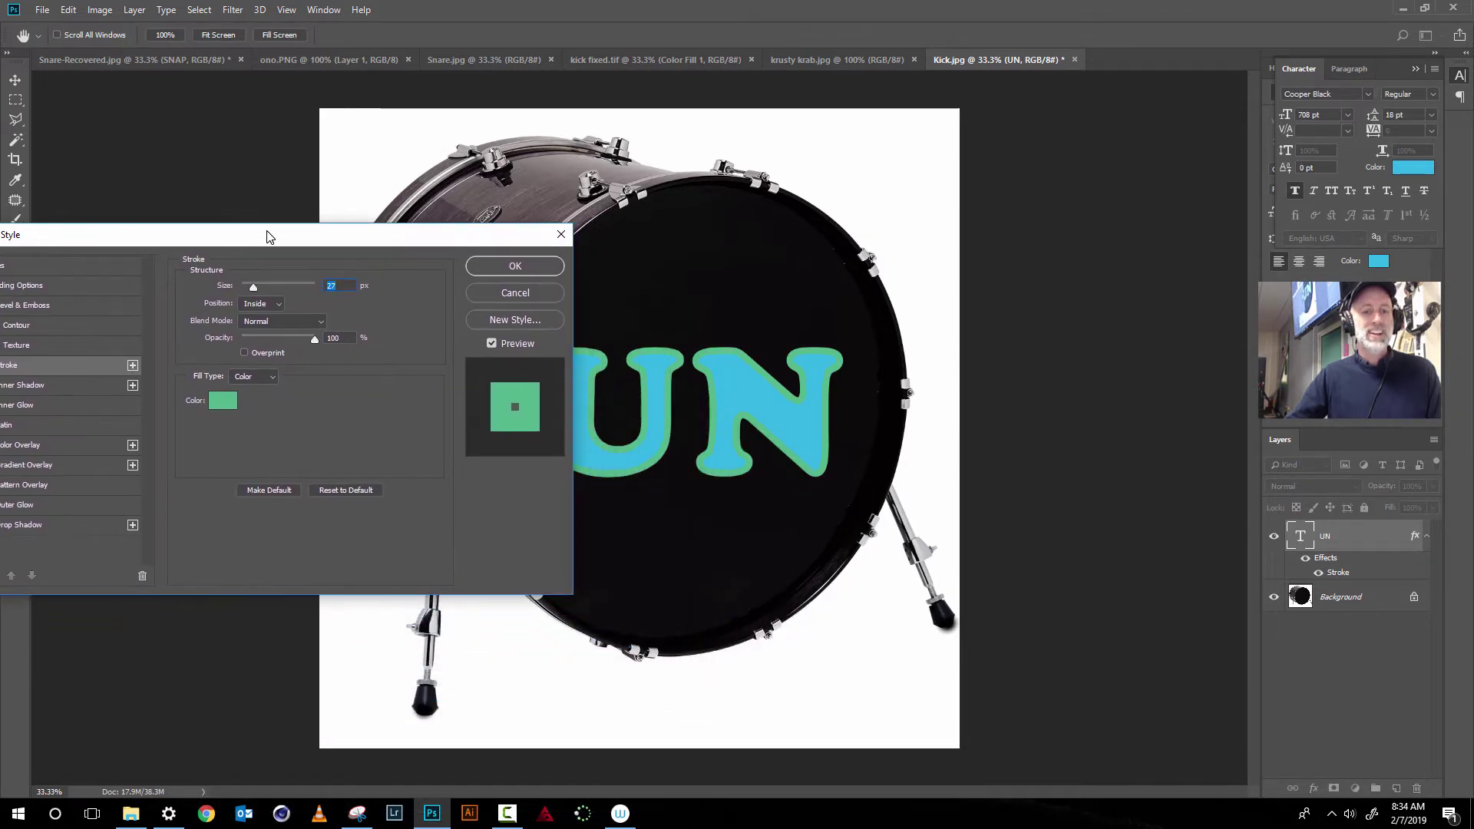
Set the stroke colour to gold #b8a055
{"action": "left_click", "coordinate": [222, 402]}
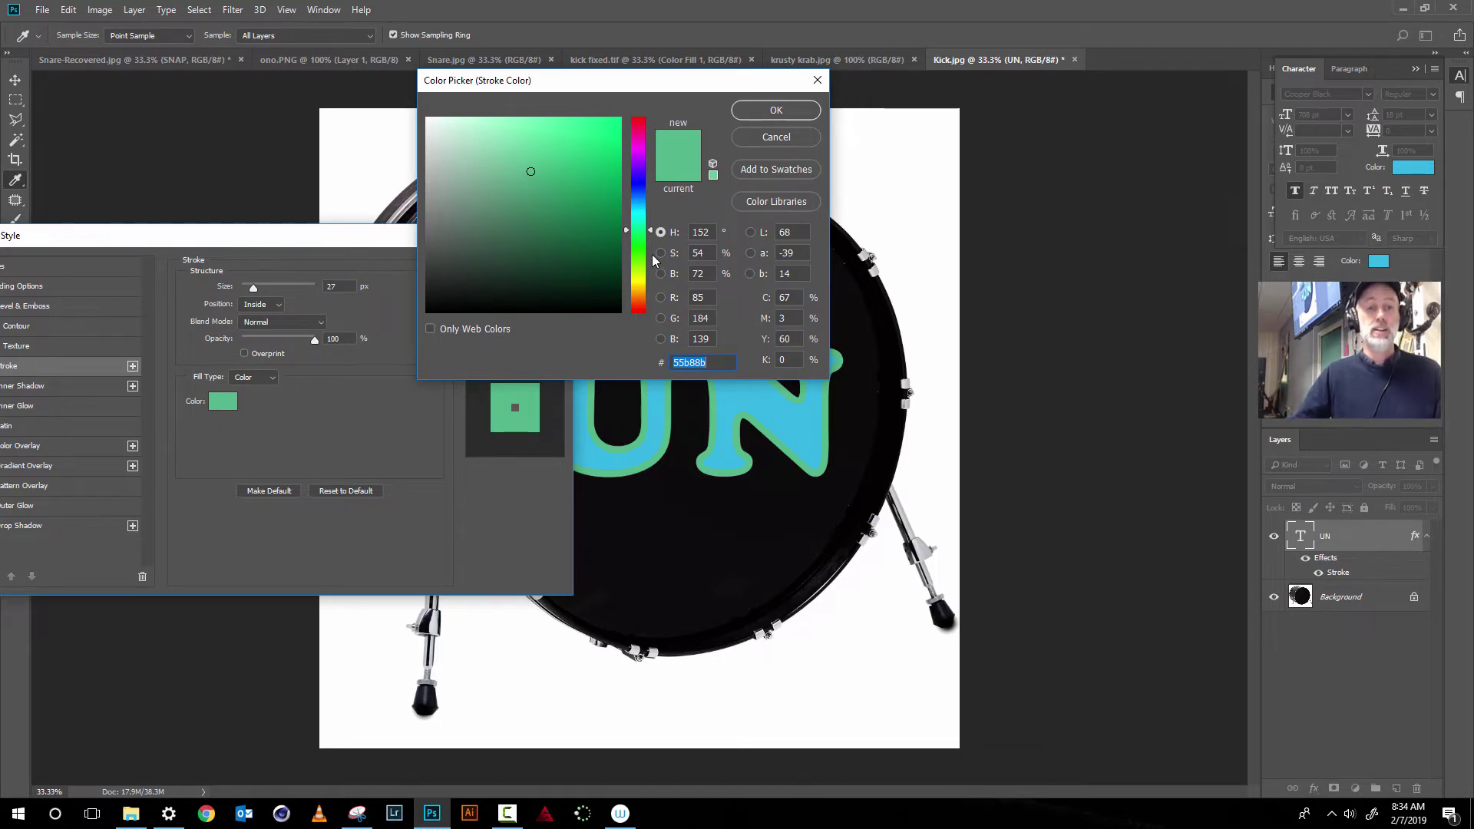
{"action": "left_click", "coordinate": [636, 289]}
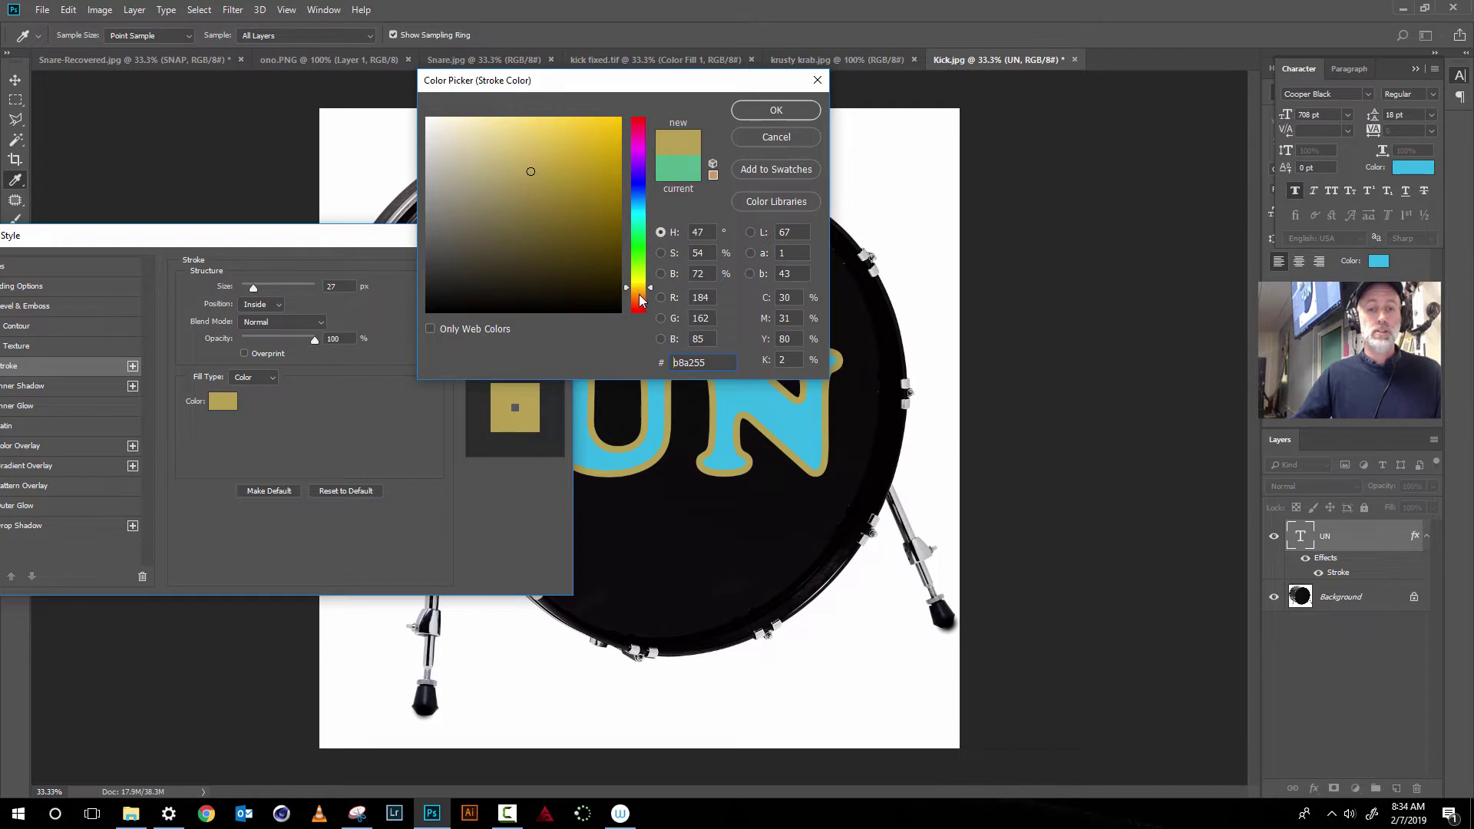
{"action": "left_click", "coordinate": [640, 294]}
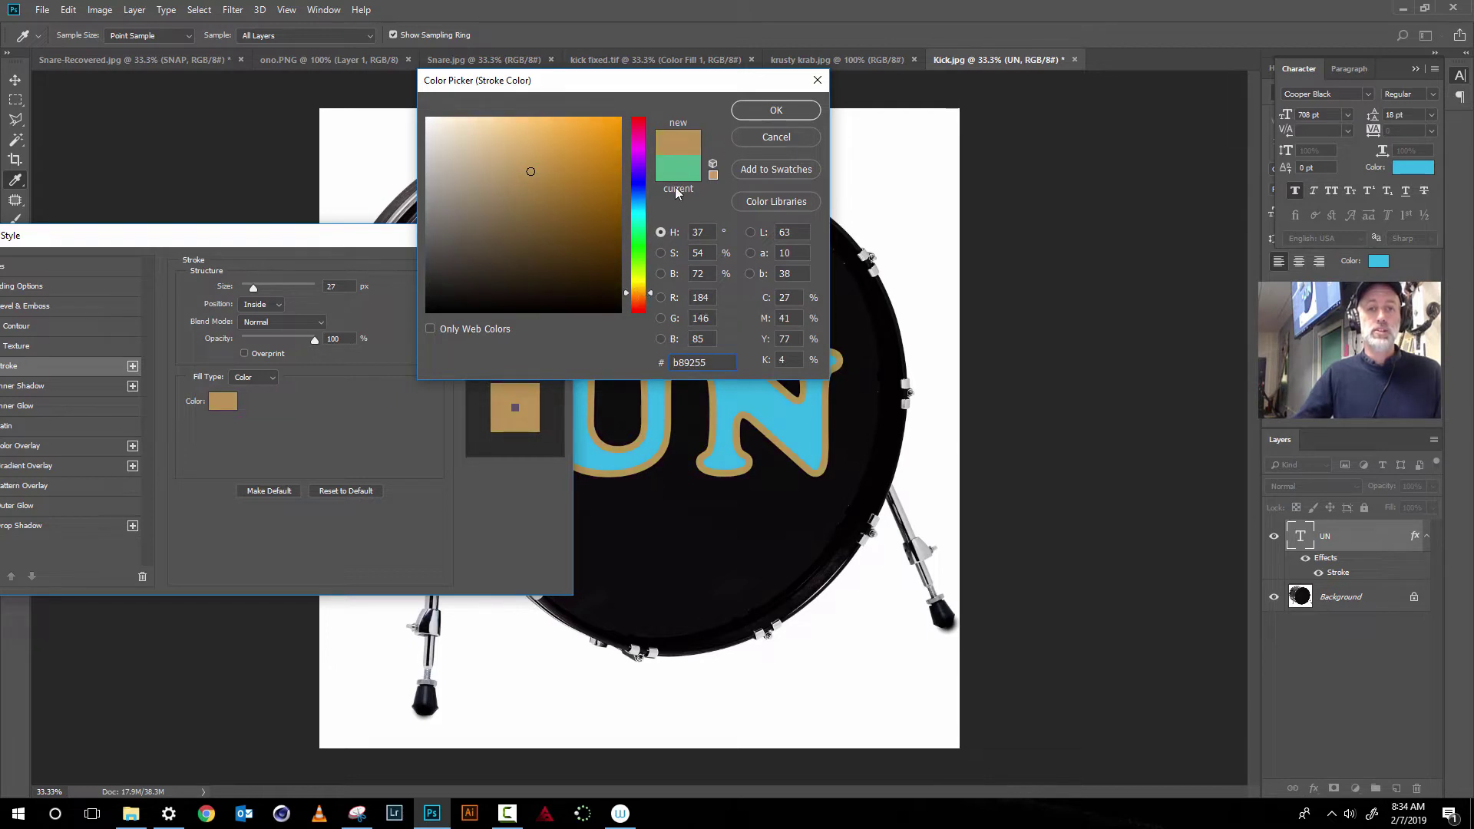
{"action": "left_click", "coordinate": [639, 288]}
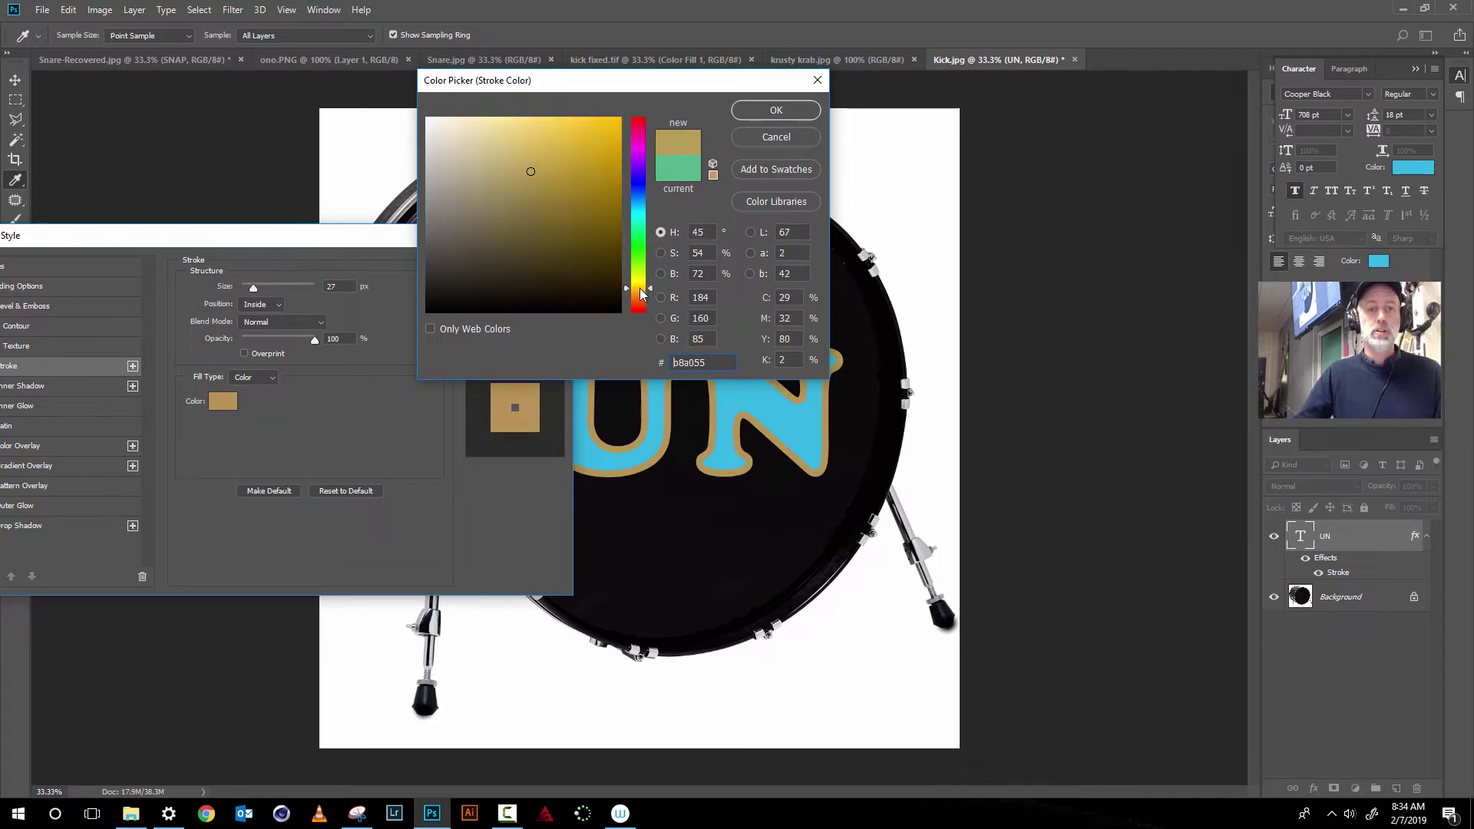
{"action": "left_click", "coordinate": [776, 110]}
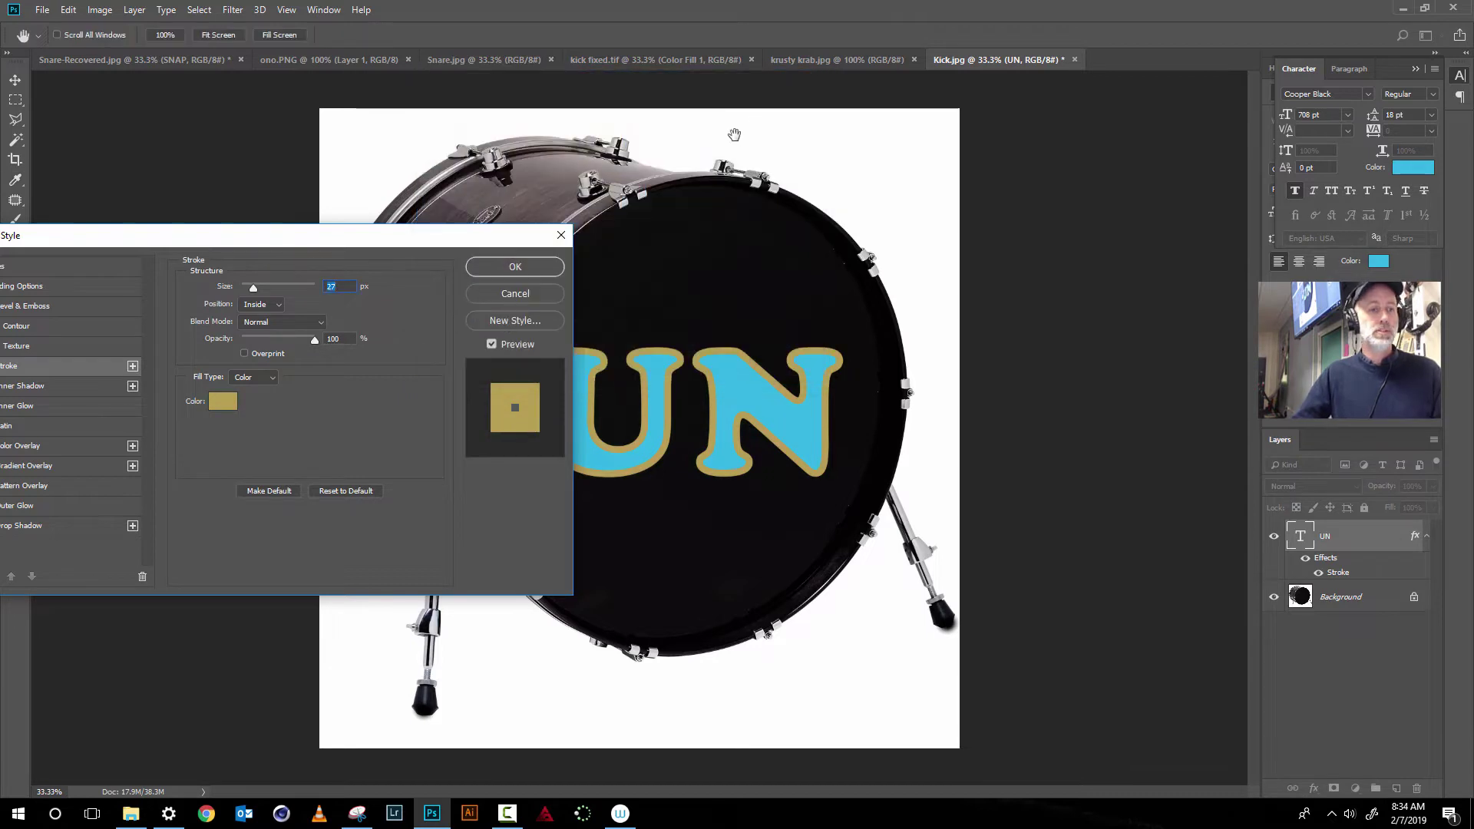
Apply the gold stroke and switch to the Custom Shape Tool
{"action": "left_click", "coordinate": [532, 267]}
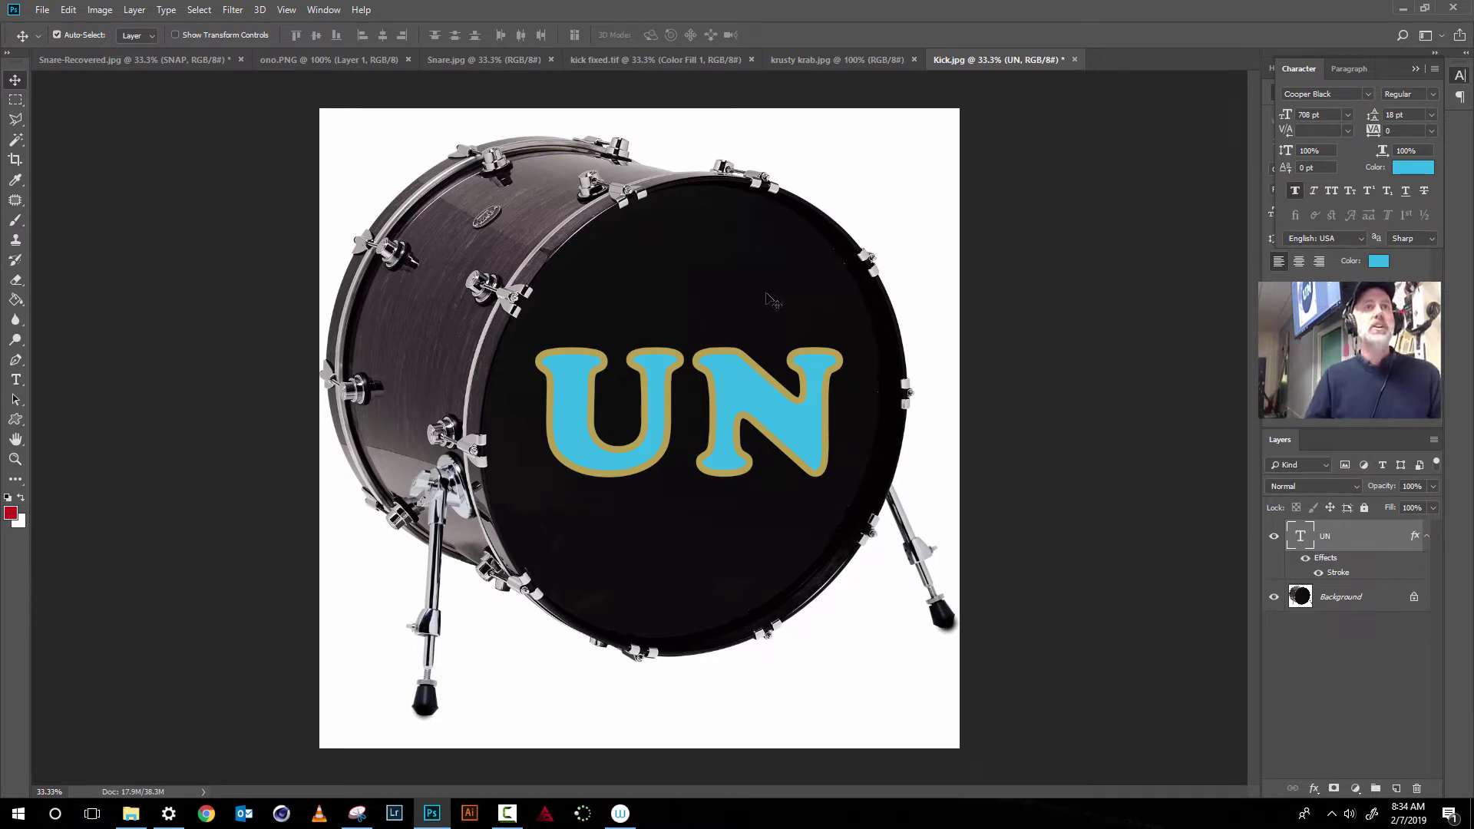
{"action": "left_click", "coordinate": [15, 421]}
{"action": "right_click", "coordinate": [15, 421]}
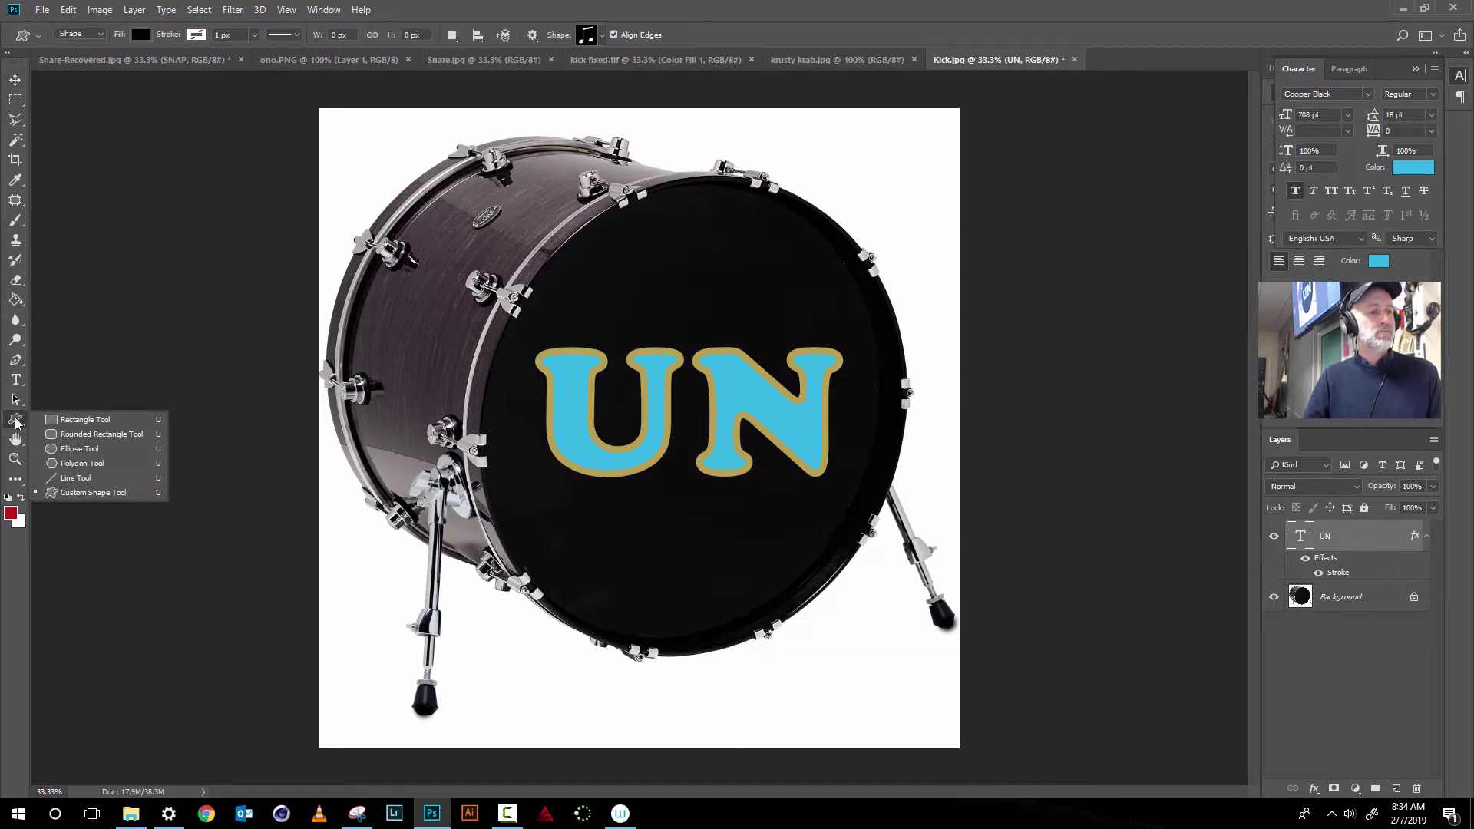
{"action": "key", "text": "Escape"}
{"action": "key", "text": "shift+u"}
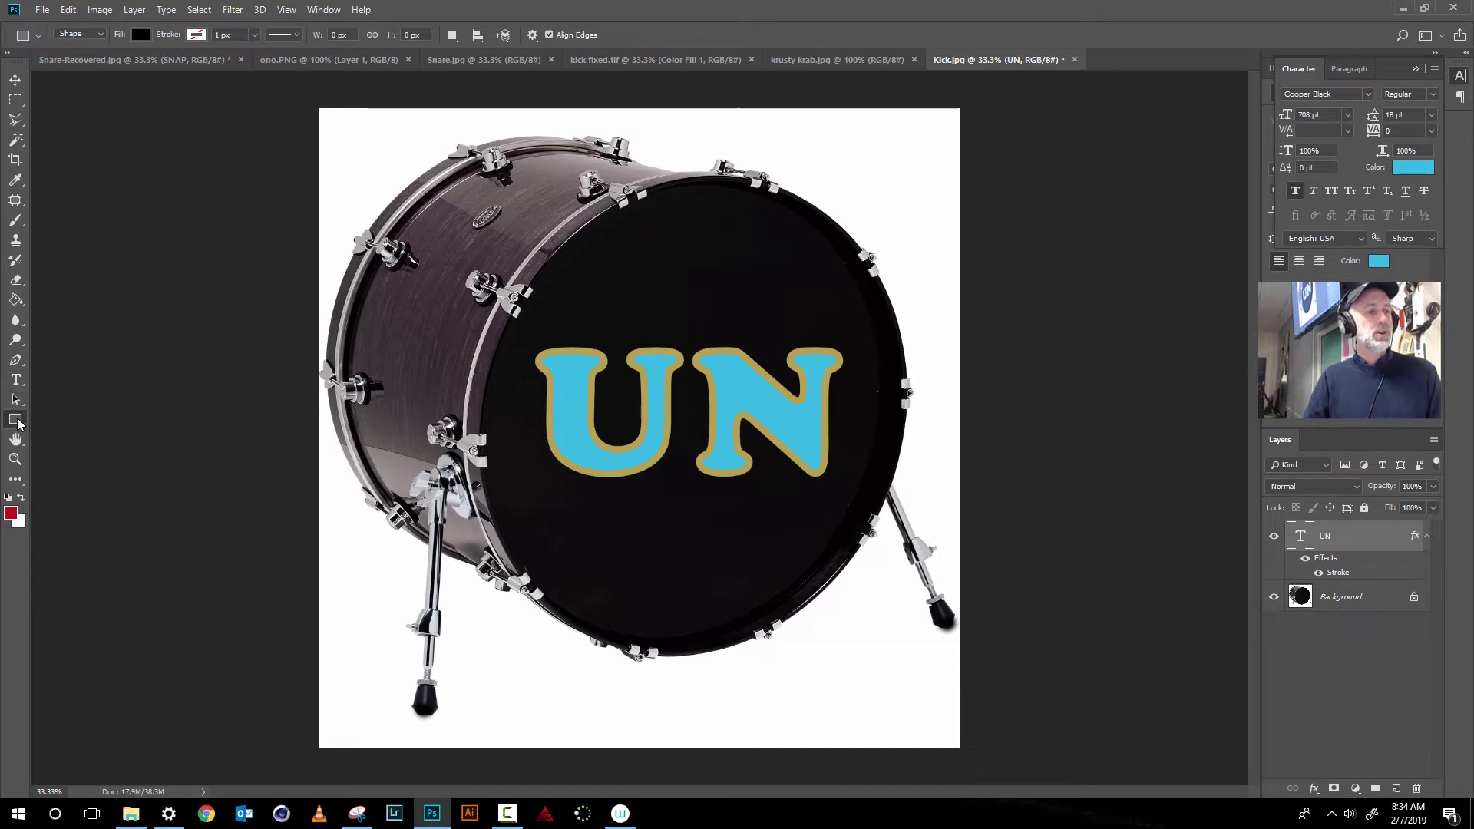
{"action": "right_click", "coordinate": [14, 423]}
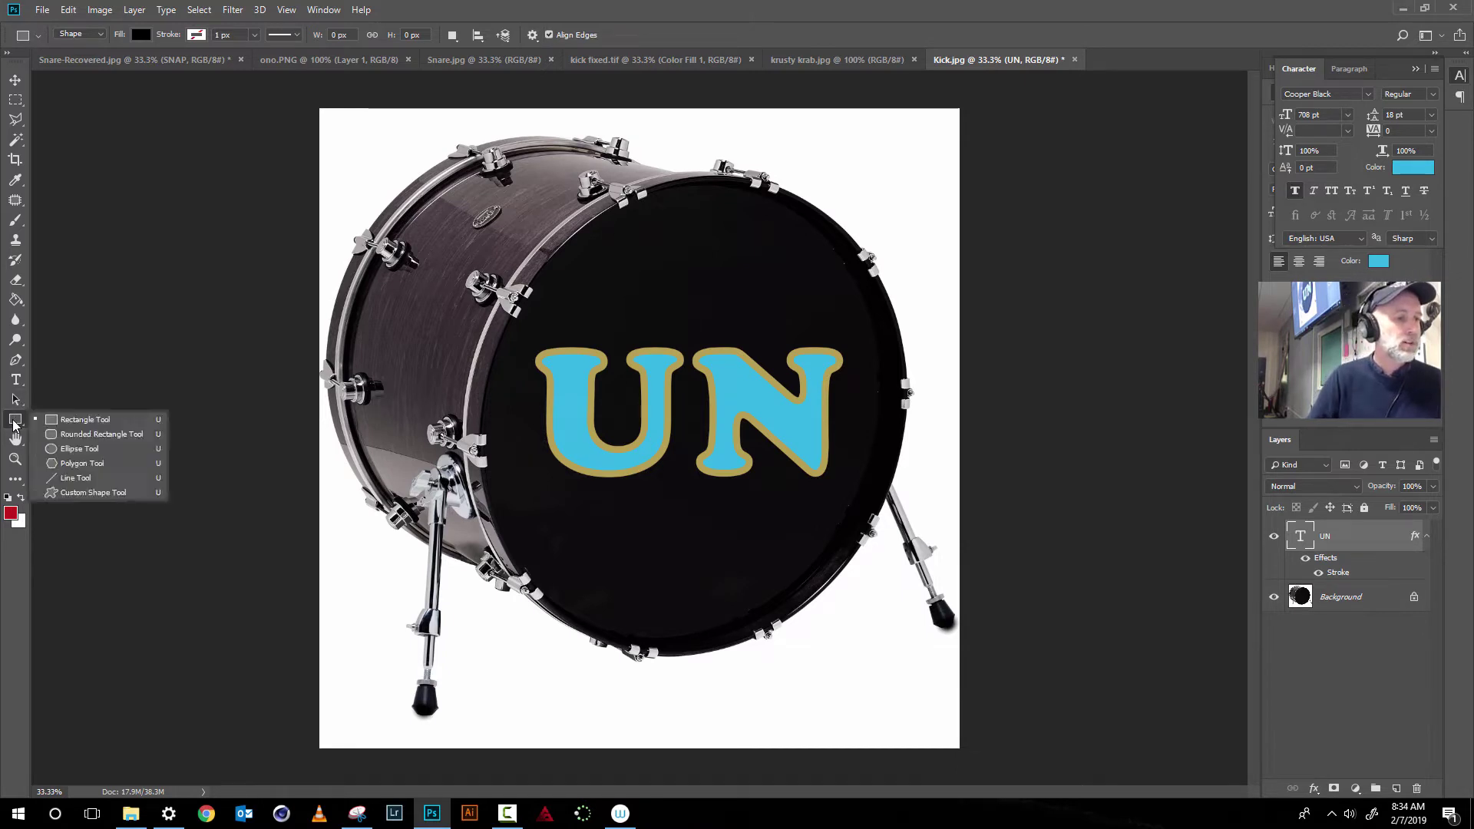
{"action": "left_click", "coordinate": [76, 495]}
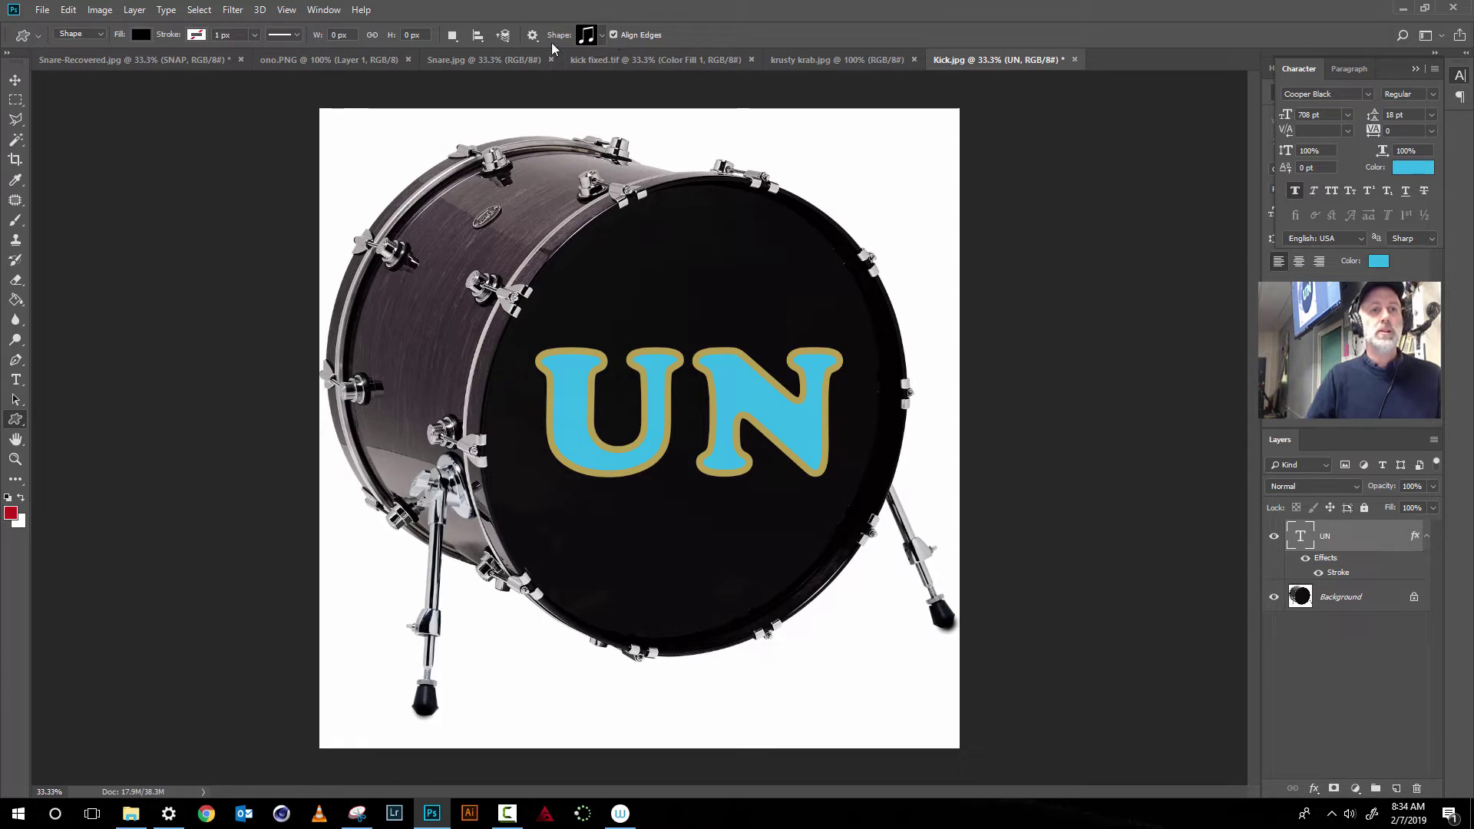
Choose the lightning-bolt shape from the custom shape picker
{"action": "left_click", "coordinate": [603, 35]}
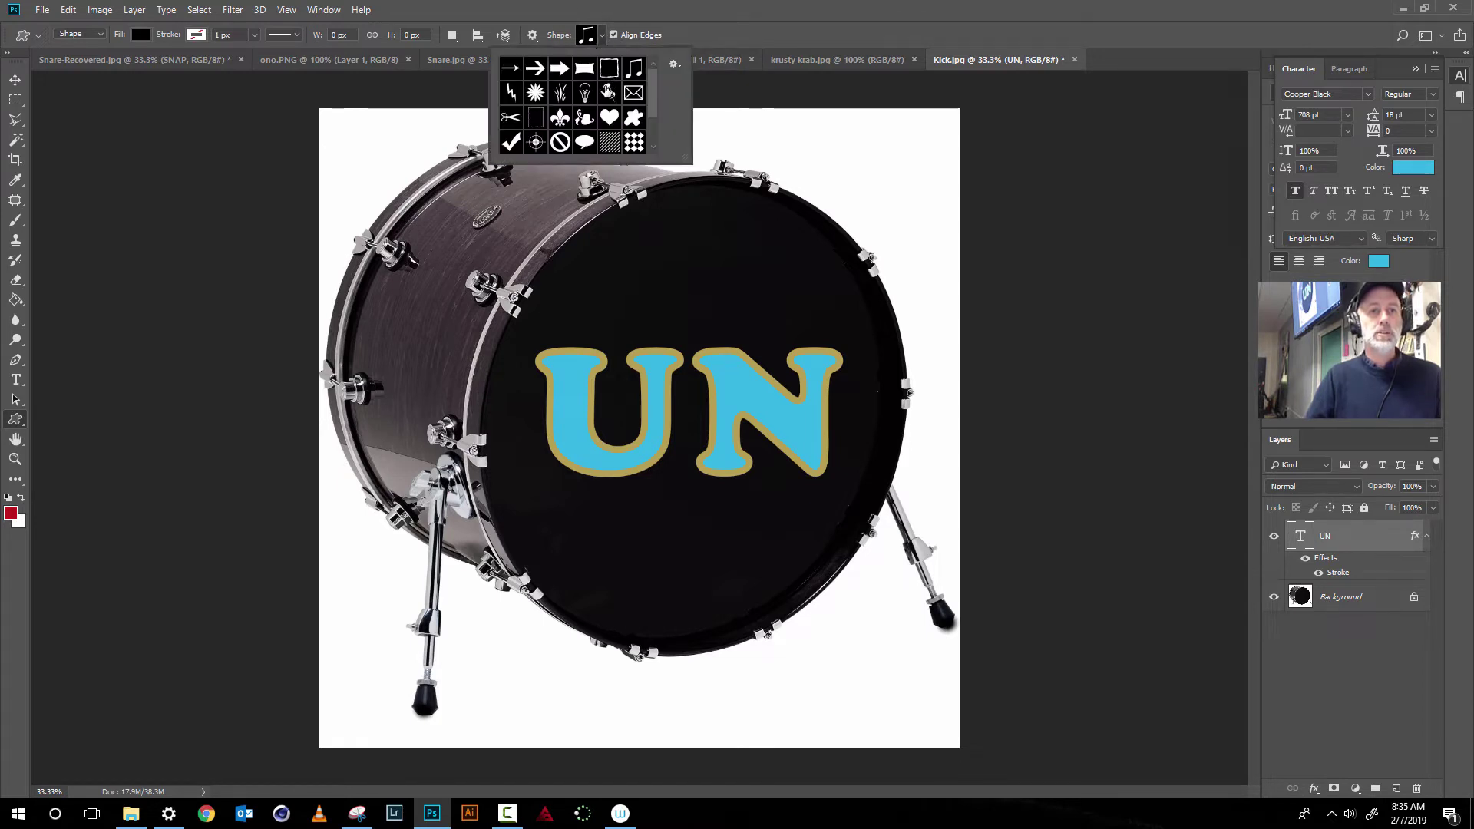
{"action": "left_click", "coordinate": [561, 118]}
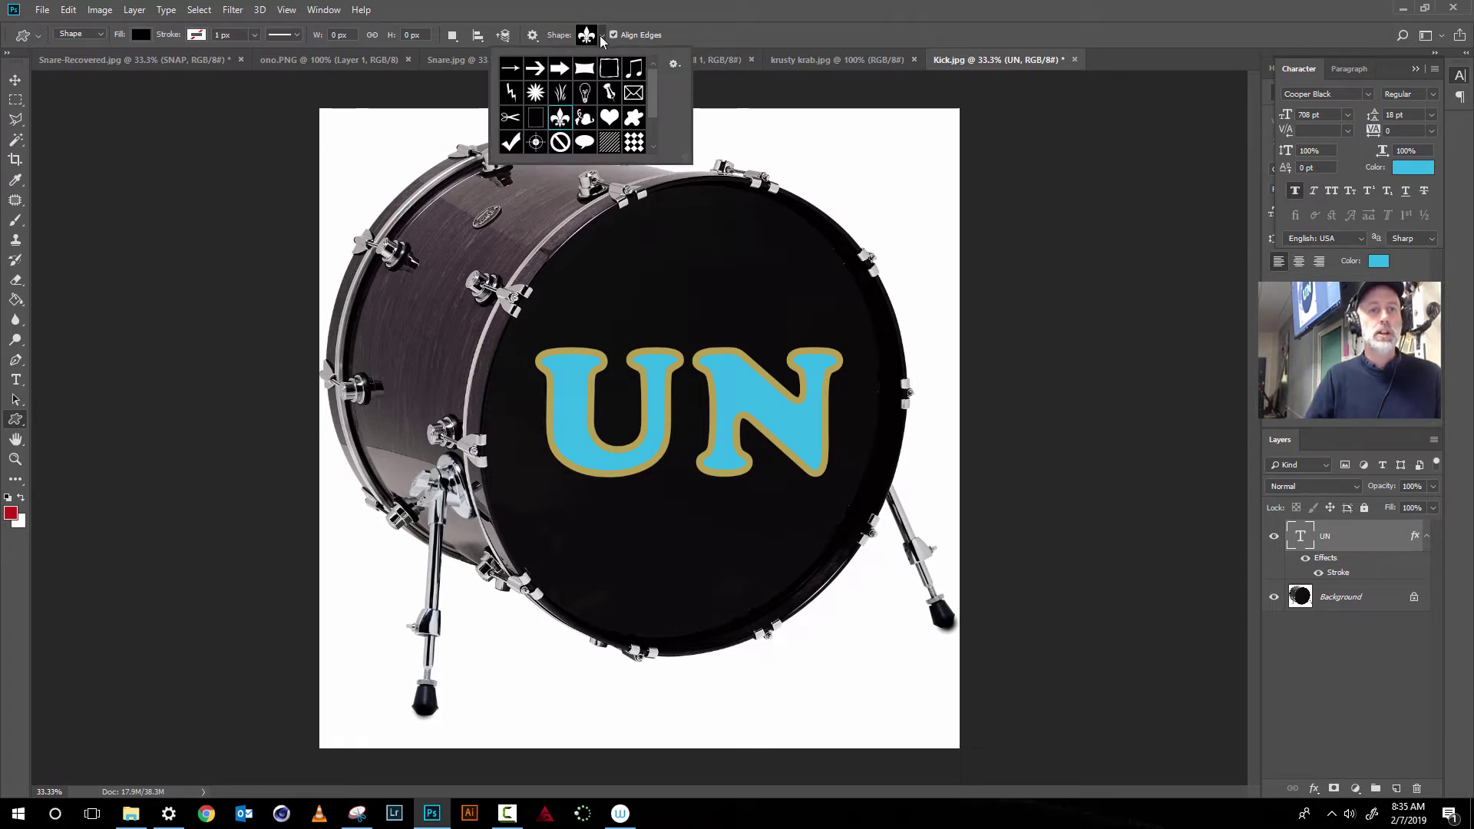
{"action": "scroll", "coordinate": [648, 109], "scroll_direction": "down", "scroll_amount": 1}
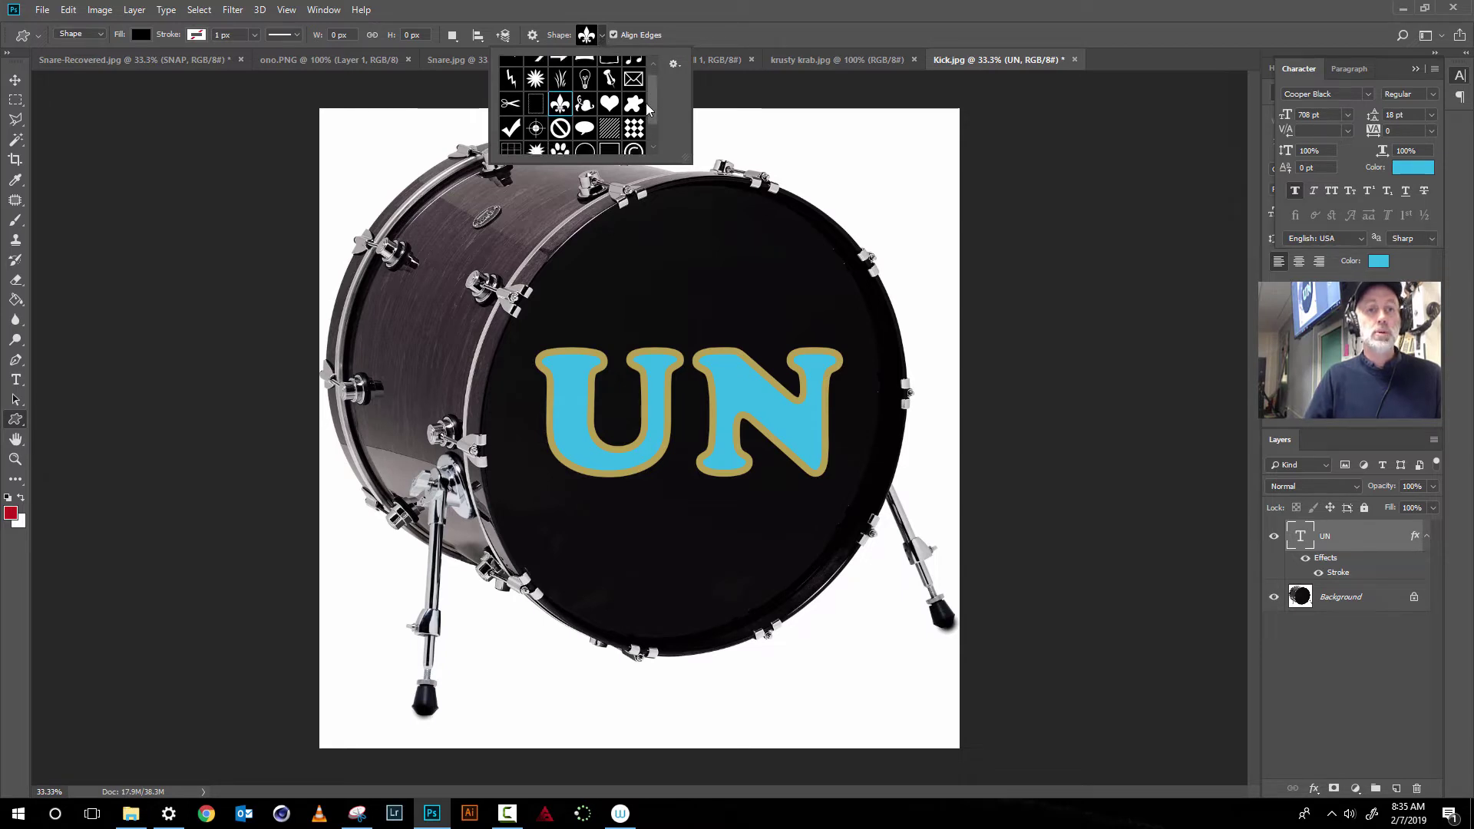
{"action": "scroll", "coordinate": [649, 110], "scroll_direction": "up", "scroll_amount": 1}
{"action": "left_click", "coordinate": [586, 81]}
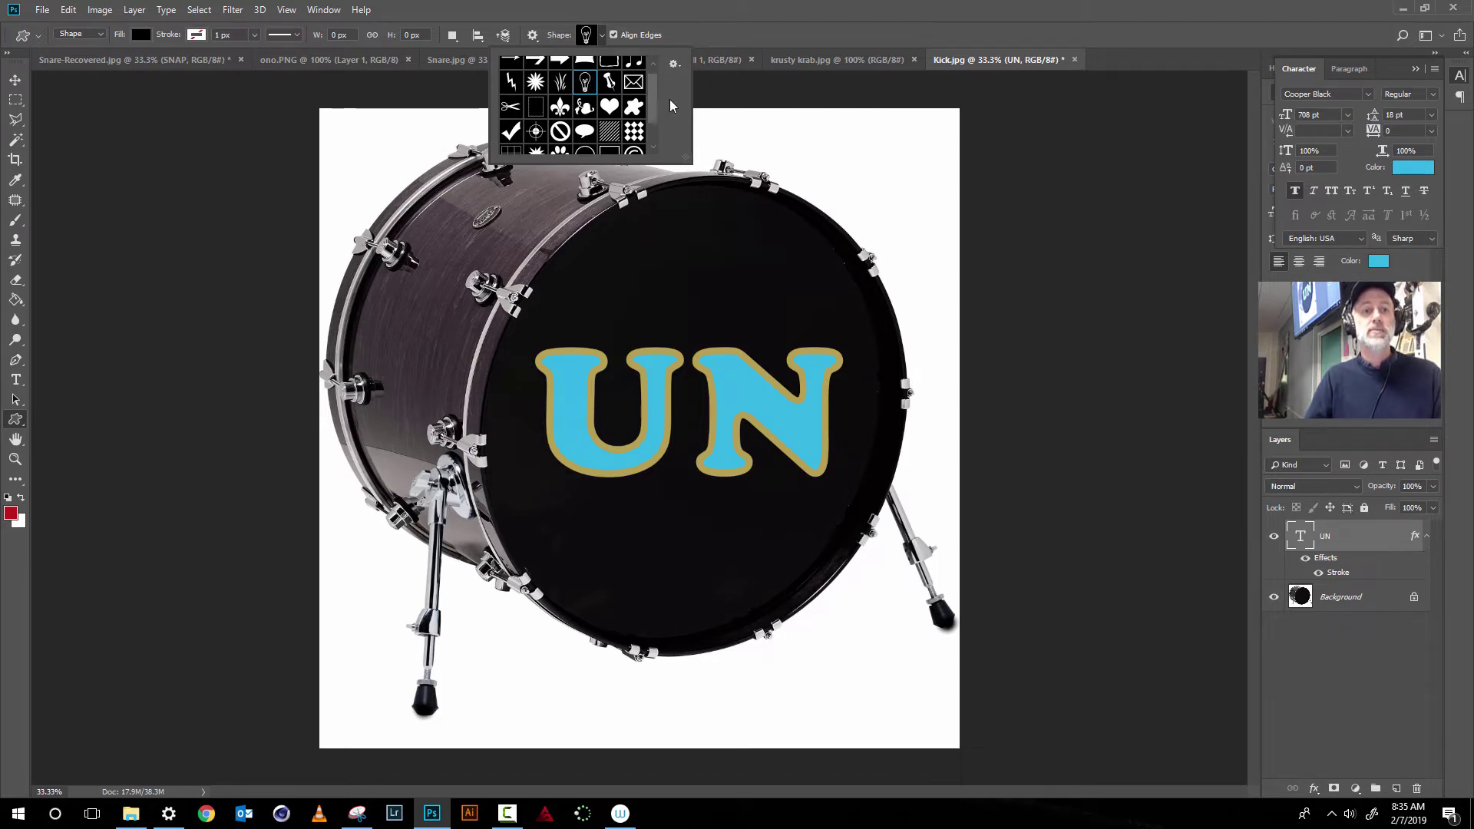
{"action": "scroll", "coordinate": [648, 99], "scroll_direction": "up", "scroll_amount": 1}
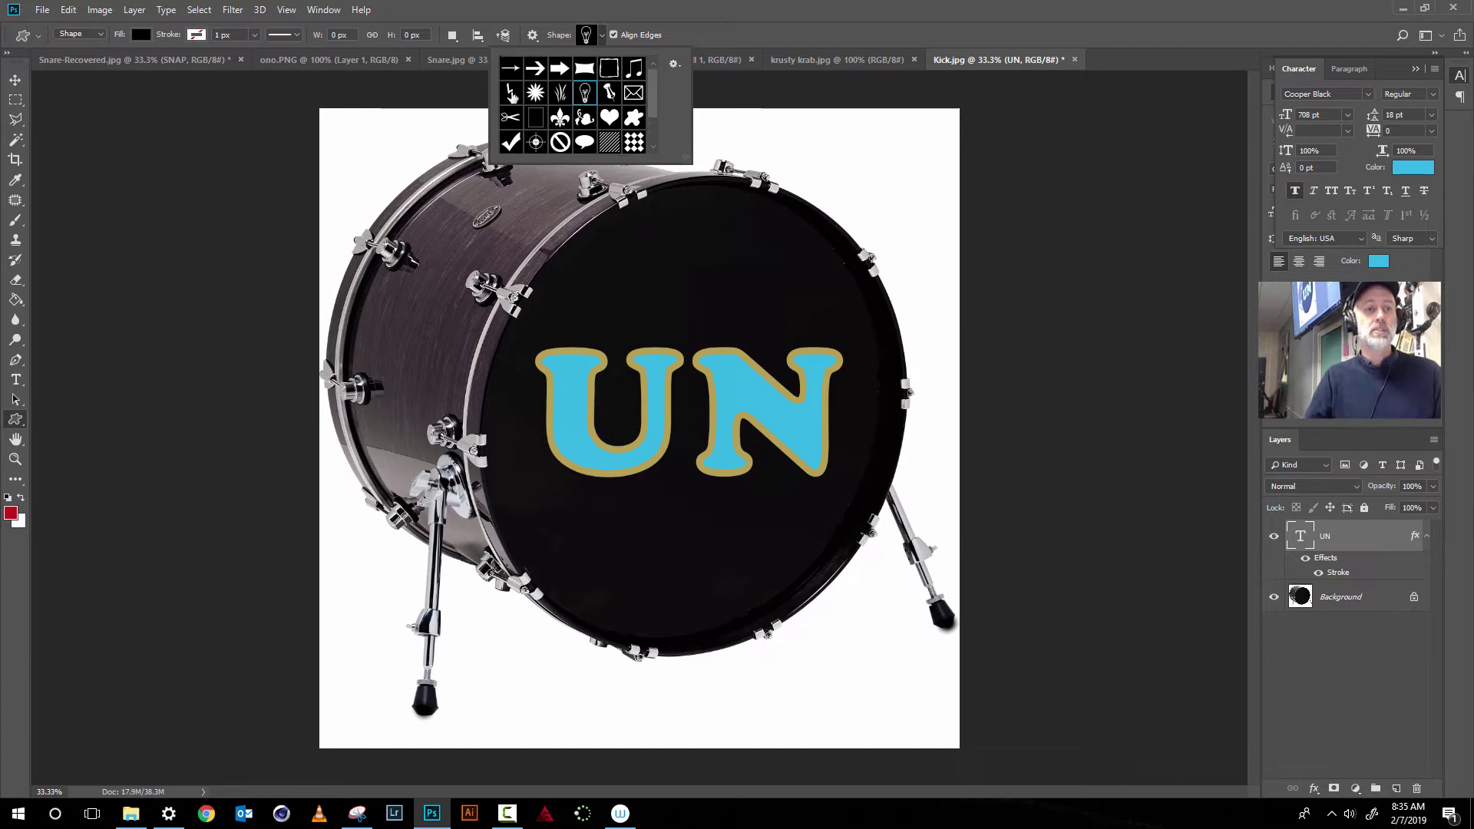
{"action": "left_click", "coordinate": [511, 93]}
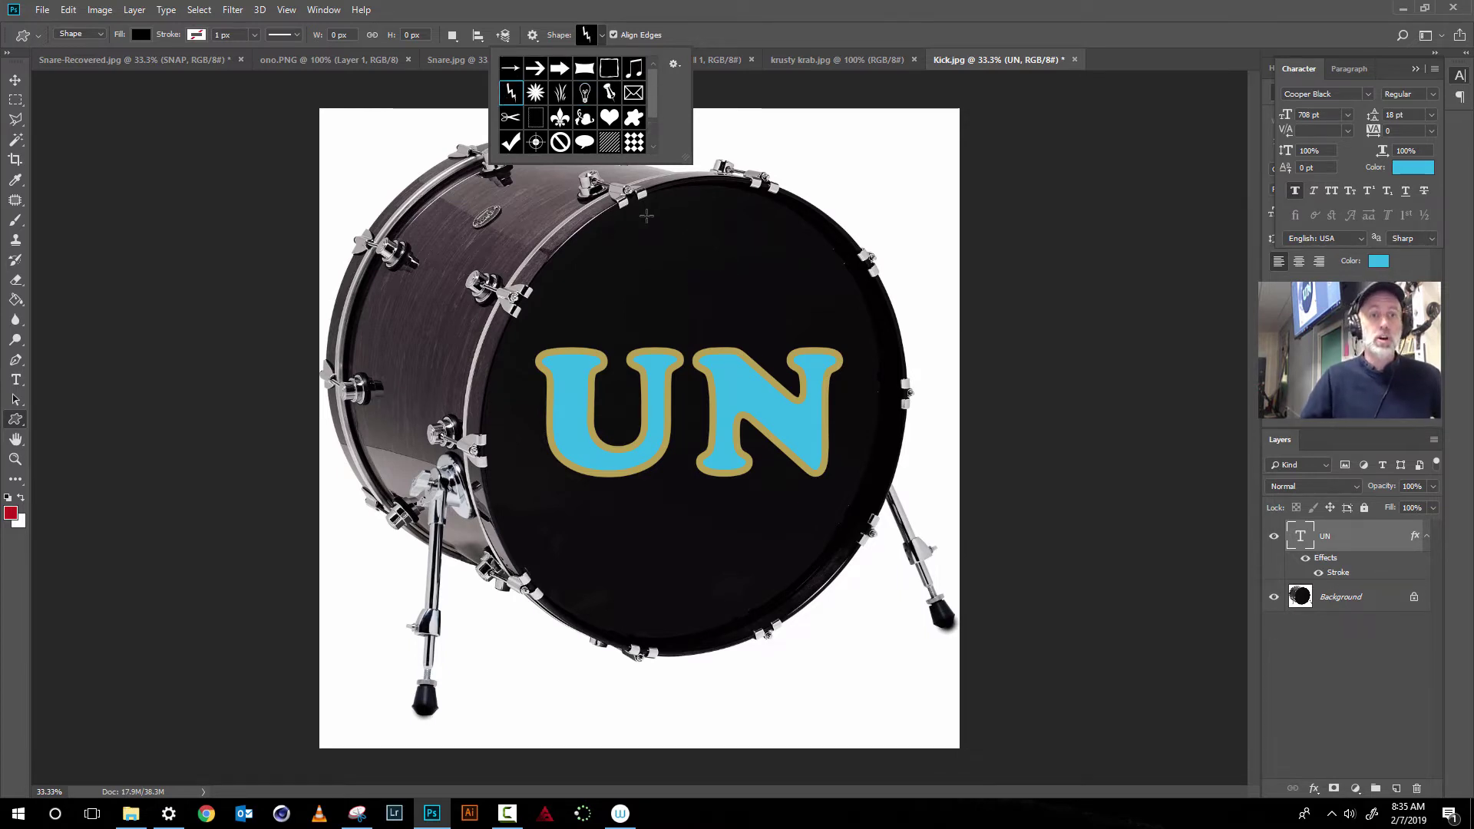
Draw a white-filled lightning bolt and place it beside the lower right of the N
{"action": "left_click_drag", "start_coordinate": [645, 234], "coordinate": [694, 330]}
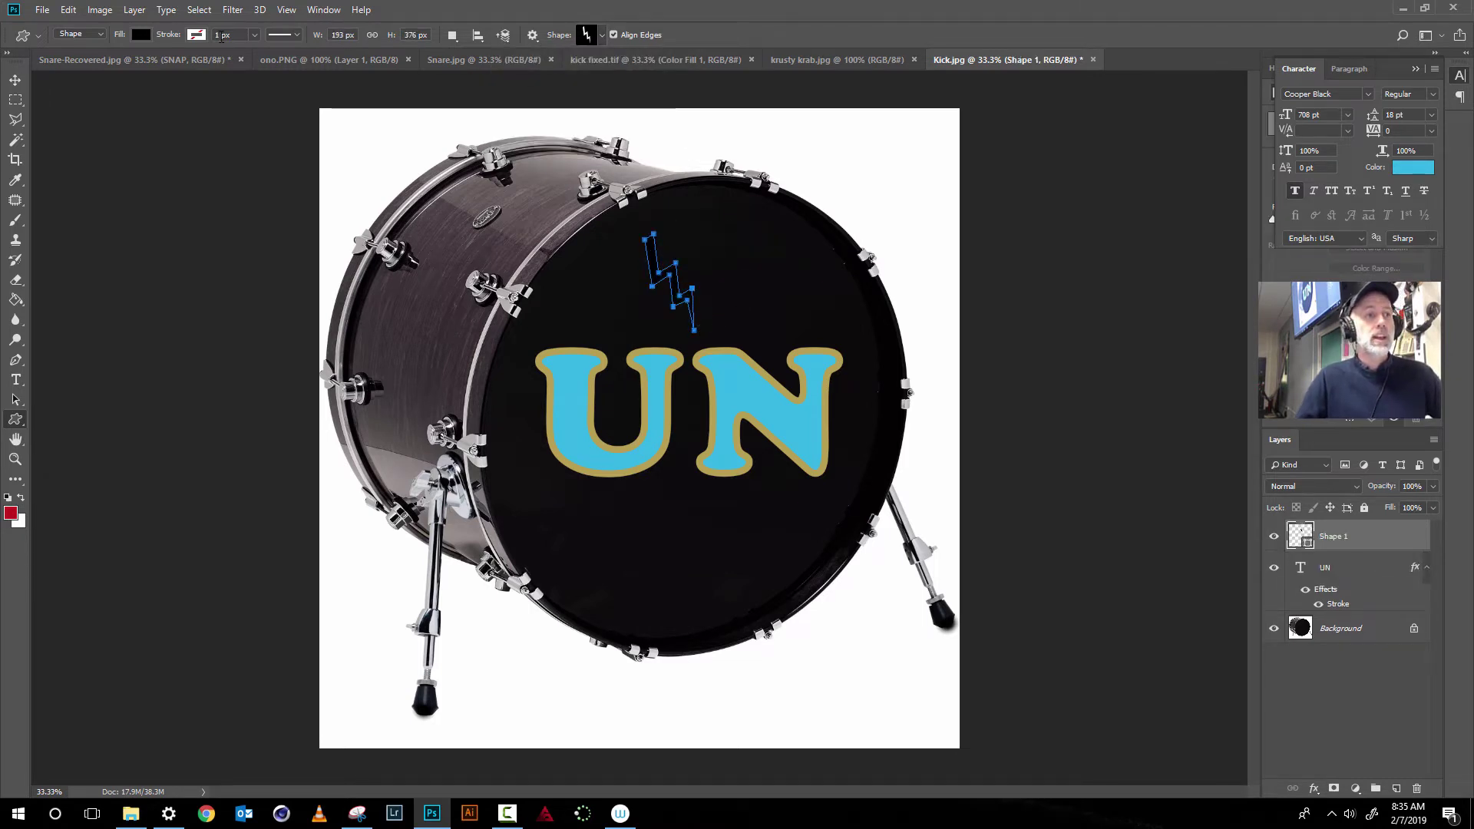
{"action": "left_click", "coordinate": [140, 35]}
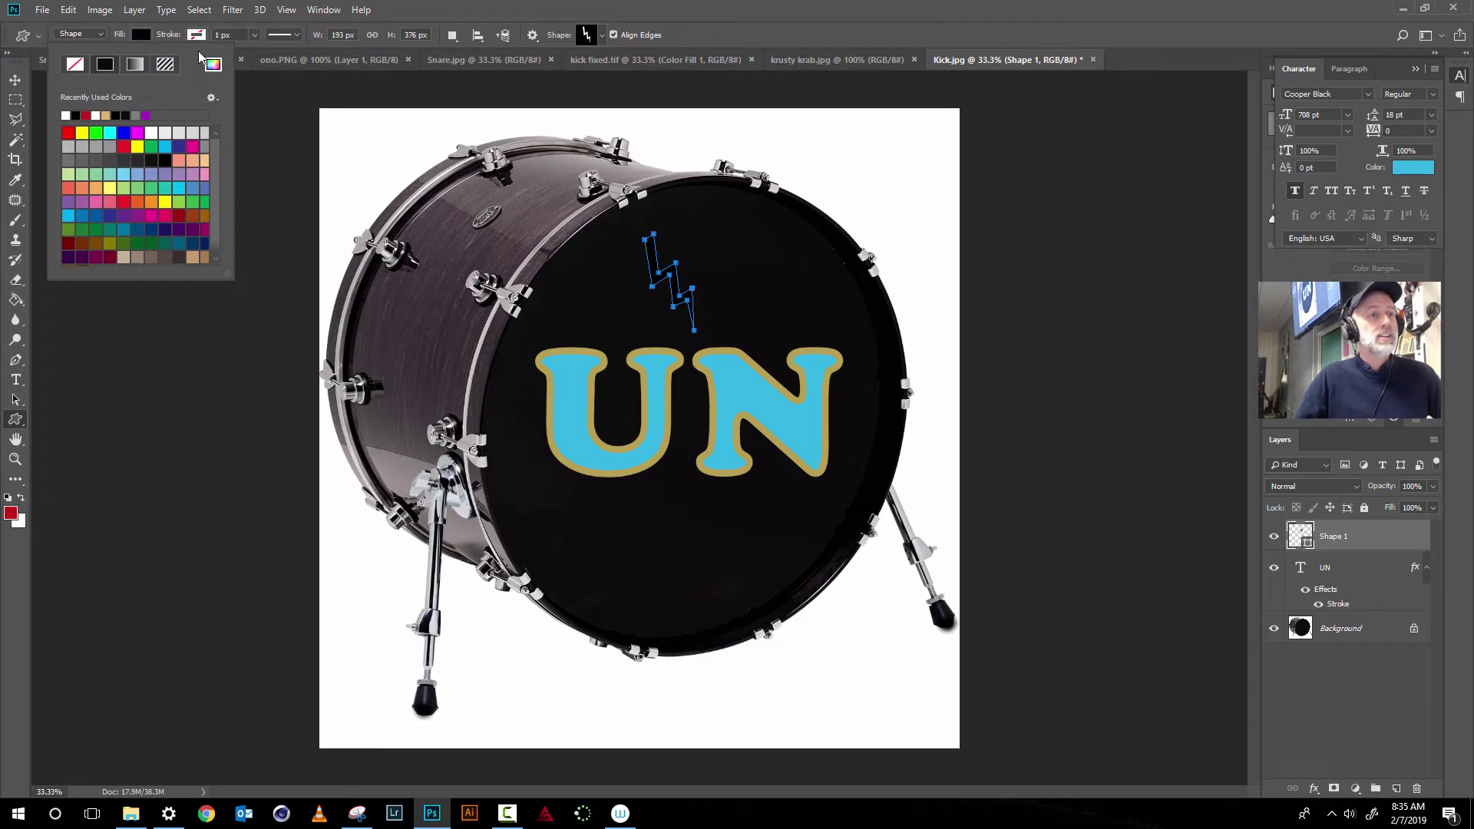
{"action": "left_click", "coordinate": [152, 132]}
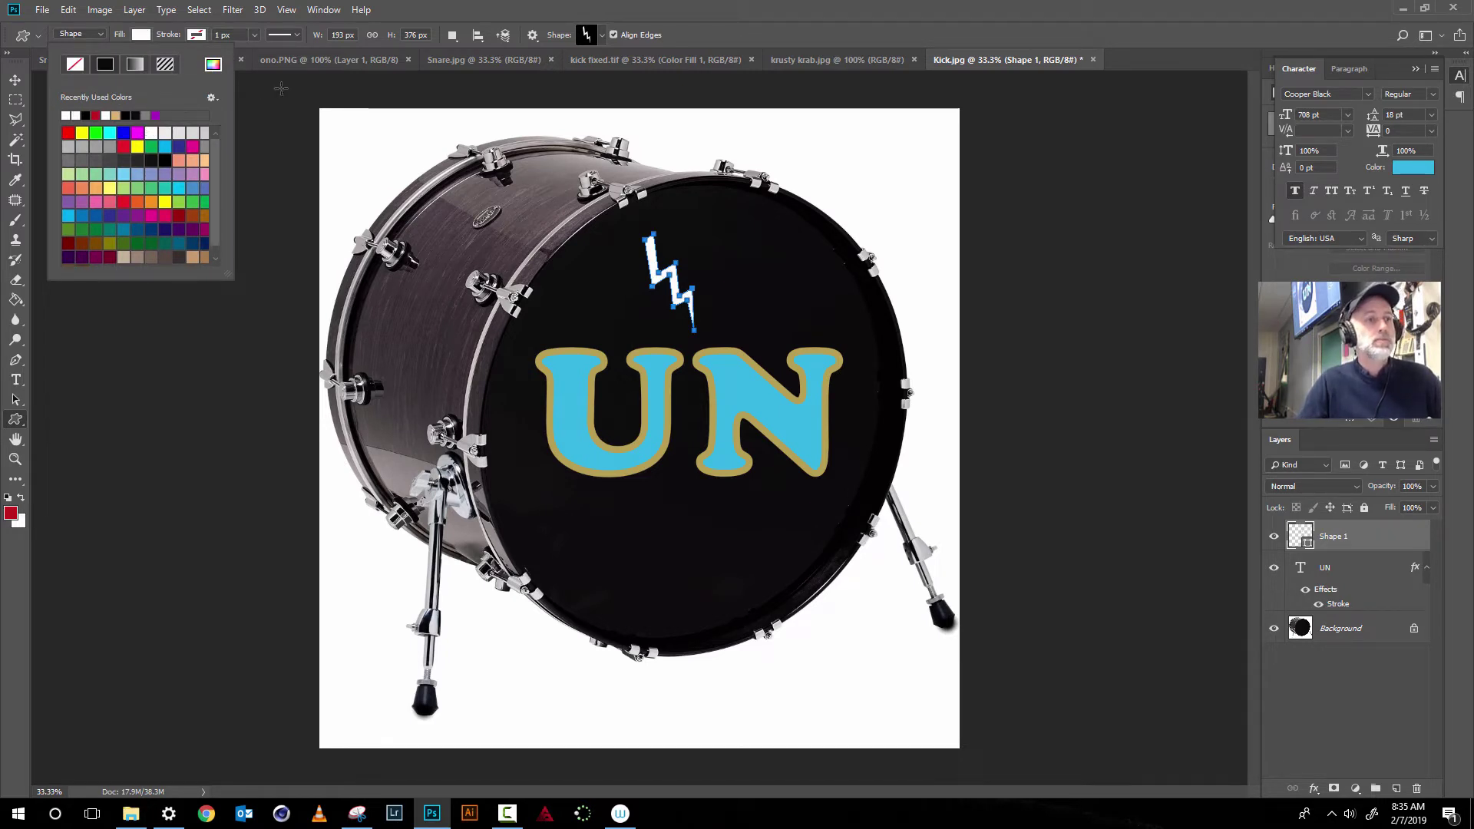
{"action": "left_click", "coordinate": [141, 35]}
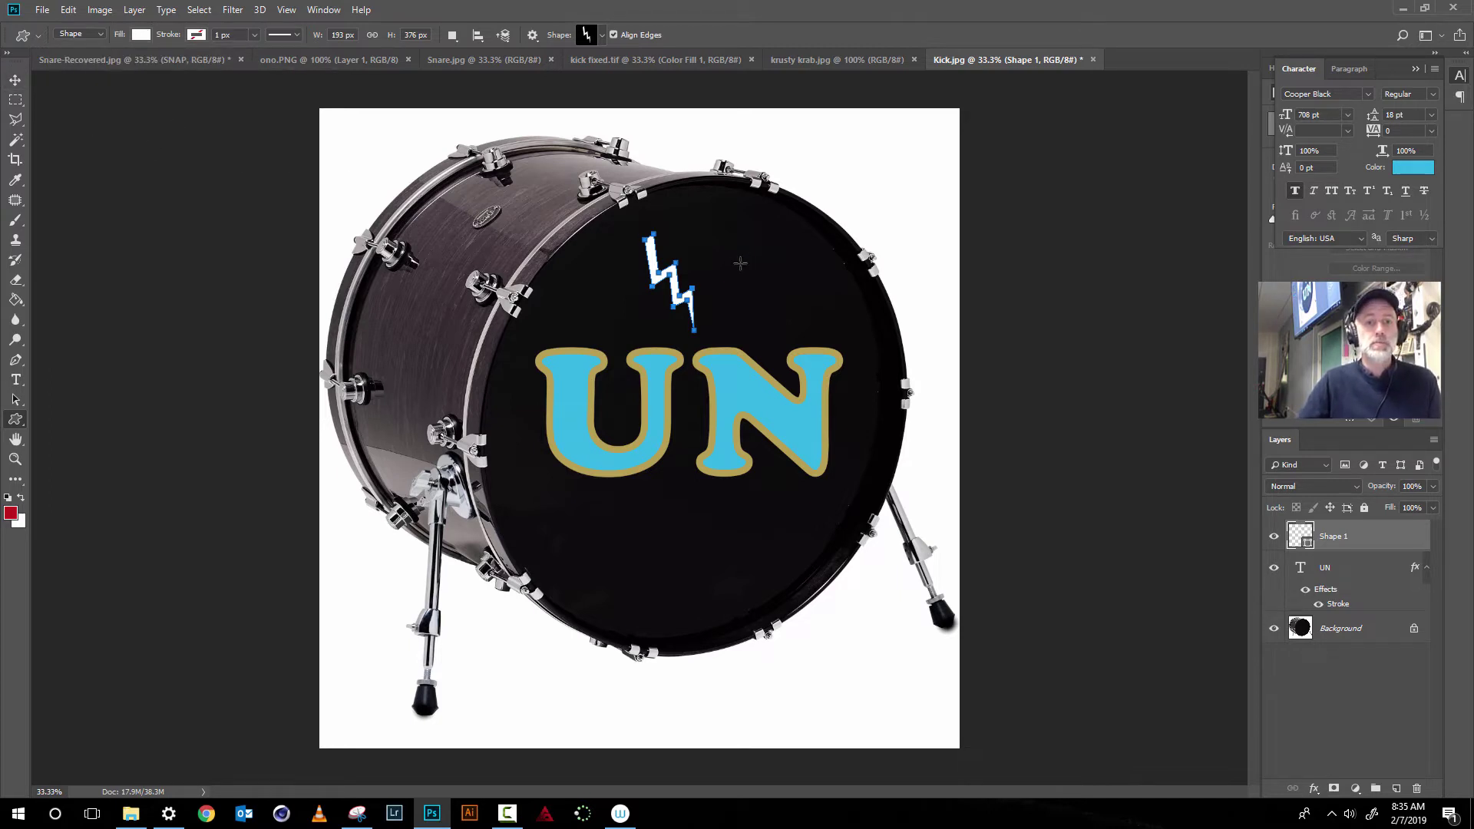
{"action": "left_click", "coordinate": [15, 80]}
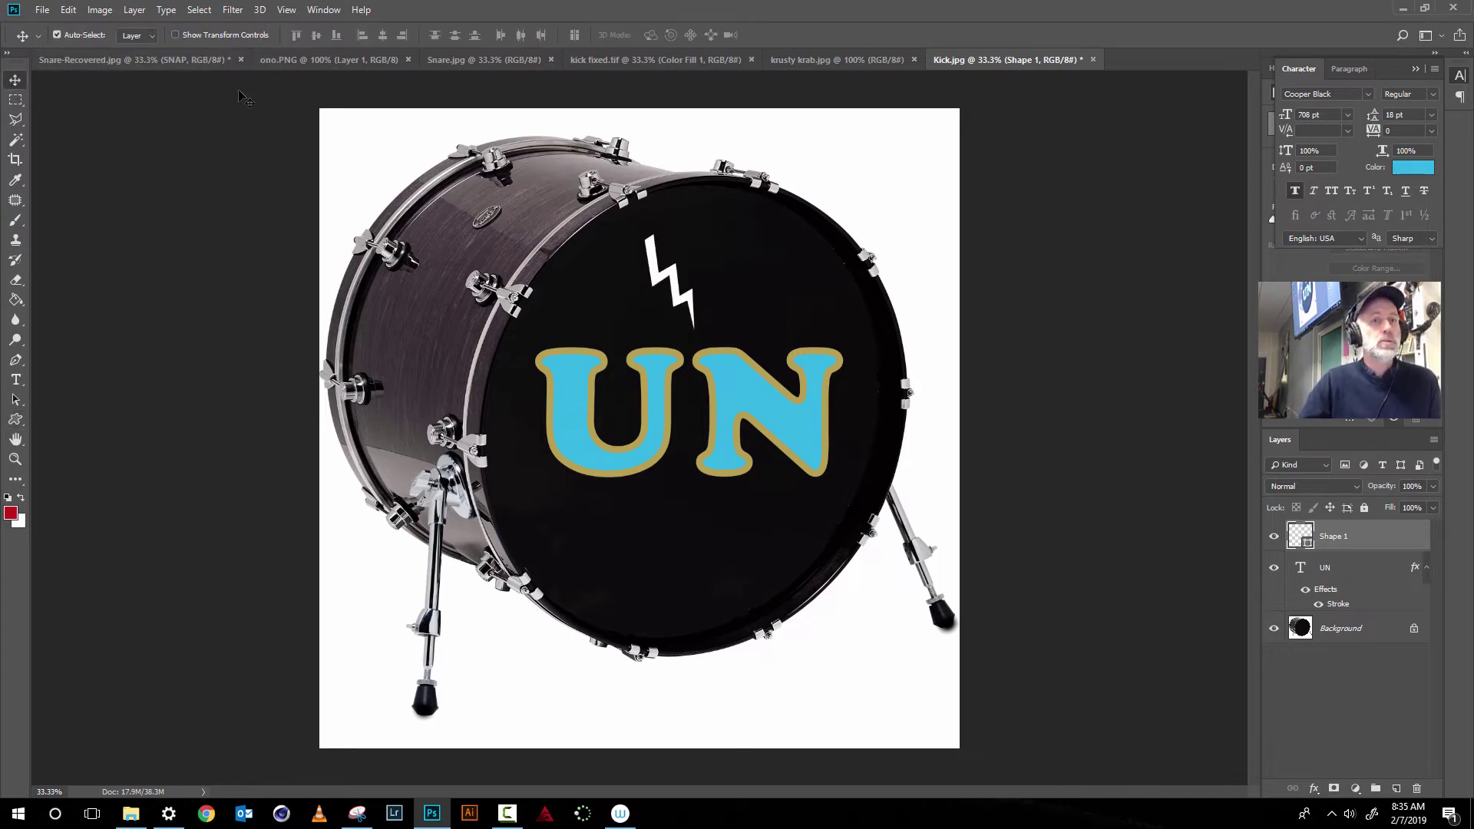
{"action": "left_click_drag", "start_coordinate": [658, 248], "coordinate": [843, 379]}
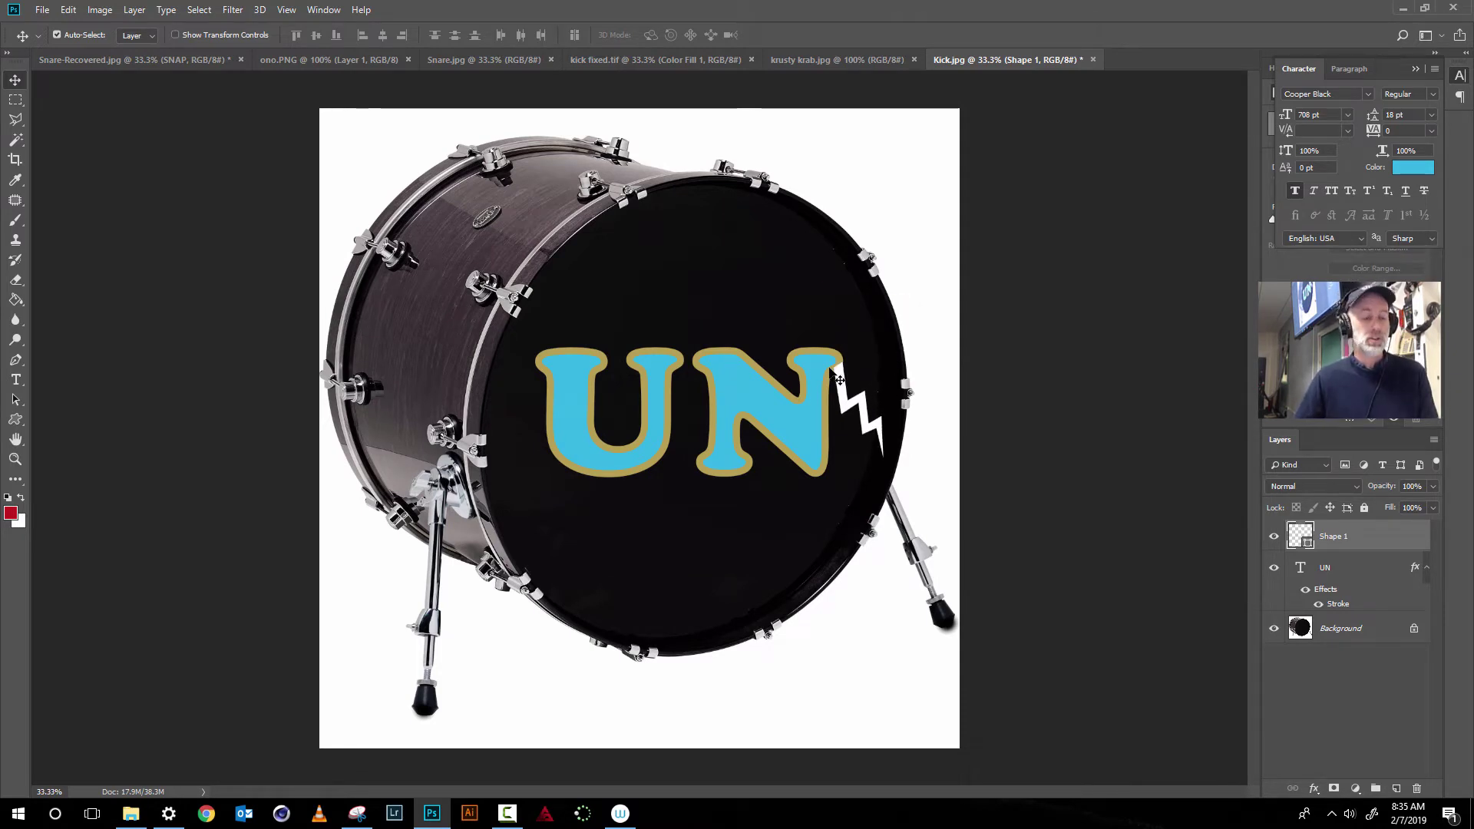
Rotate the bolt about -148° and place a copy left of the U
{"action": "key", "text": "ctrl+t"}
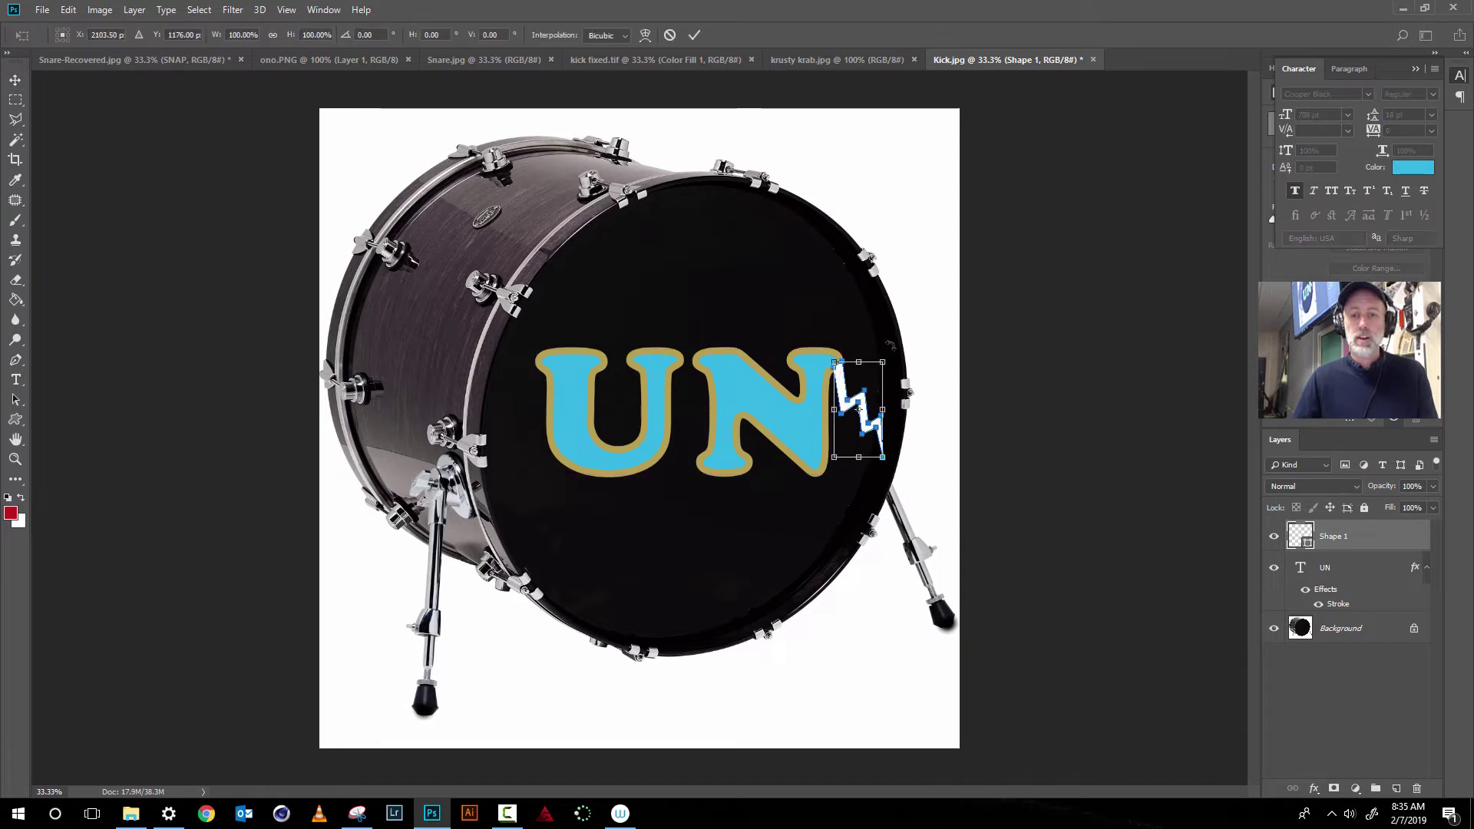
{"action": "left_click_drag", "start_coordinate": [903, 352], "coordinate": [790, 434]}
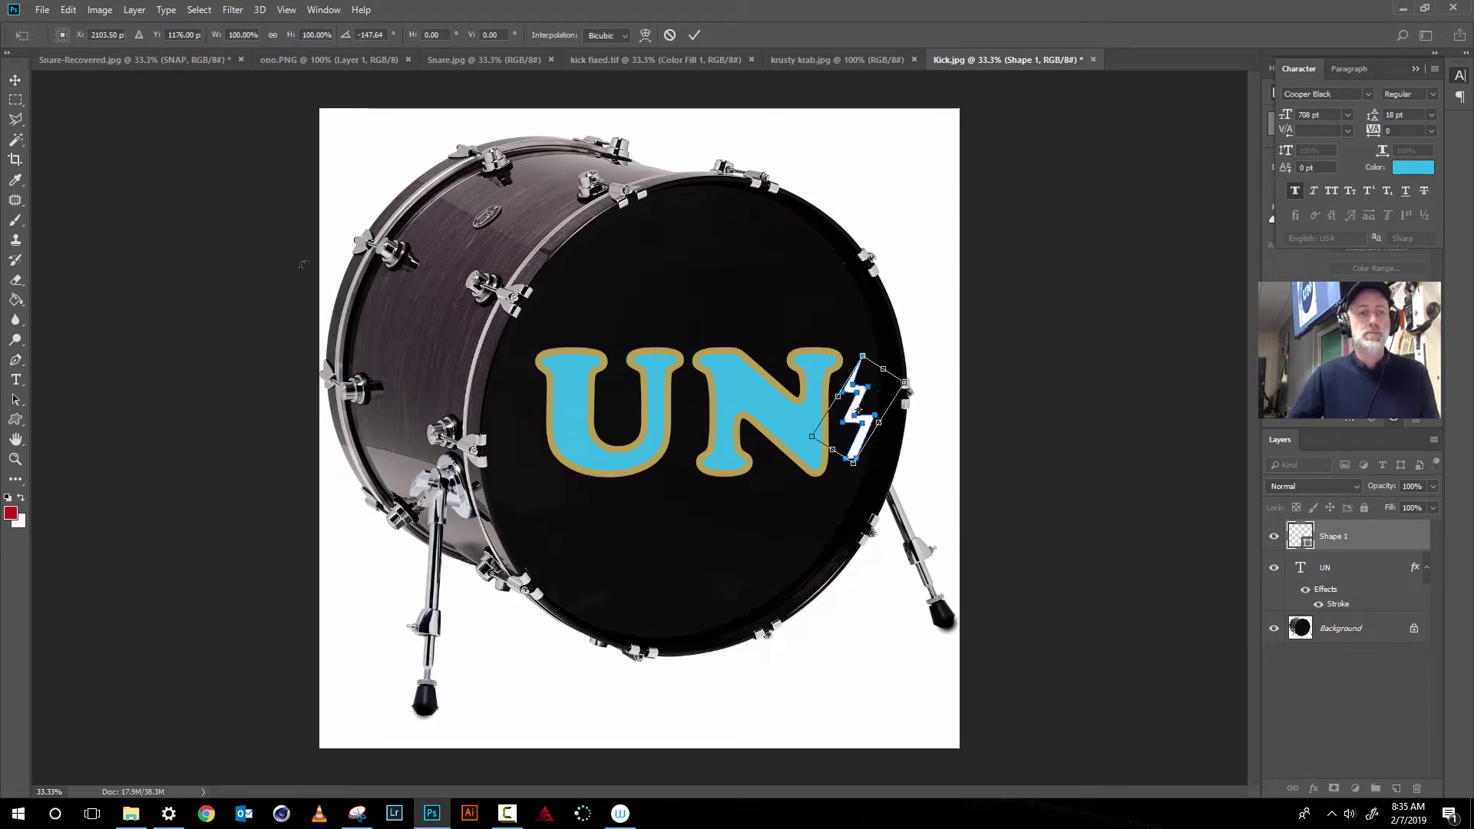
{"action": "left_click", "coordinate": [12, 80]}
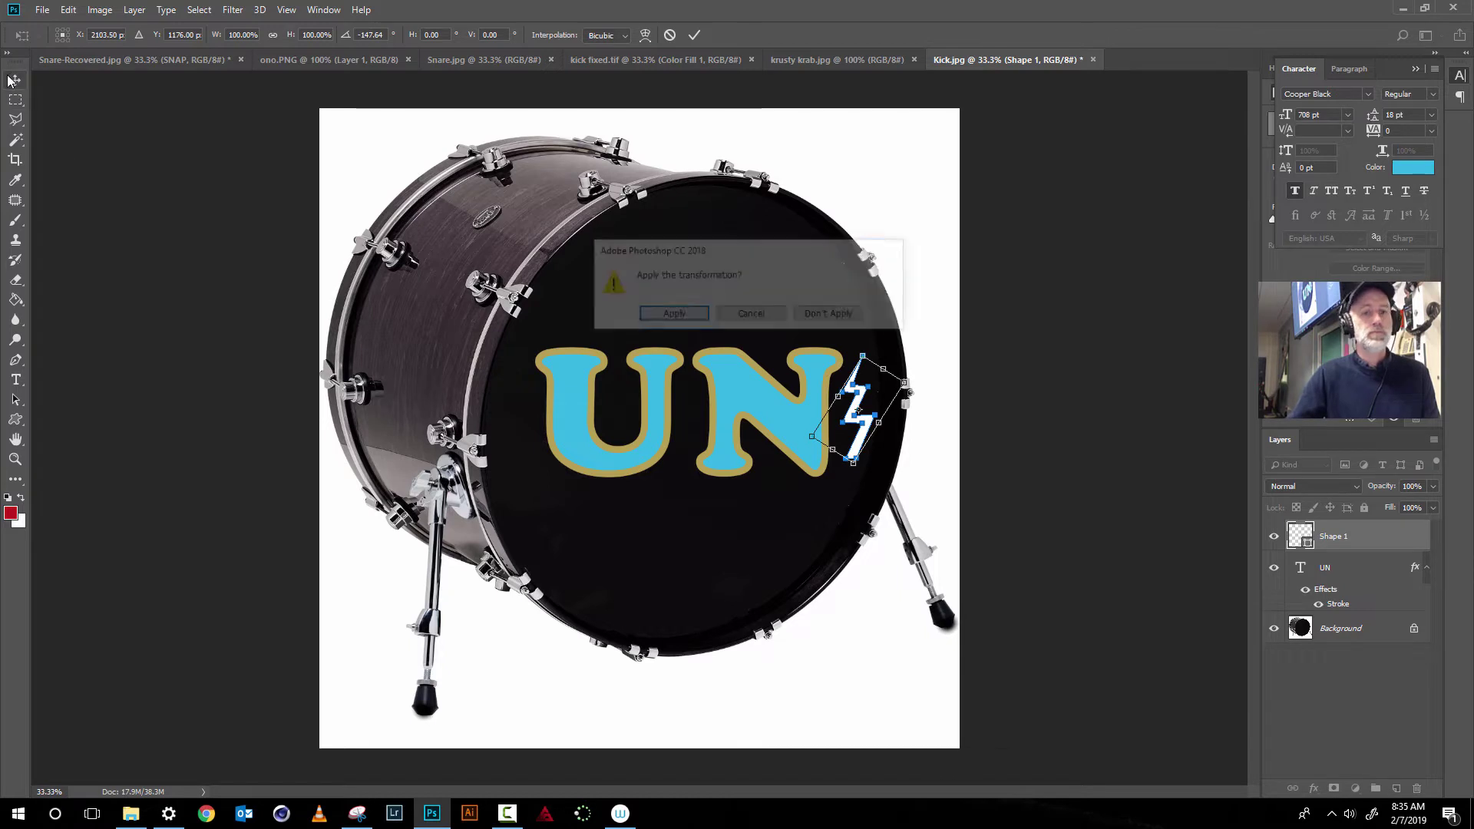
{"action": "left_click", "coordinate": [665, 314]}
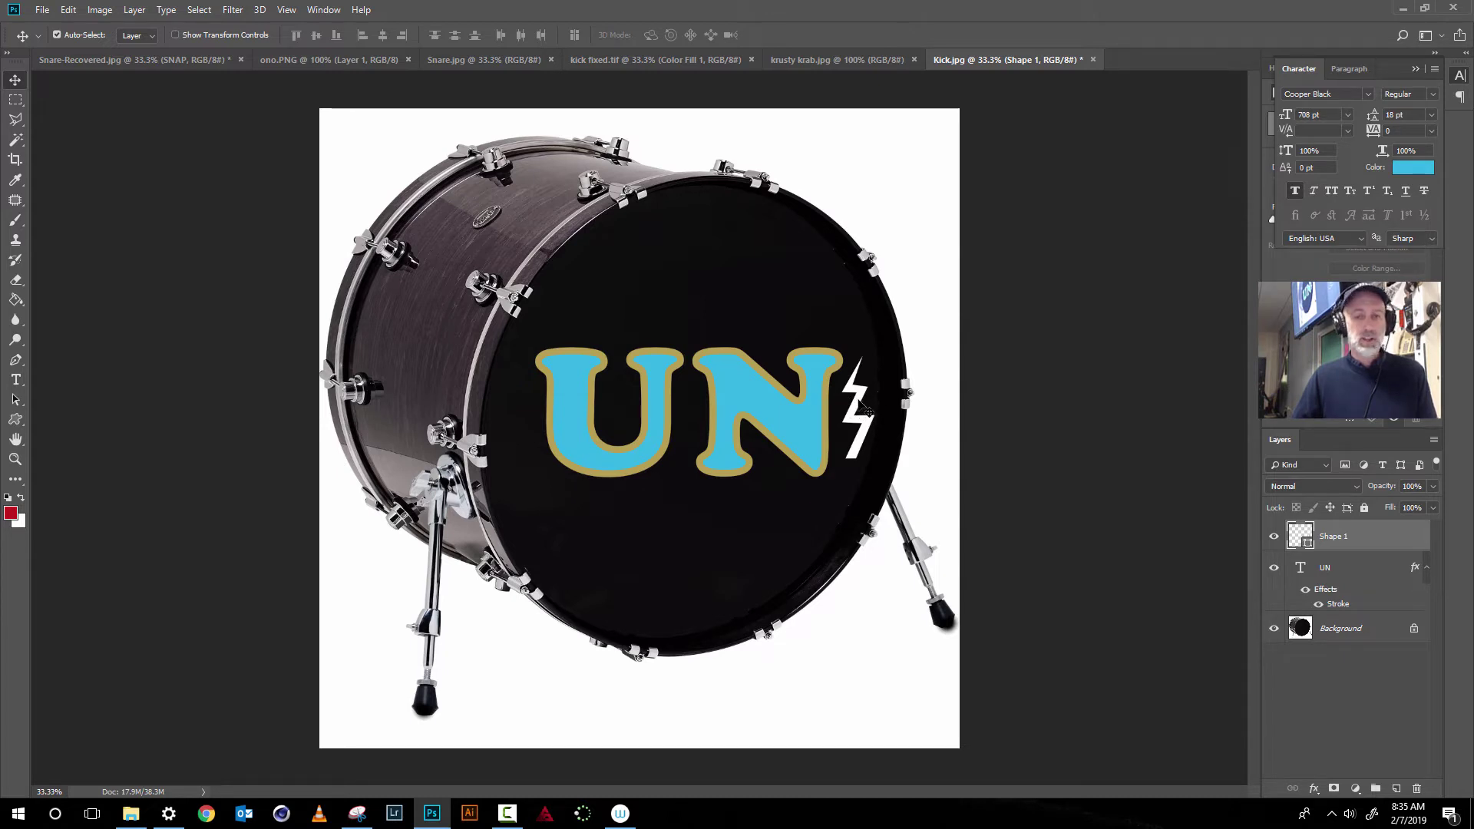
{"action": "left_click_drag", "start_coordinate": [860, 407], "coordinate": [519, 401]}
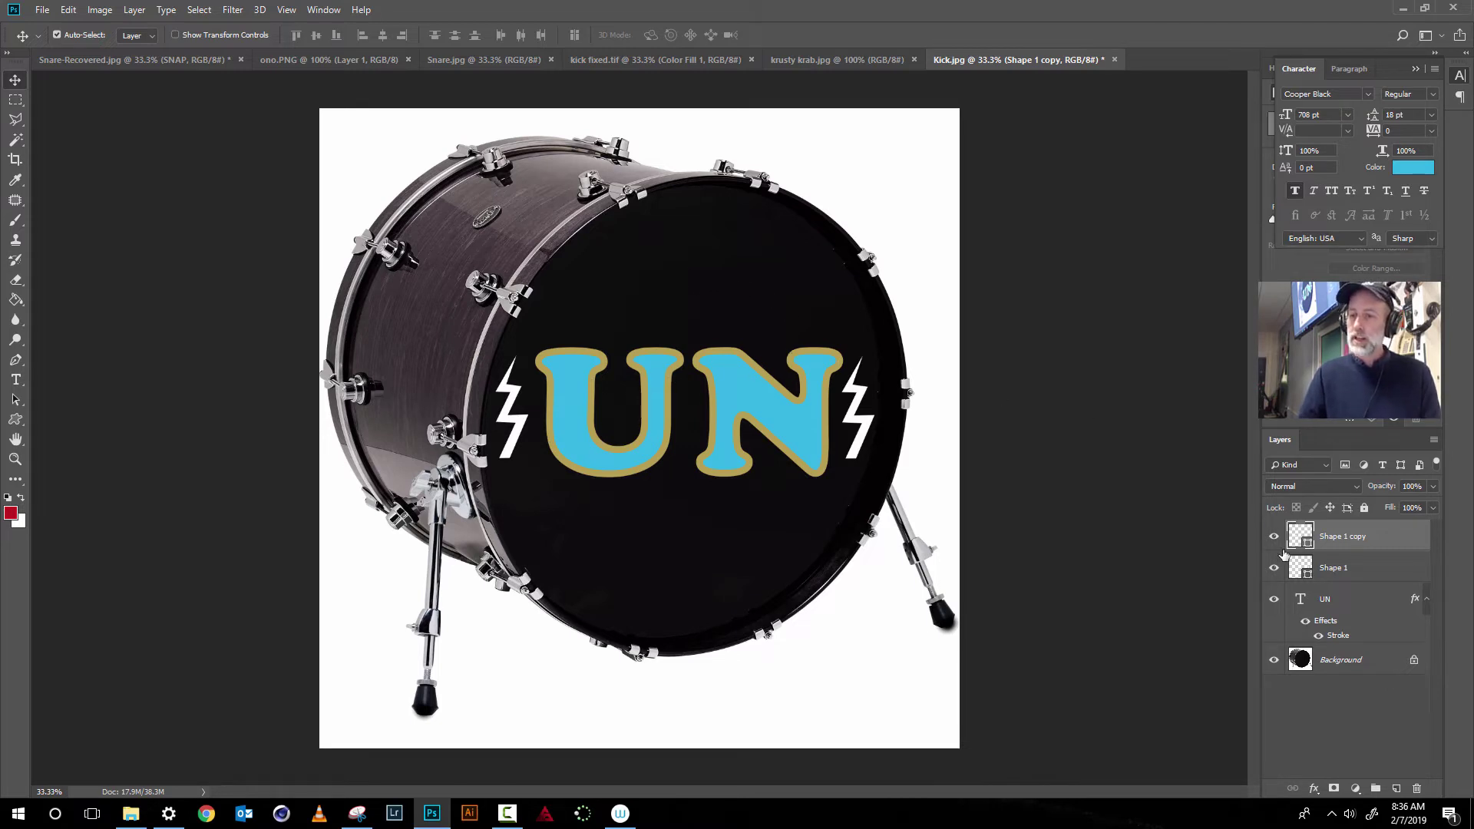
On the UN text layer, undo the reapplied Liquify warp and choose Liquify again
{"action": "left_click", "coordinate": [1315, 603]}
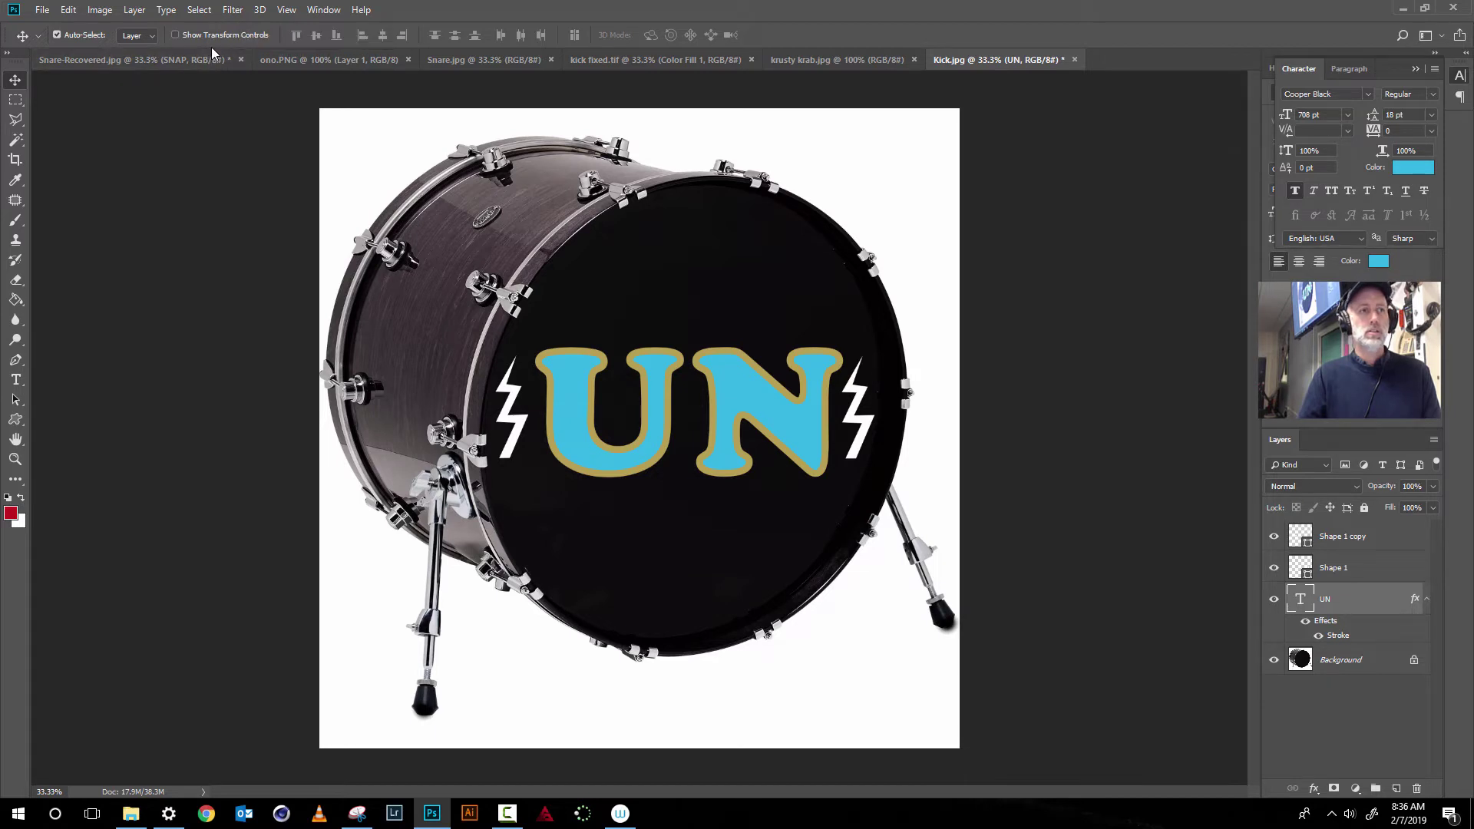
{"action": "left_click", "coordinate": [232, 10]}
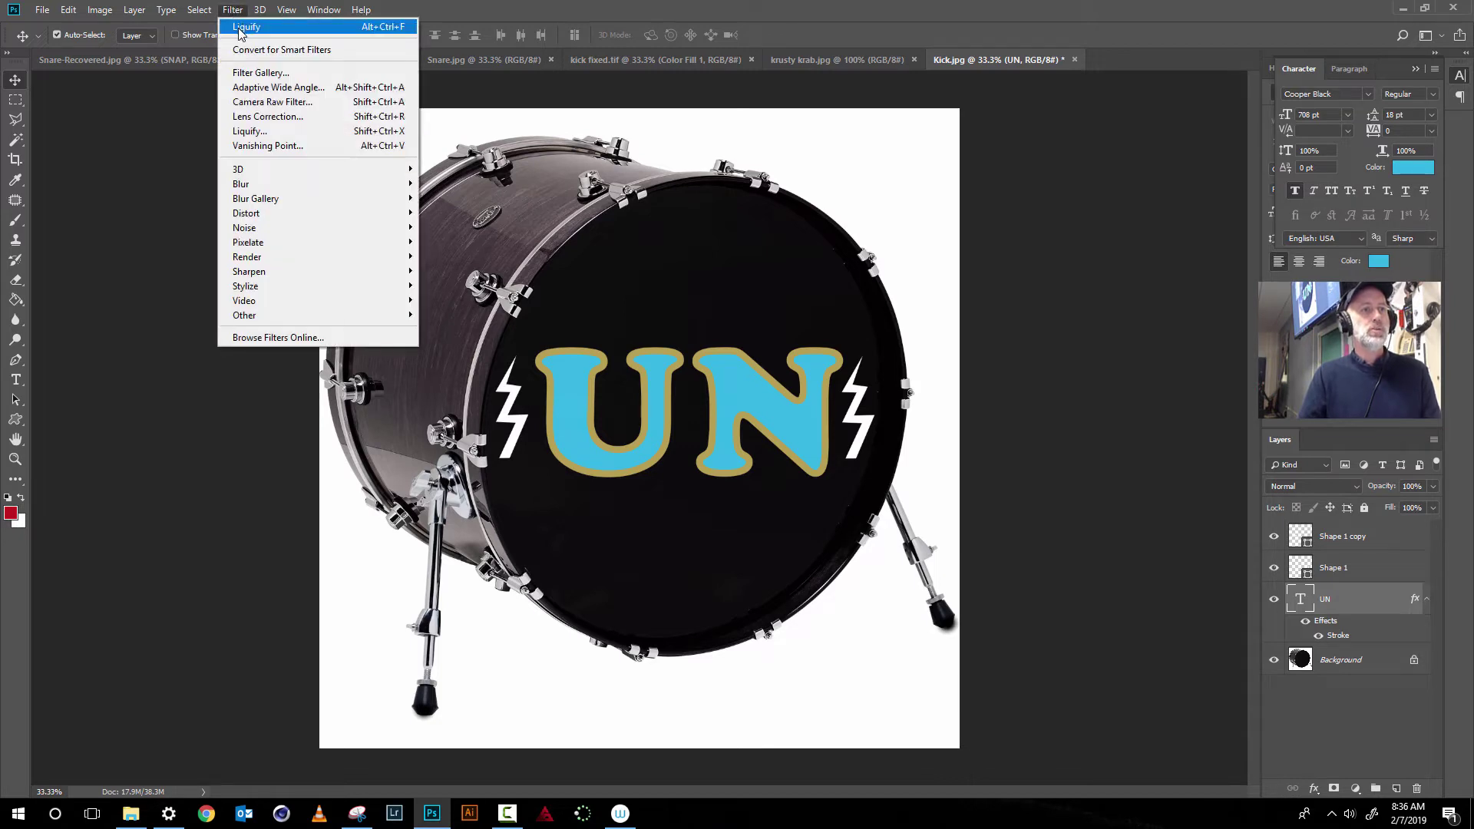
{"action": "left_click", "coordinate": [240, 29]}
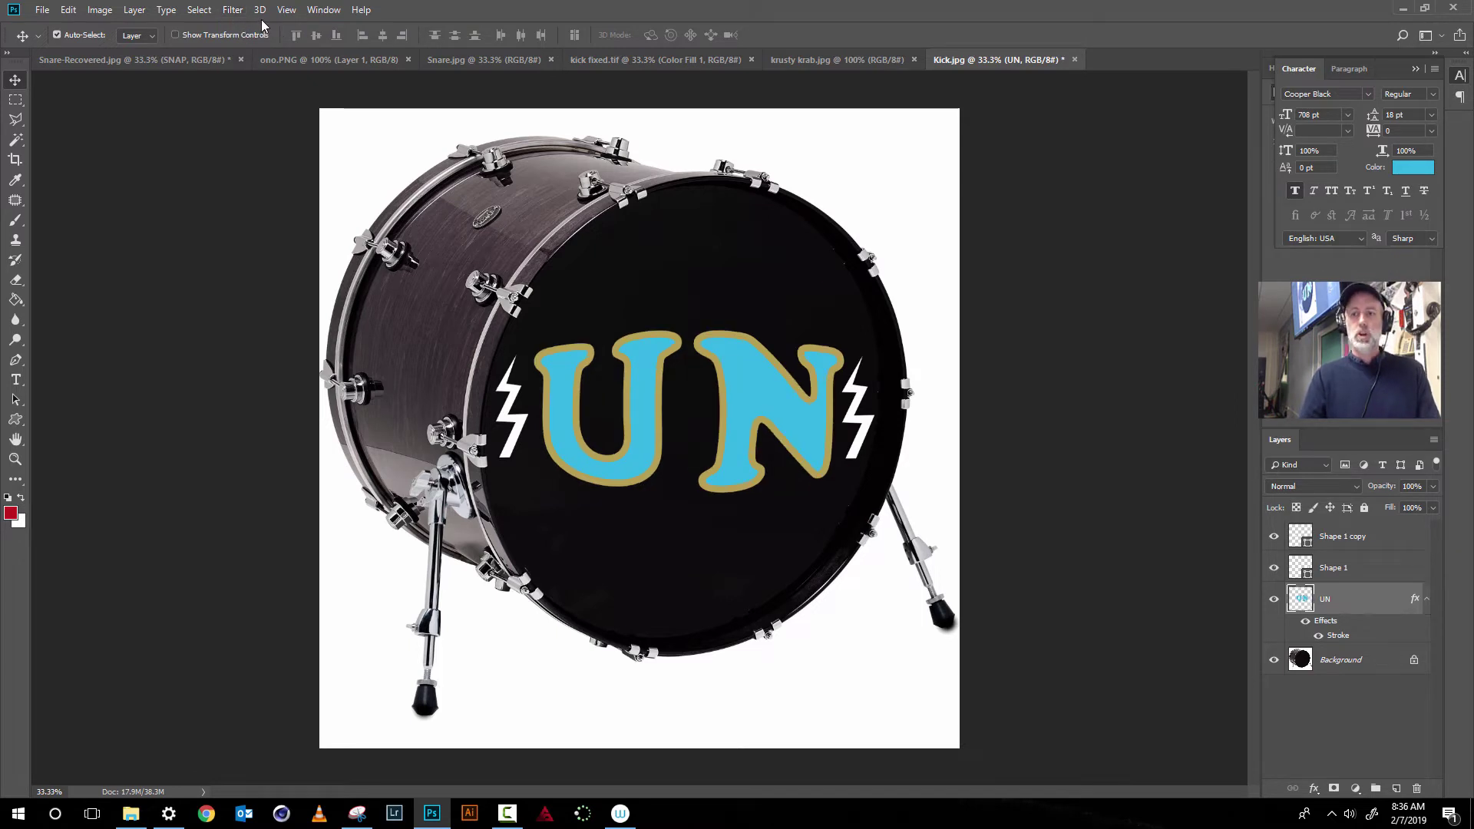
{"action": "key", "text": "ctrl+z"}
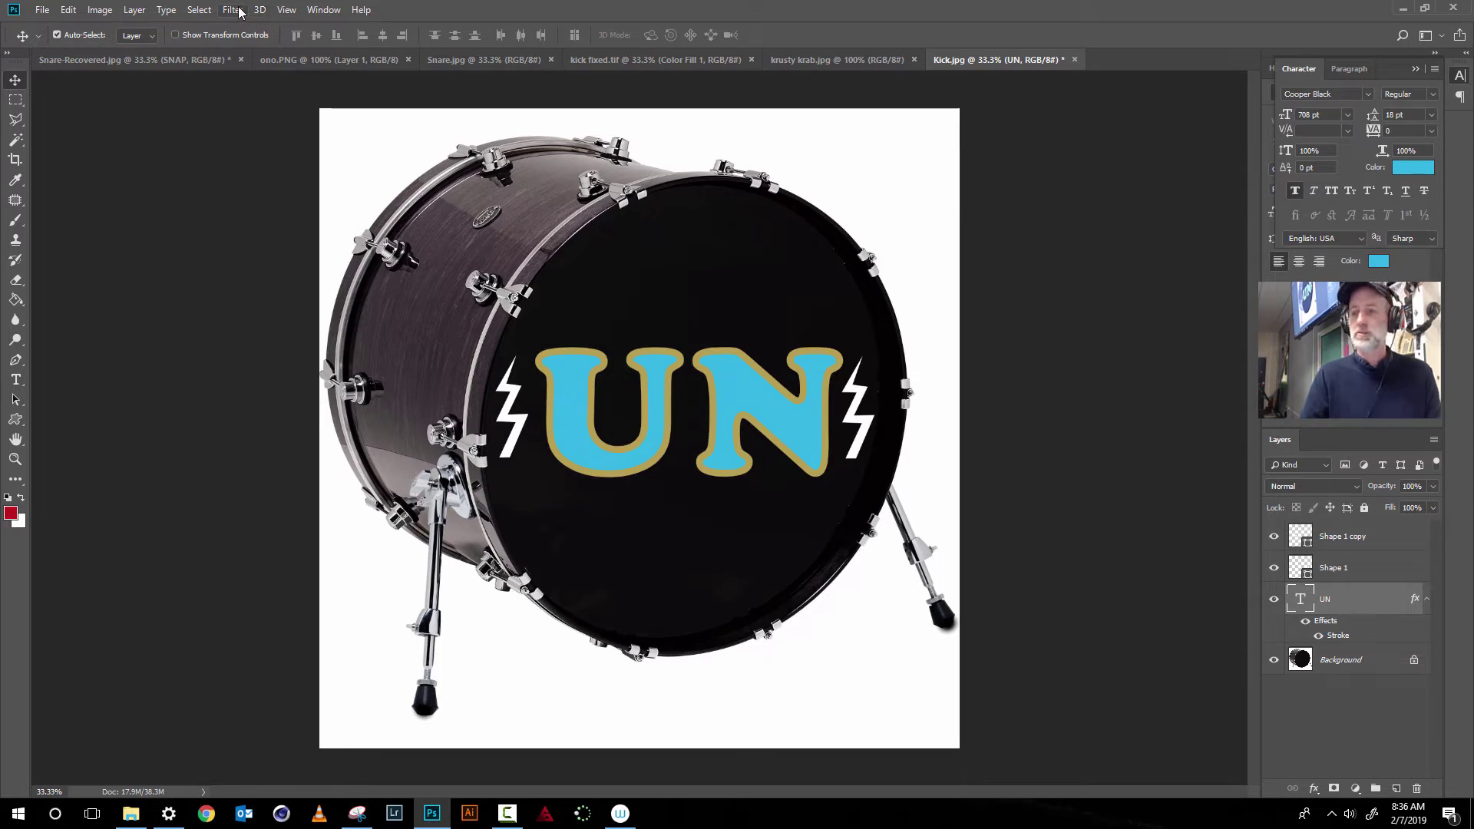
{"action": "left_click", "coordinate": [234, 11]}
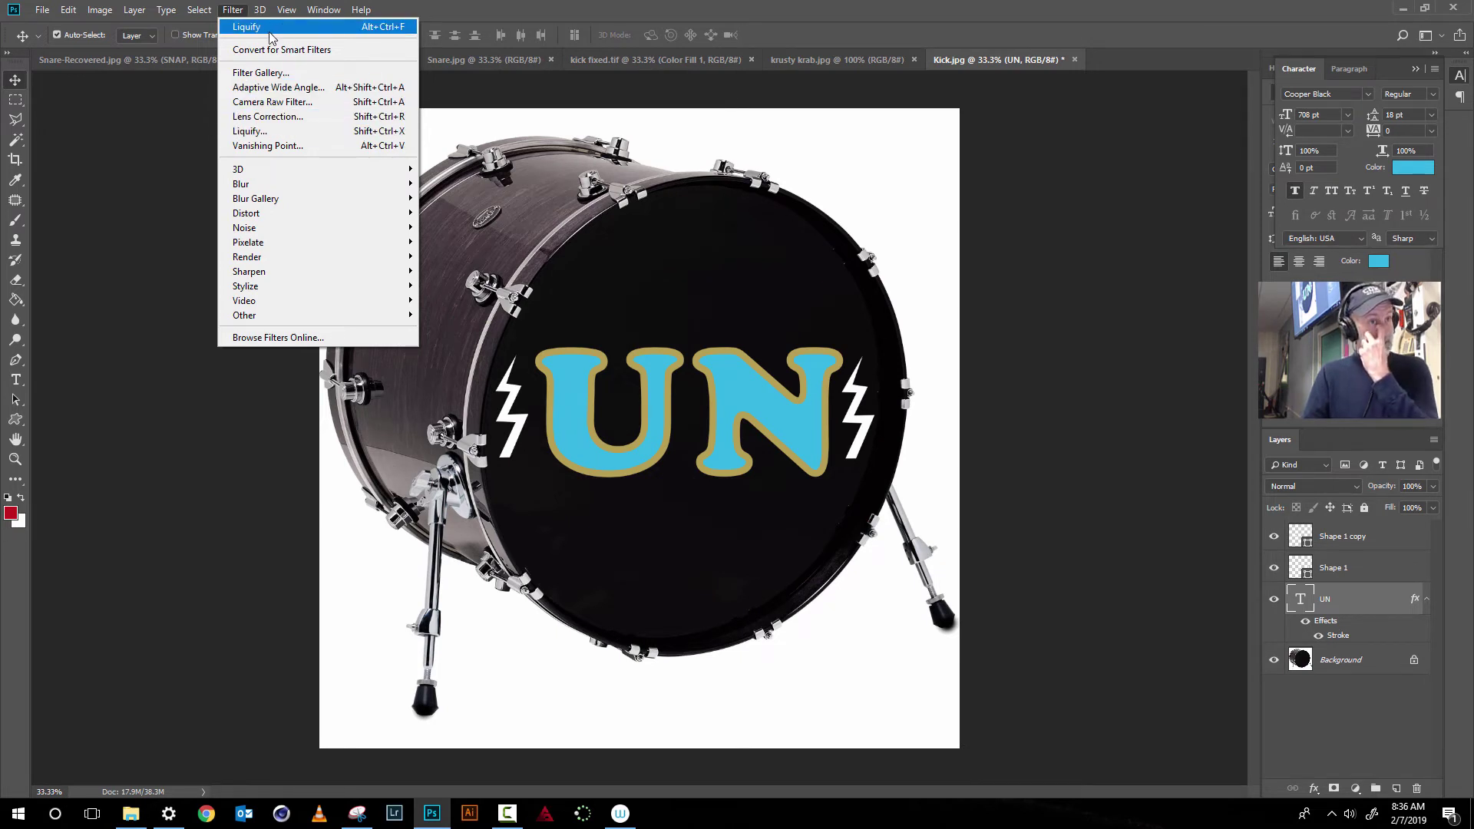
{"action": "left_click", "coordinate": [254, 135]}
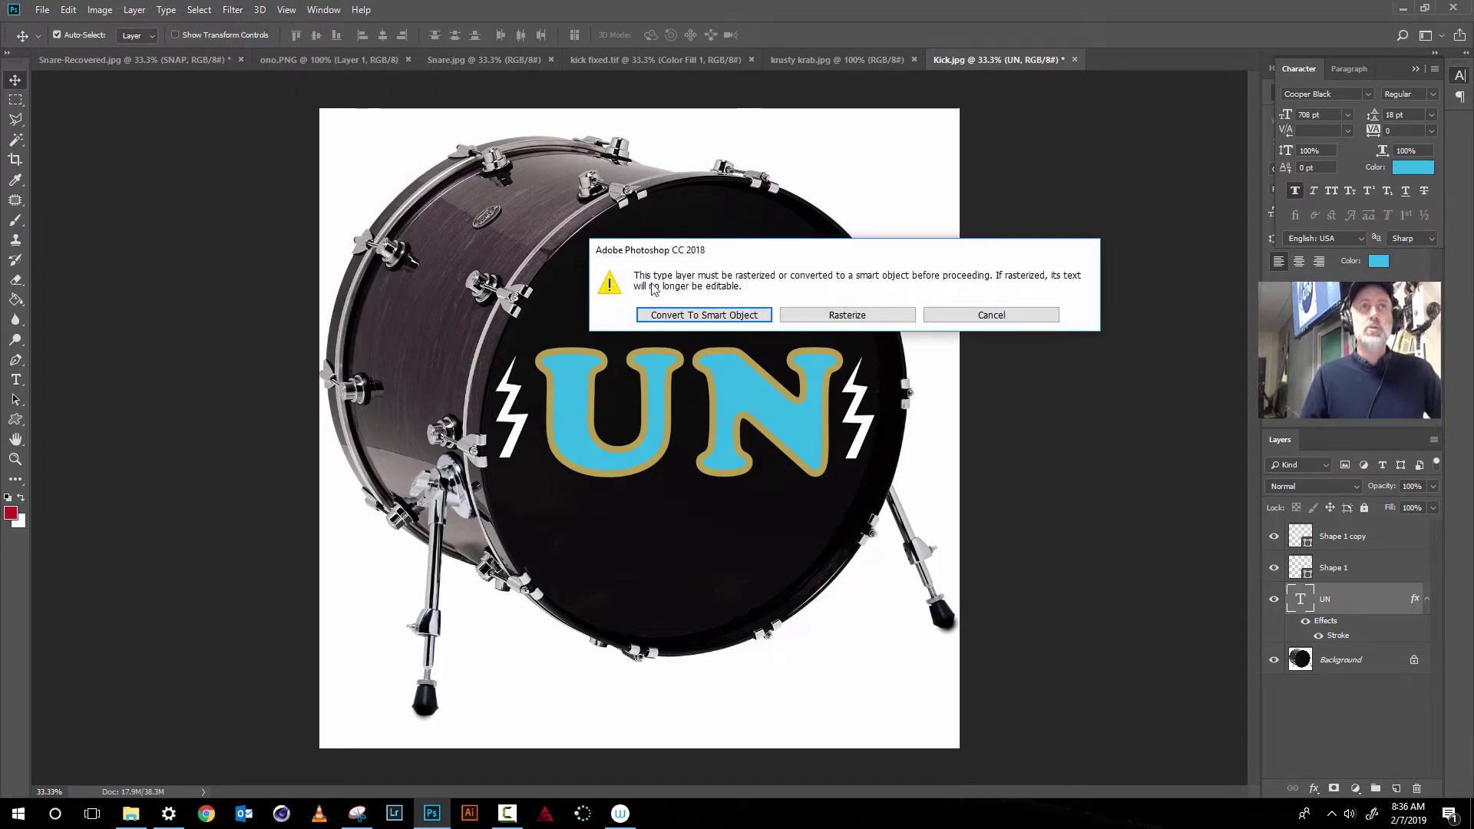
Rasterize the UN text and use Forward Warp (size 70, pressure 100) to spike the U's top corners
{"action": "left_click", "coordinate": [822, 321]}
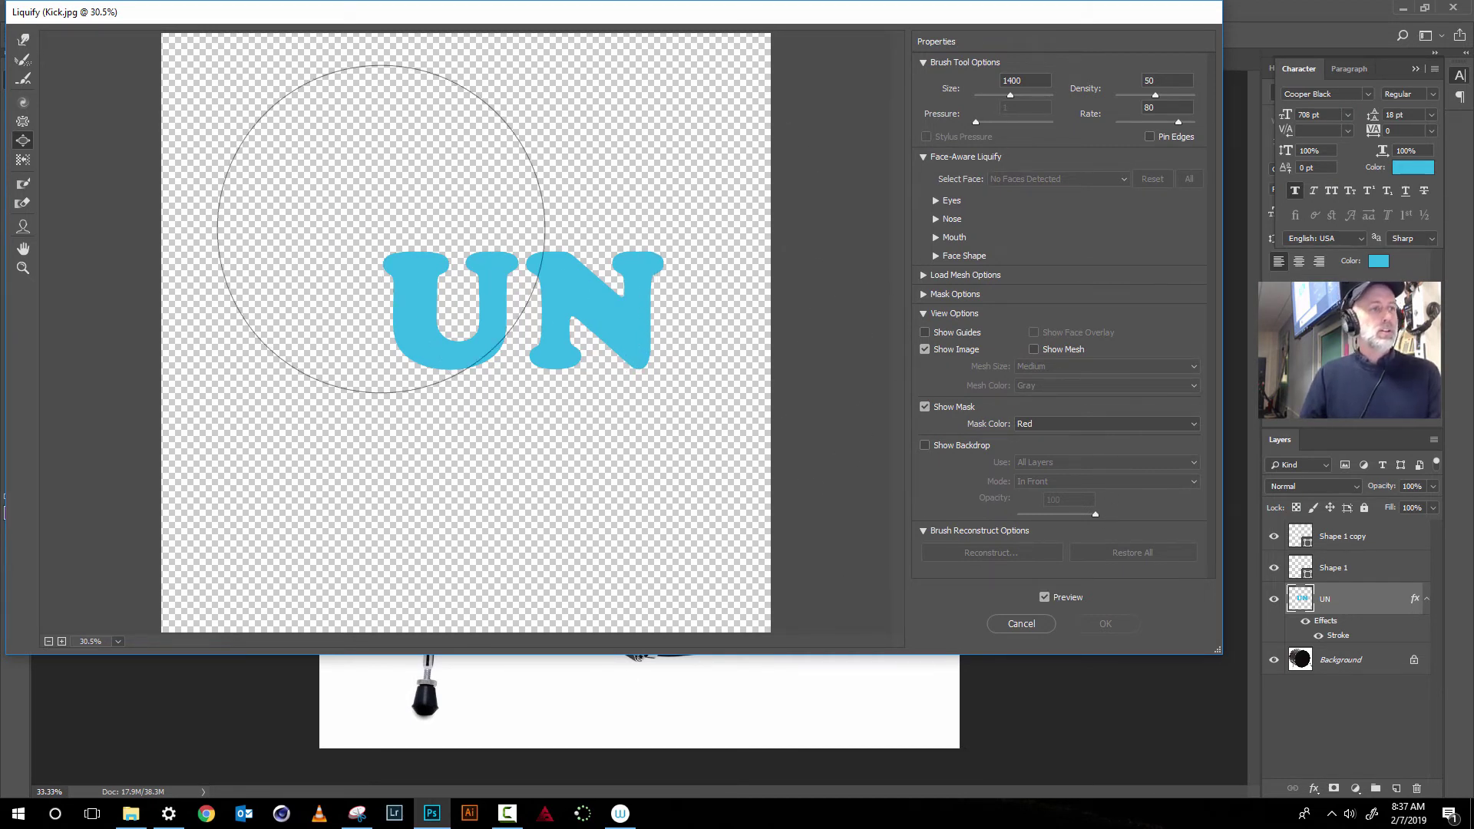
{"action": "left_click", "coordinate": [20, 41]}
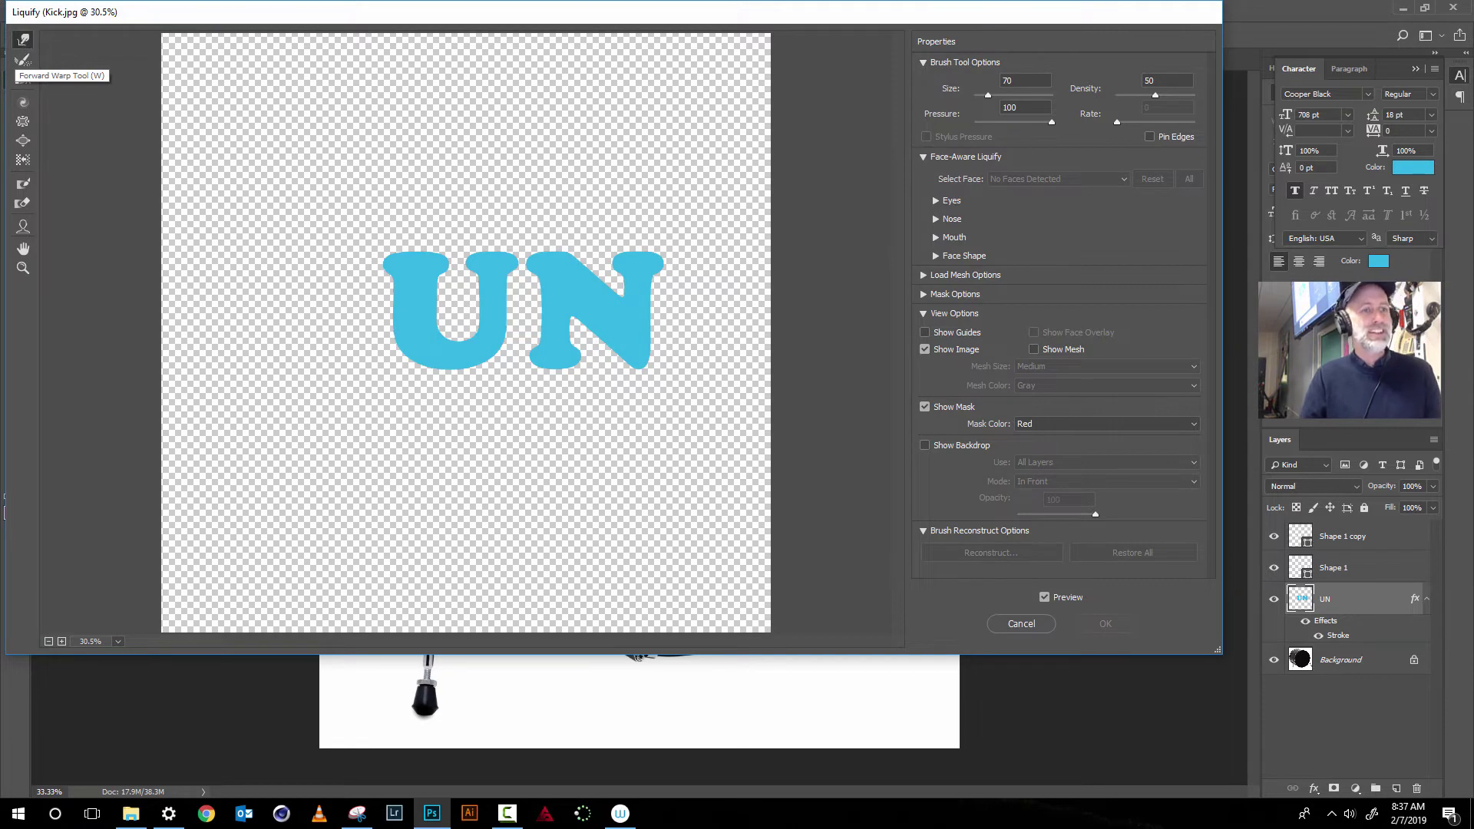
{"action": "mouse_move", "coordinate": [416, 262]}
{"action": "left_mouse_down"}
{"action": "mouse_move", "coordinate": [420, 223]}
{"action": "mouse_move", "coordinate": [465, 300]}
{"action": "mouse_move", "coordinate": [478, 291]}
{"action": "mouse_move", "coordinate": [469, 236]}
{"action": "mouse_move", "coordinate": [484, 228]}
{"action": "mouse_move", "coordinate": [501, 272]}
{"action": "mouse_move", "coordinate": [528, 289]}
{"action": "left_mouse_up"}
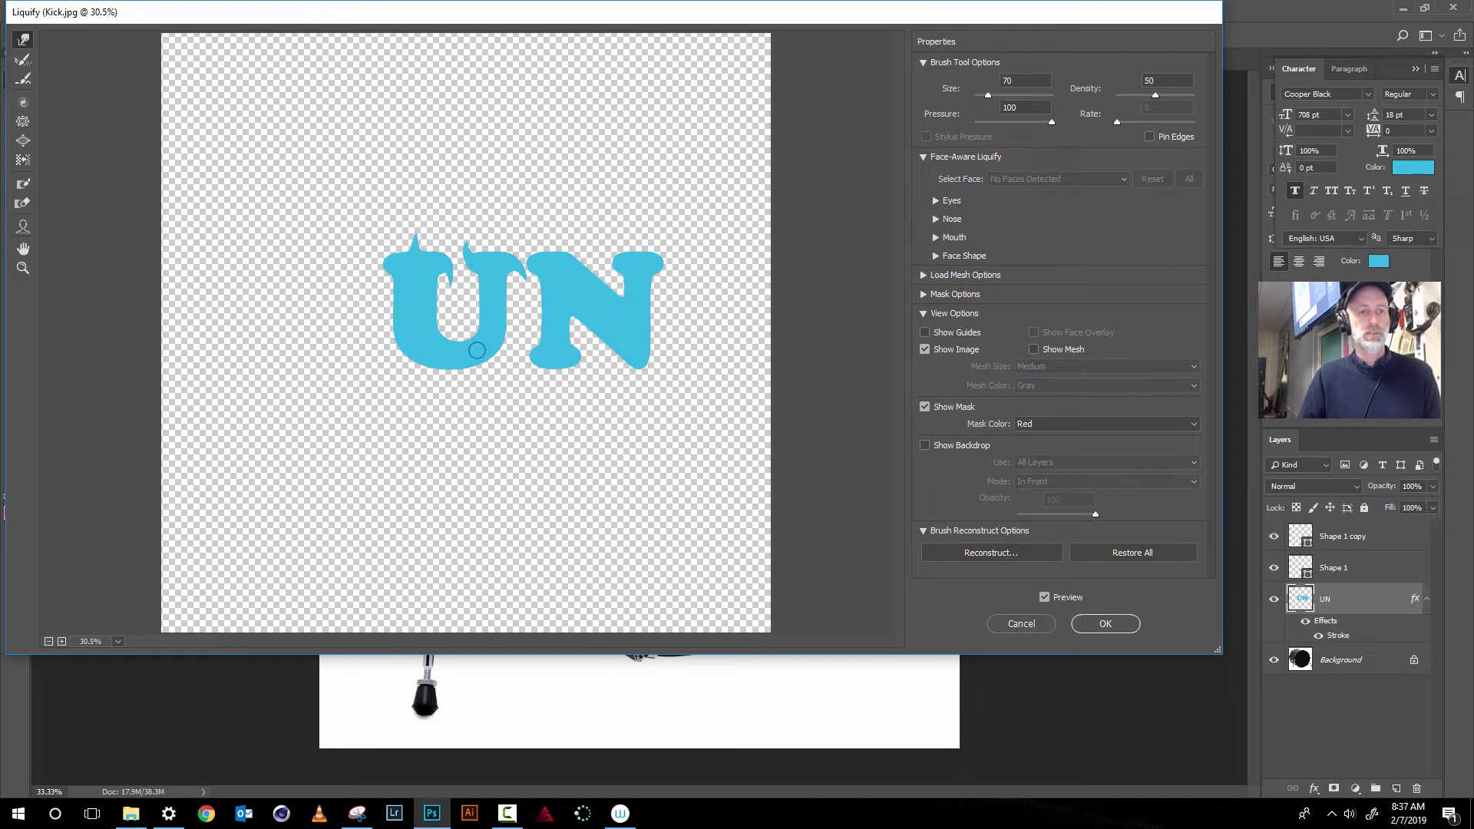
{"action": "left_click_drag", "start_coordinate": [392, 265], "coordinate": [370, 259]}
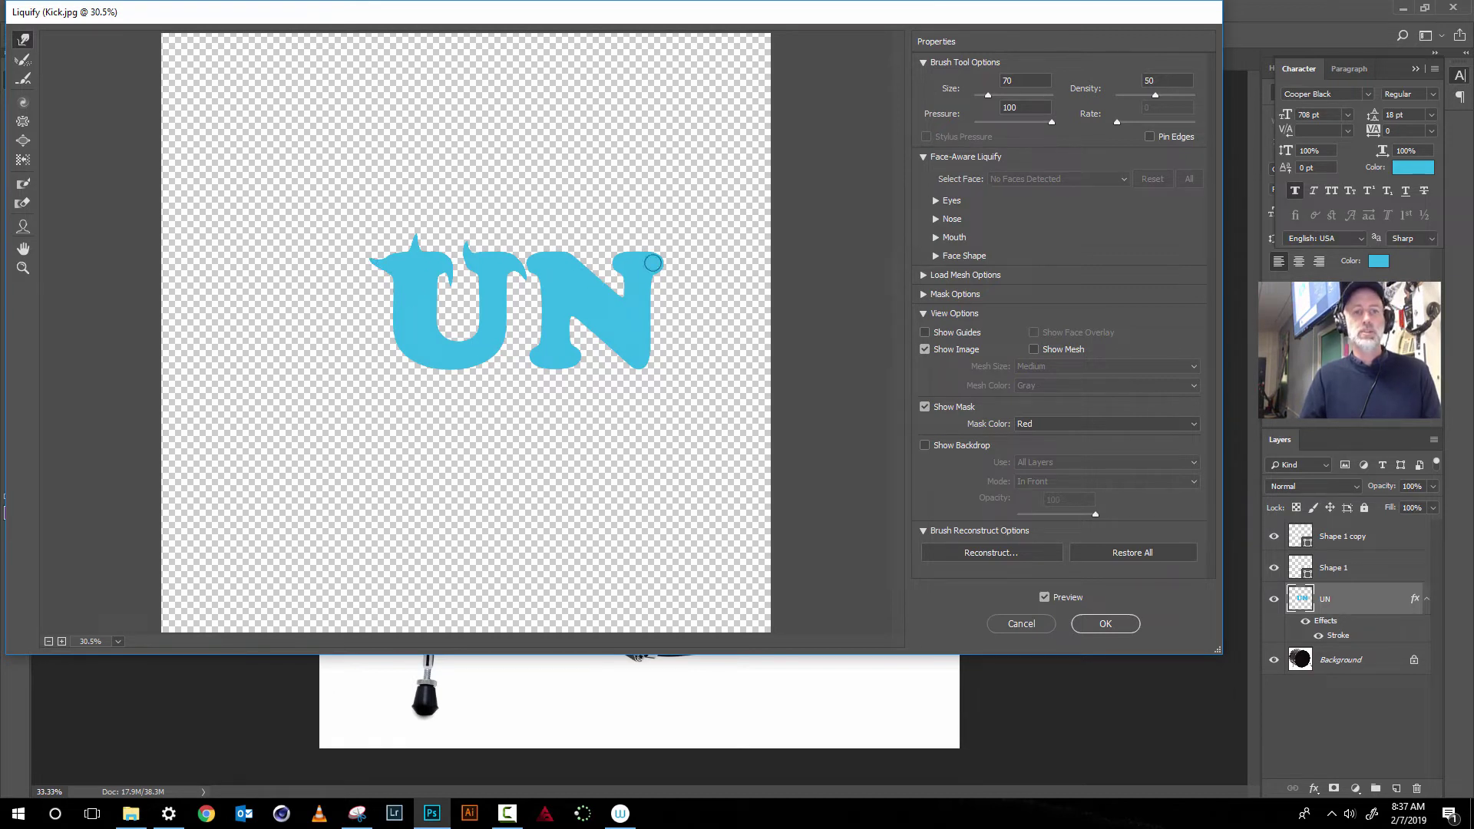
Warp the N's corners into hooked spikes, a tail and small horns on top
{"action": "left_click_drag", "start_coordinate": [653, 265], "coordinate": [676, 288]}
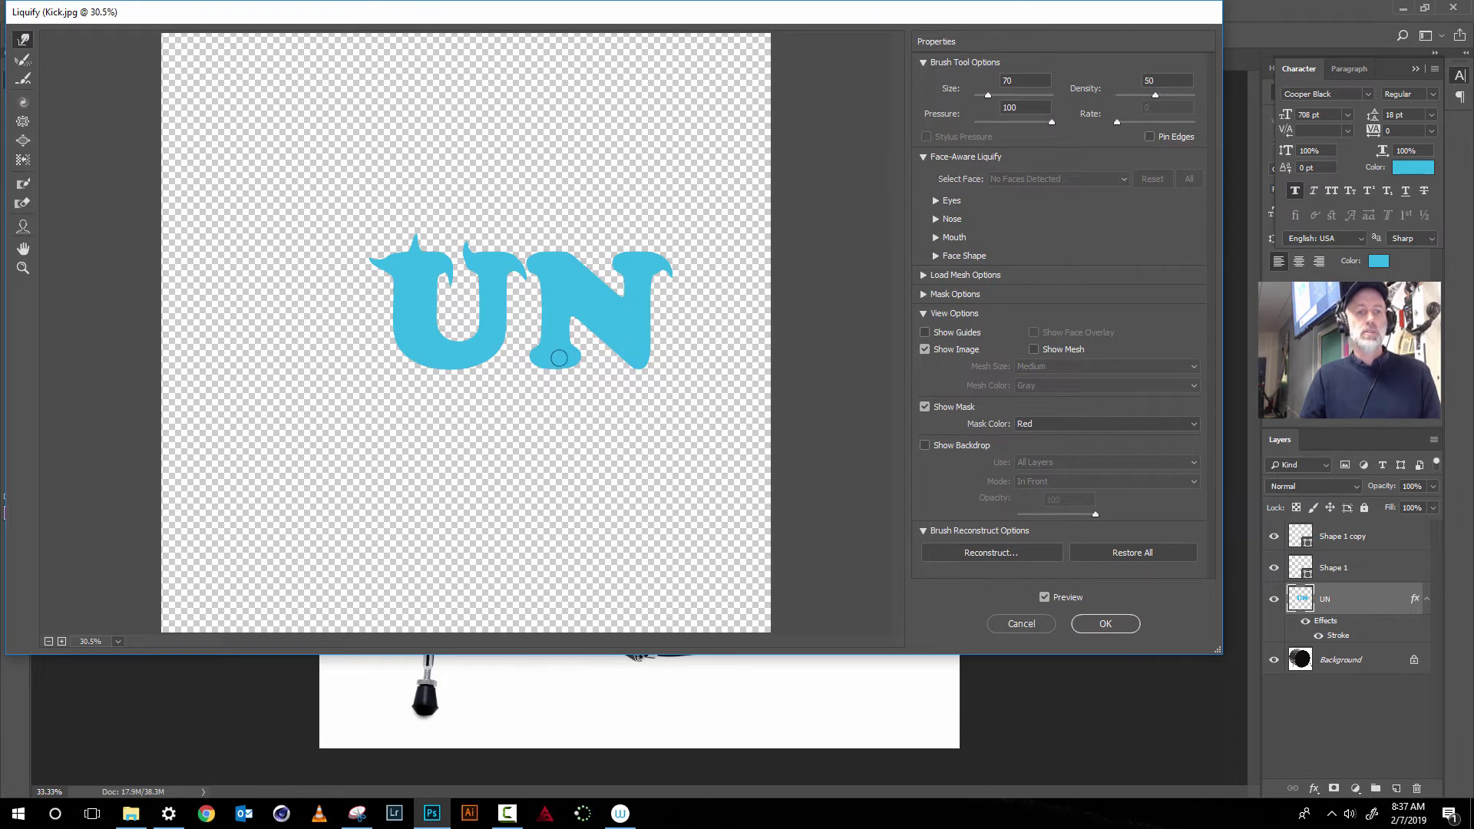
{"action": "left_click_drag", "start_coordinate": [539, 360], "coordinate": [507, 357]}
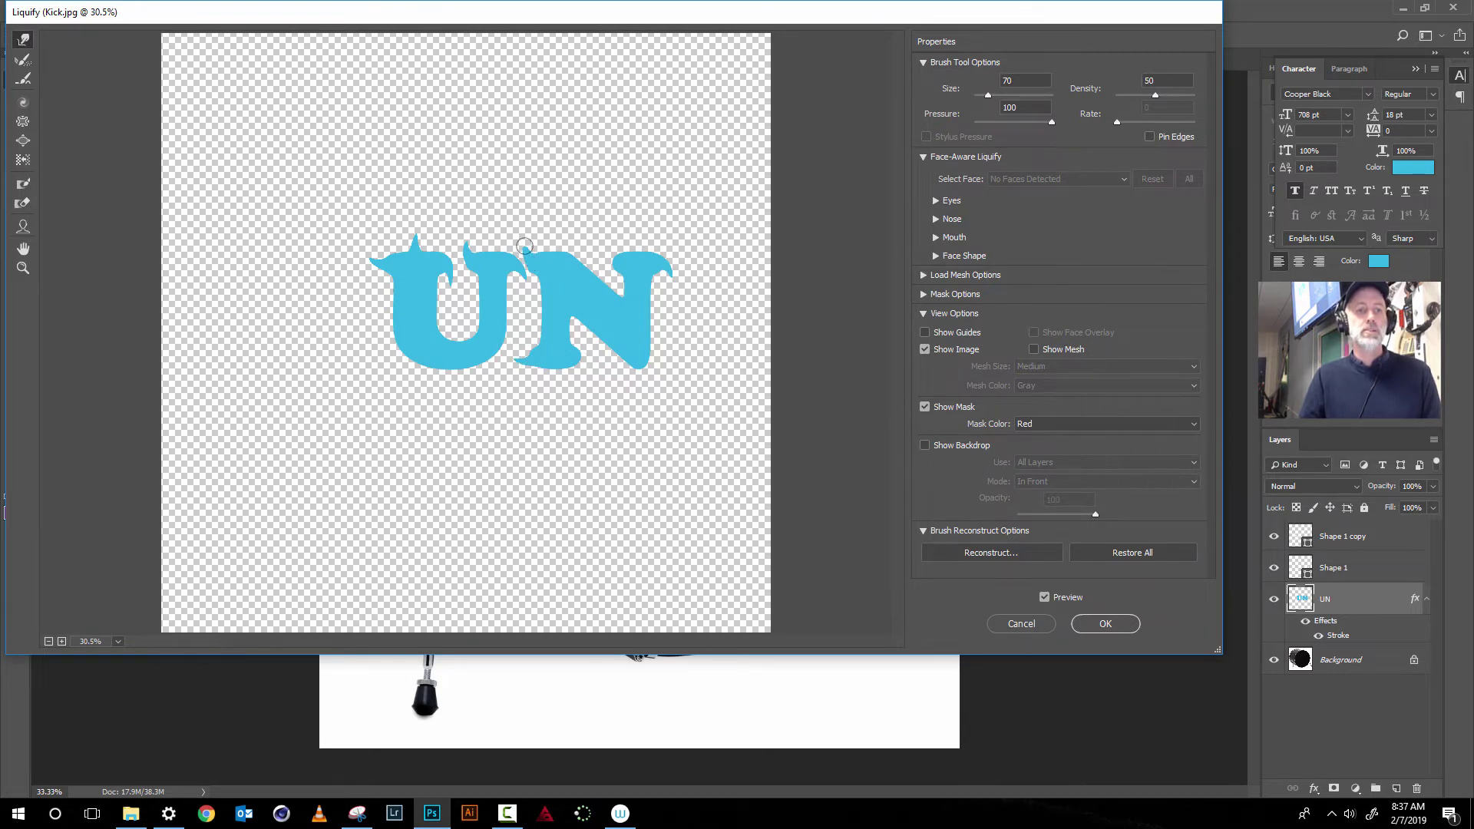
{"action": "left_click_drag", "start_coordinate": [525, 246], "coordinate": [537, 224]}
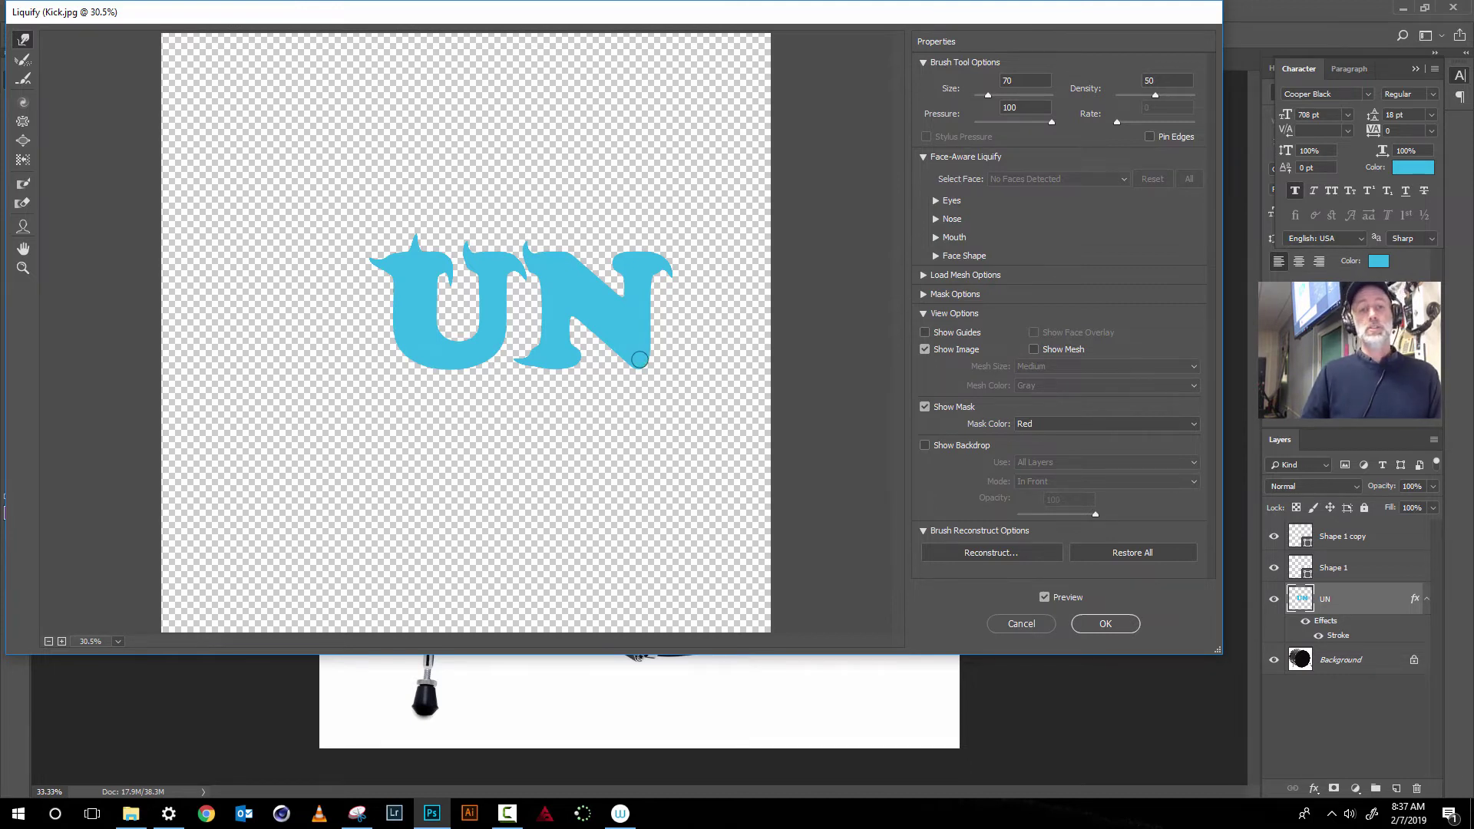
{"action": "left_click_drag", "start_coordinate": [637, 361], "coordinate": [672, 364]}
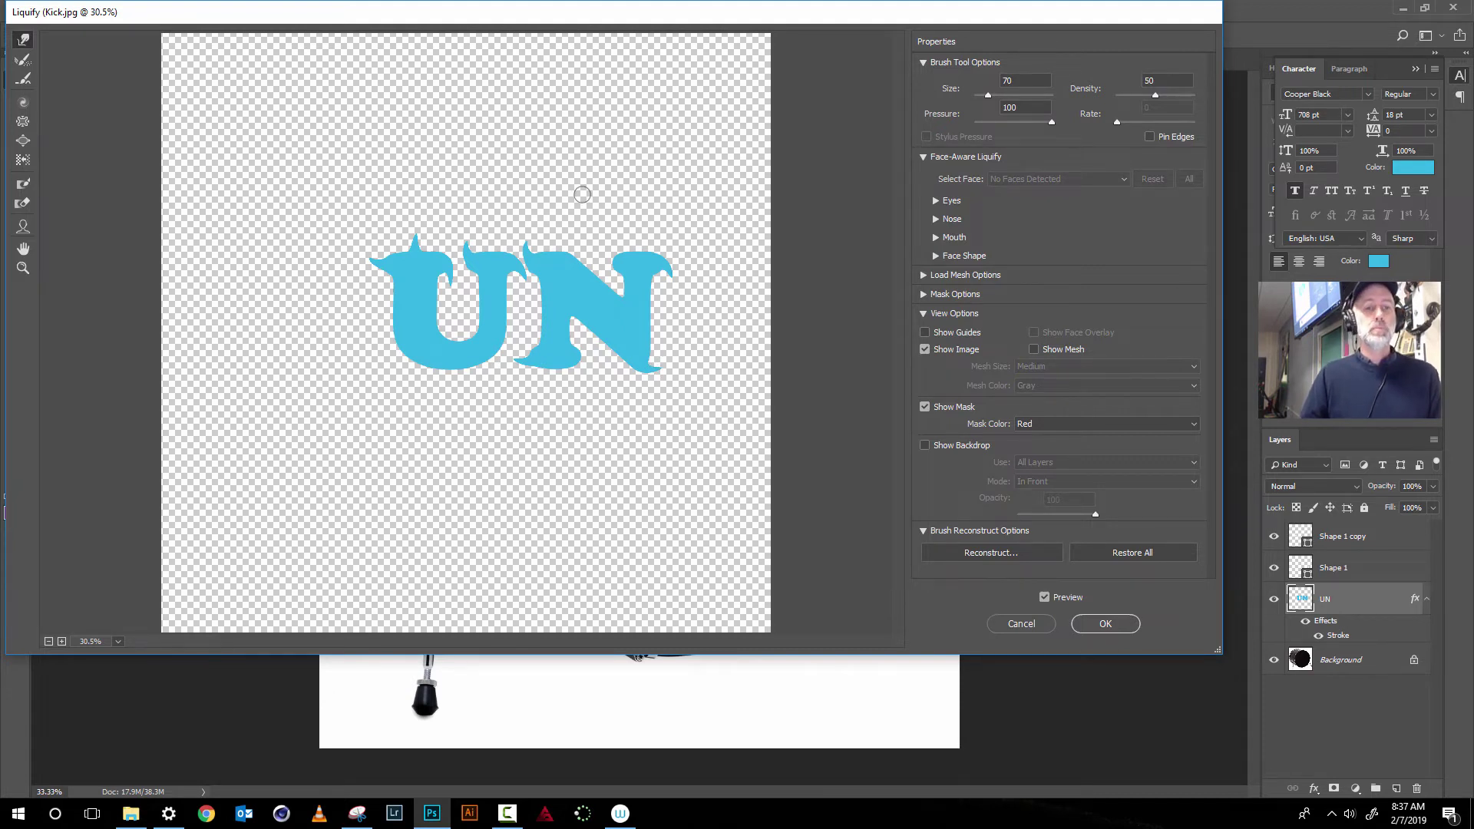
{"action": "mouse_move", "coordinate": [544, 256]}
{"action": "left_mouse_down"}
{"action": "mouse_move", "coordinate": [584, 228]}
{"action": "mouse_move", "coordinate": [580, 266]}
{"action": "mouse_move", "coordinate": [608, 233]}
{"action": "mouse_move", "coordinate": [587, 275]}
{"action": "mouse_move", "coordinate": [611, 248]}
{"action": "mouse_move", "coordinate": [622, 278]}
{"action": "left_mouse_up"}
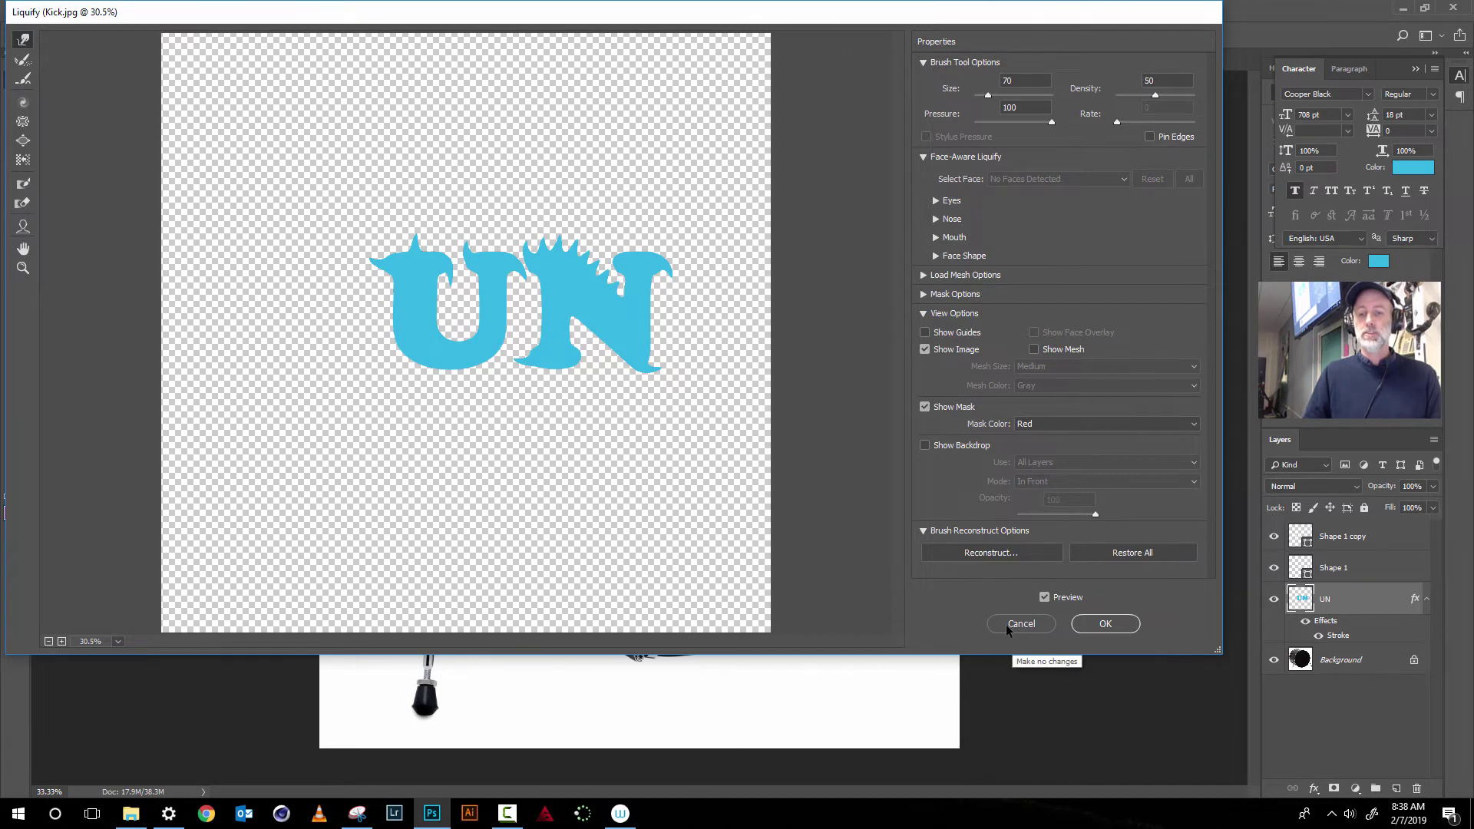
{"action": "key", "text": "alt"}
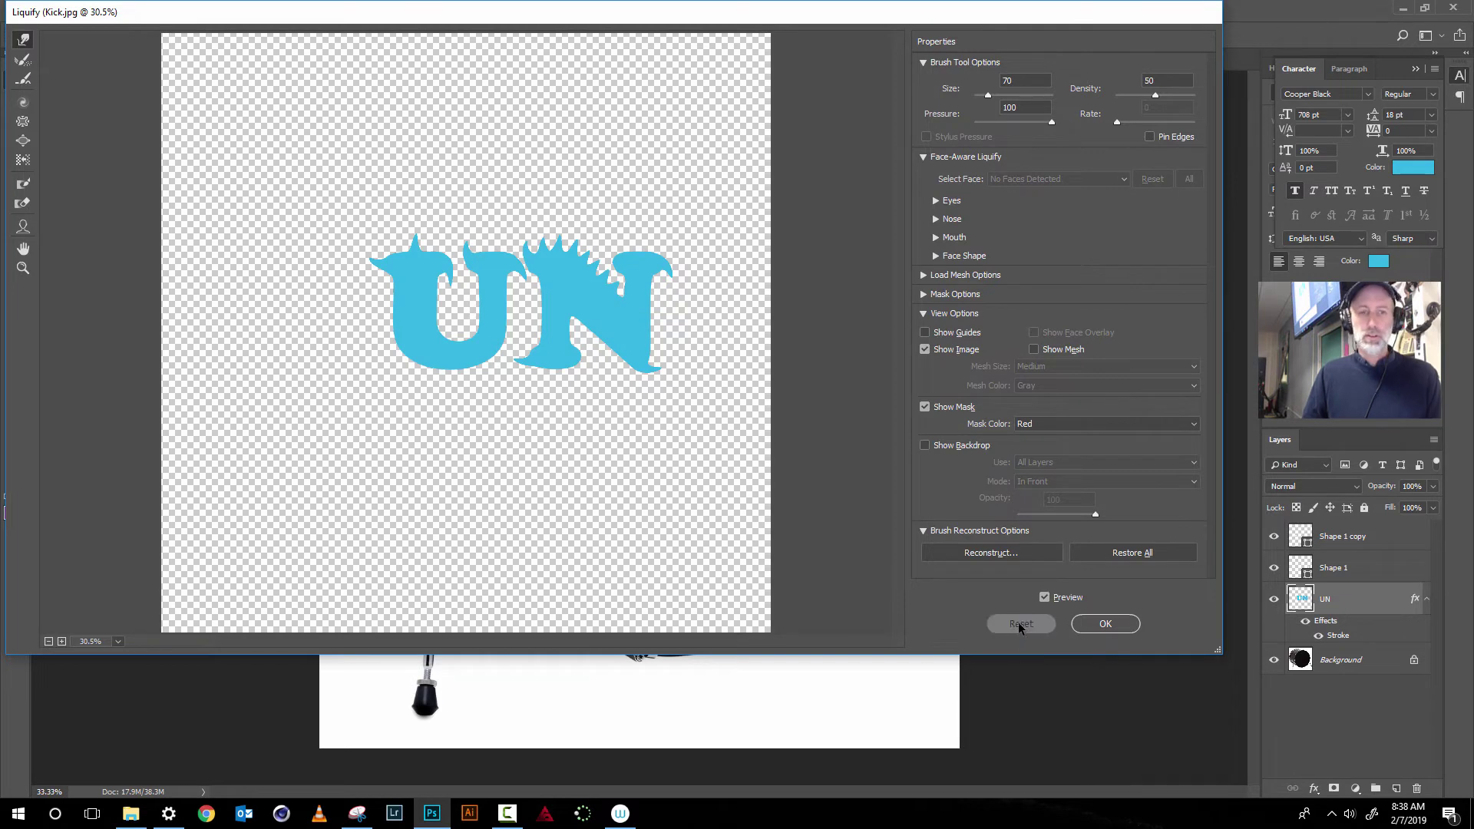
{"action": "key", "text": "b"}
{"action": "key", "text": "alt"}
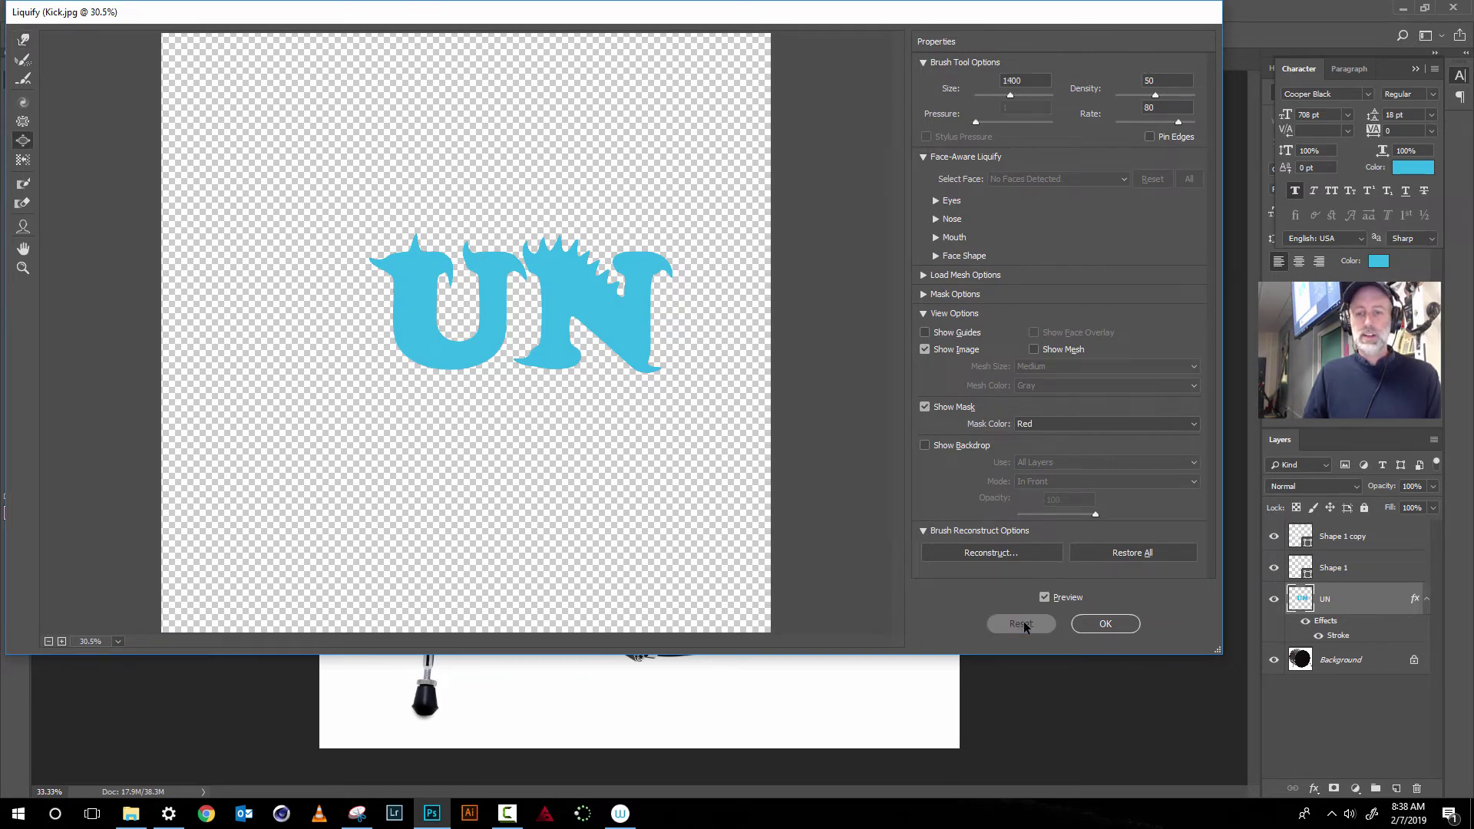
Cancel the earlier Liquify session, reopen Liquify and rasterize the UN text
{"action": "left_click", "coordinate": [1022, 624]}
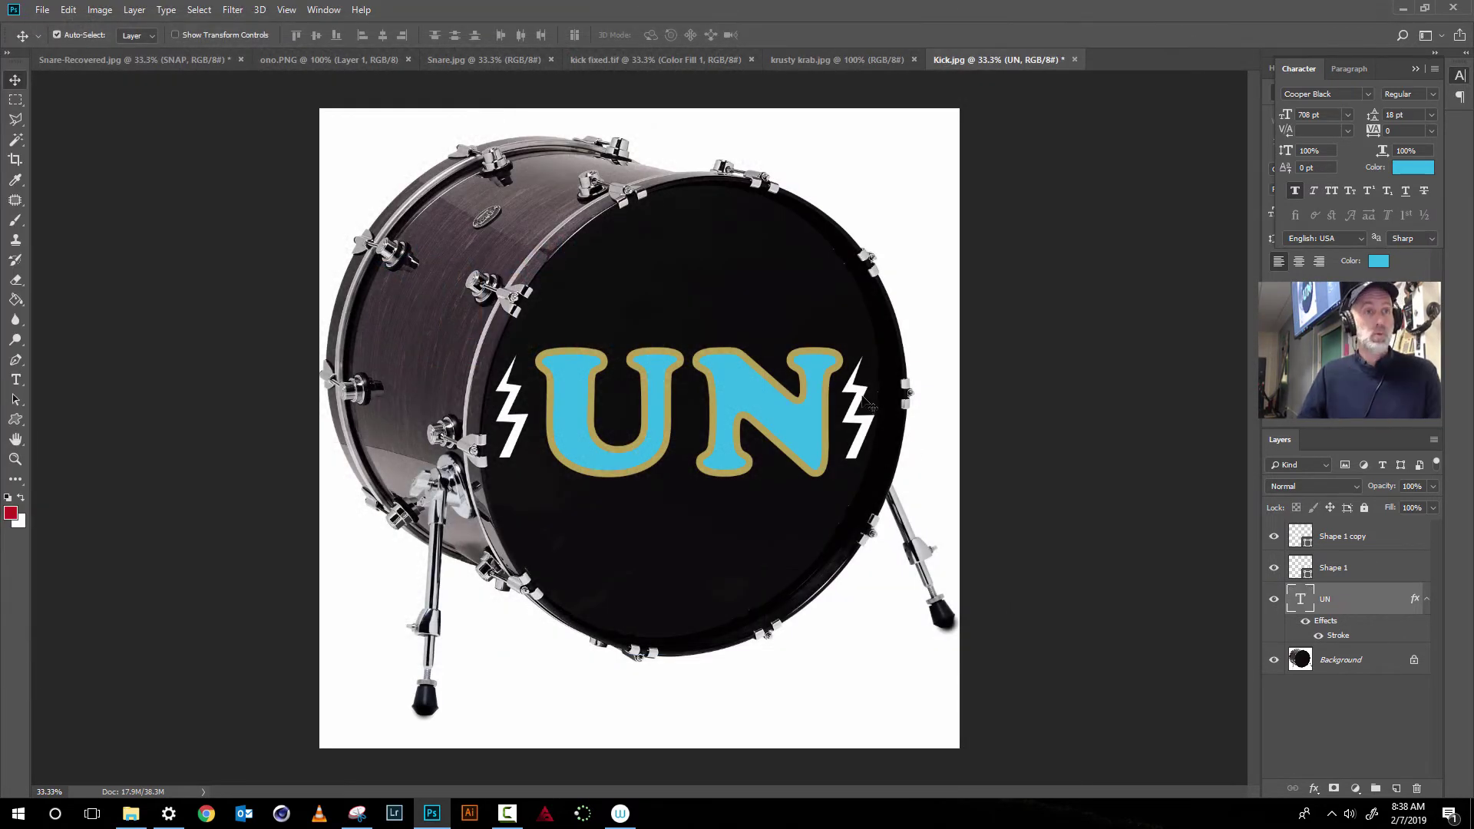
{"action": "left_click", "coordinate": [233, 10]}
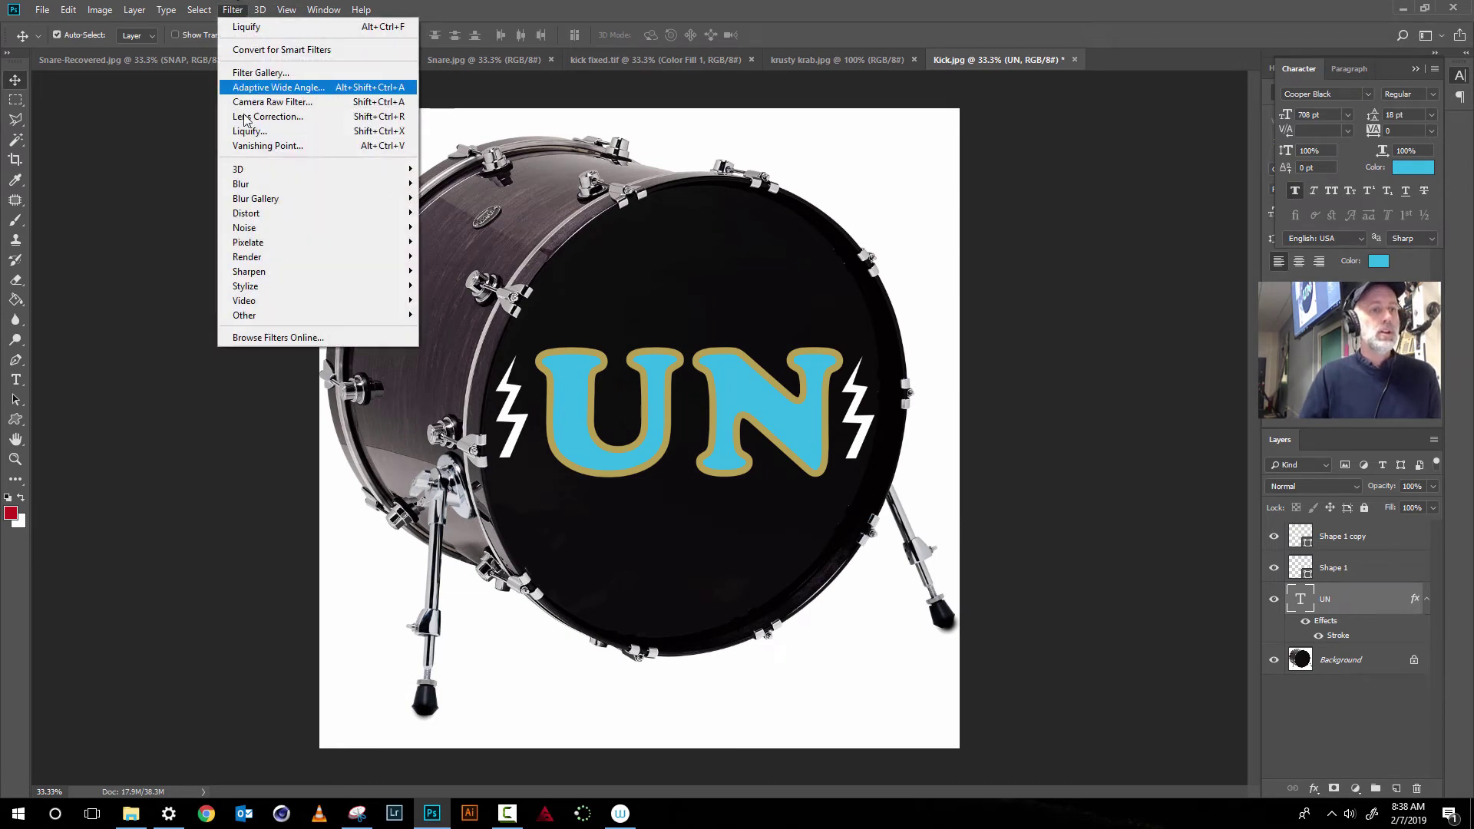
{"action": "left_click", "coordinate": [281, 132]}
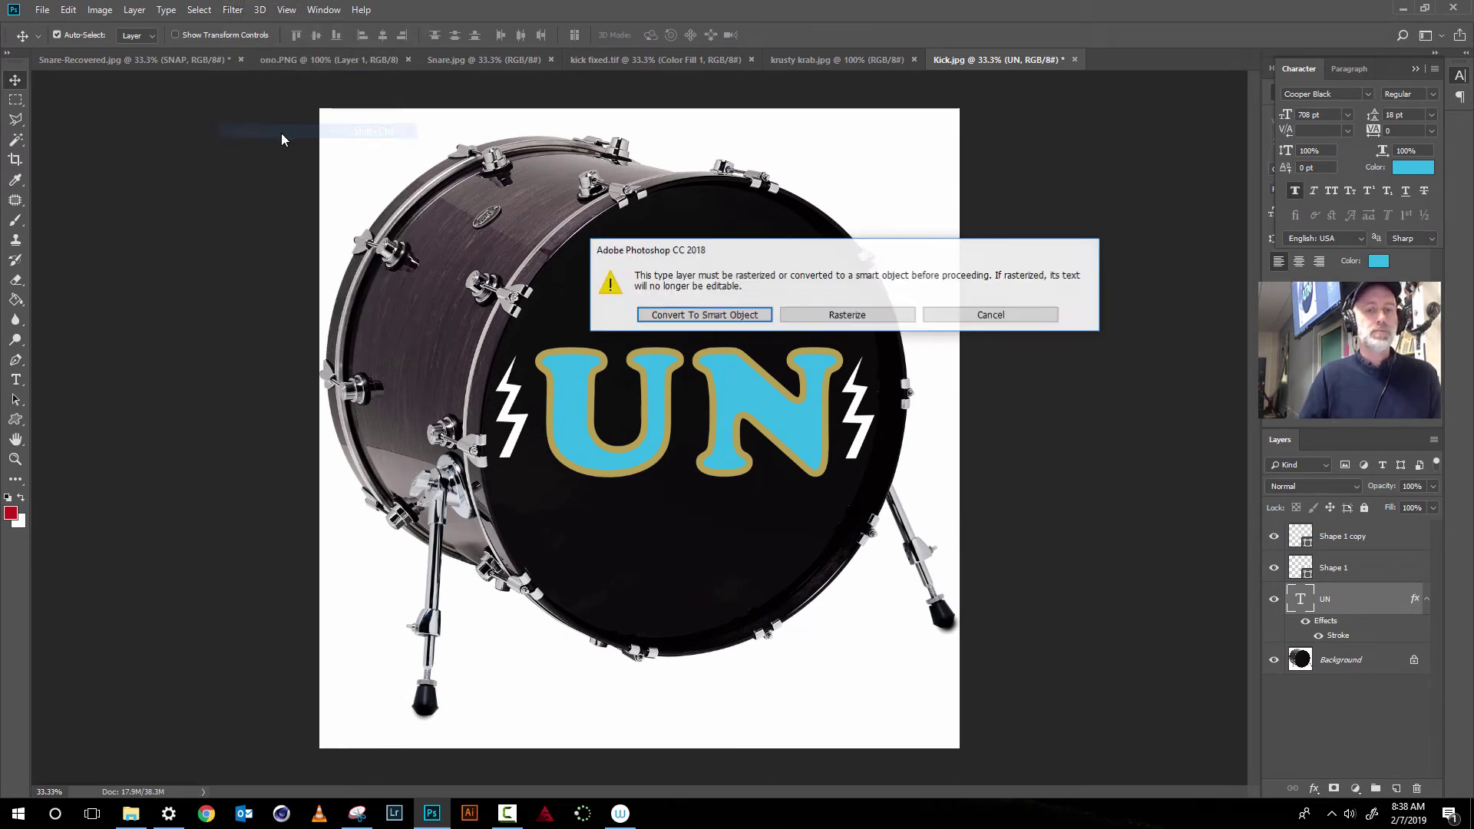
{"action": "left_click", "coordinate": [810, 316]}
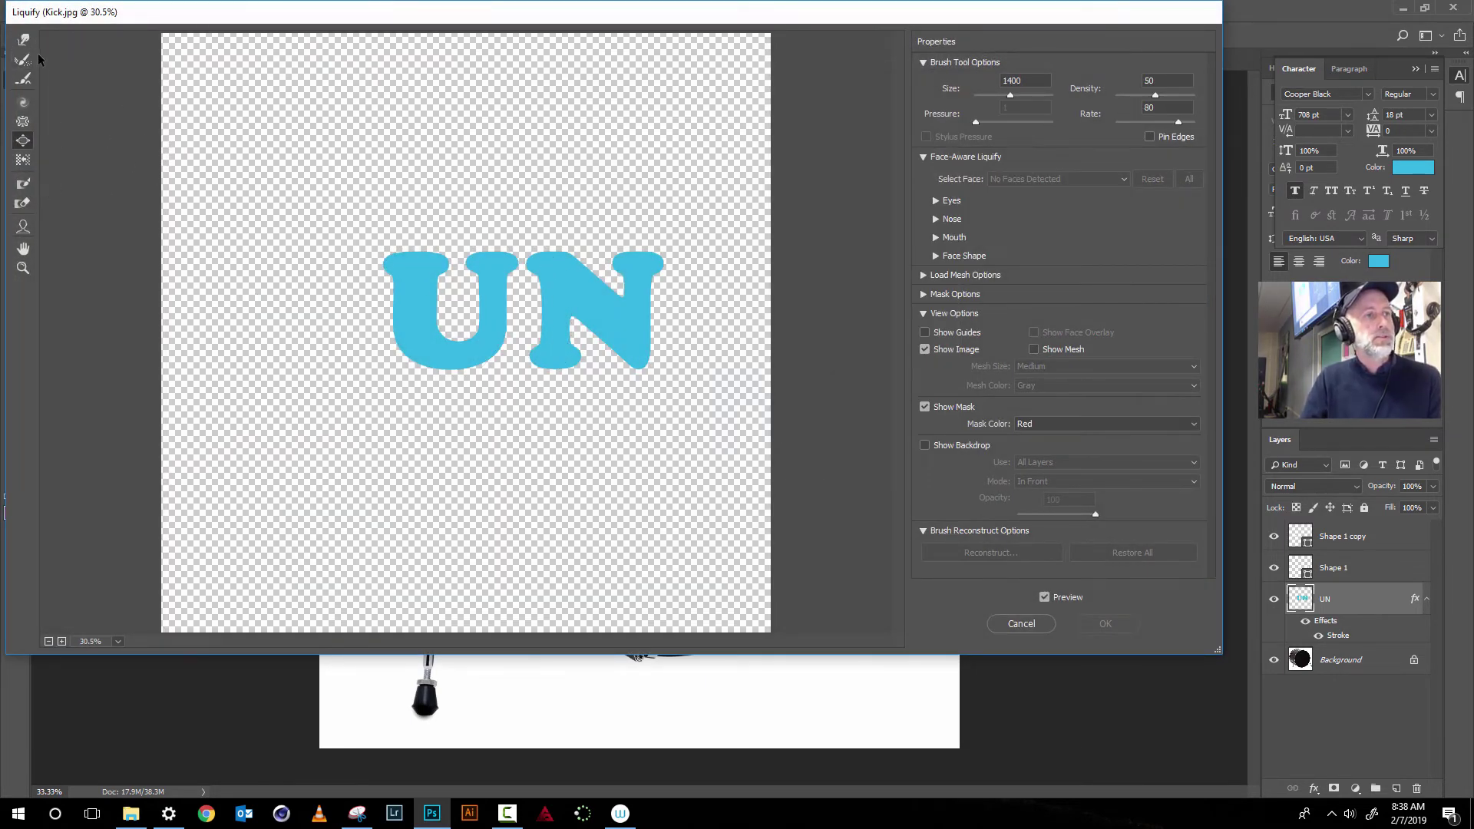
Try Forward Warp on the U at brush size 700, then restore its original shape
{"action": "left_click", "coordinate": [23, 39]}
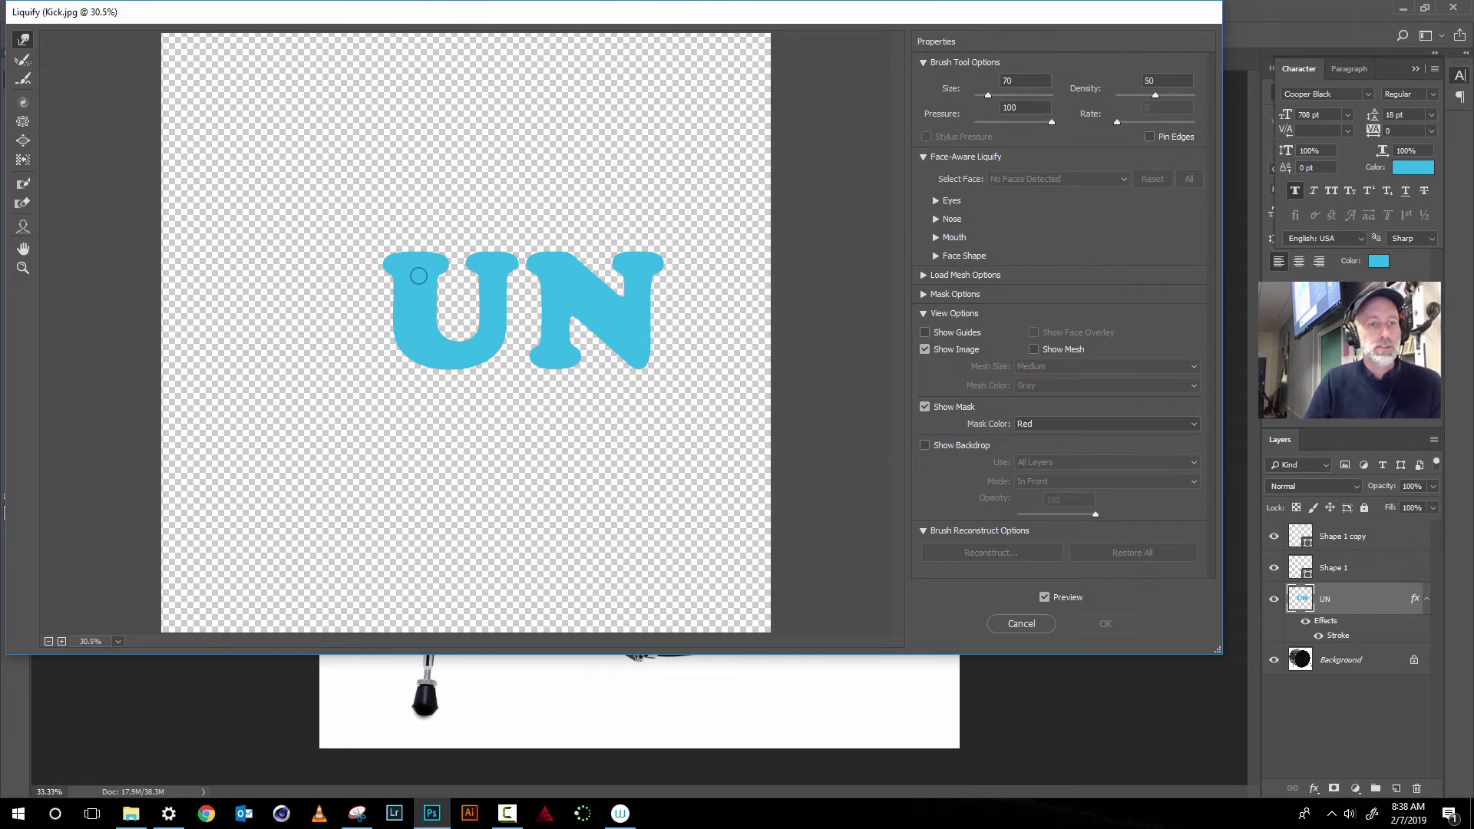
{"action": "left_click_drag", "start_coordinate": [420, 262], "coordinate": [442, 230]}
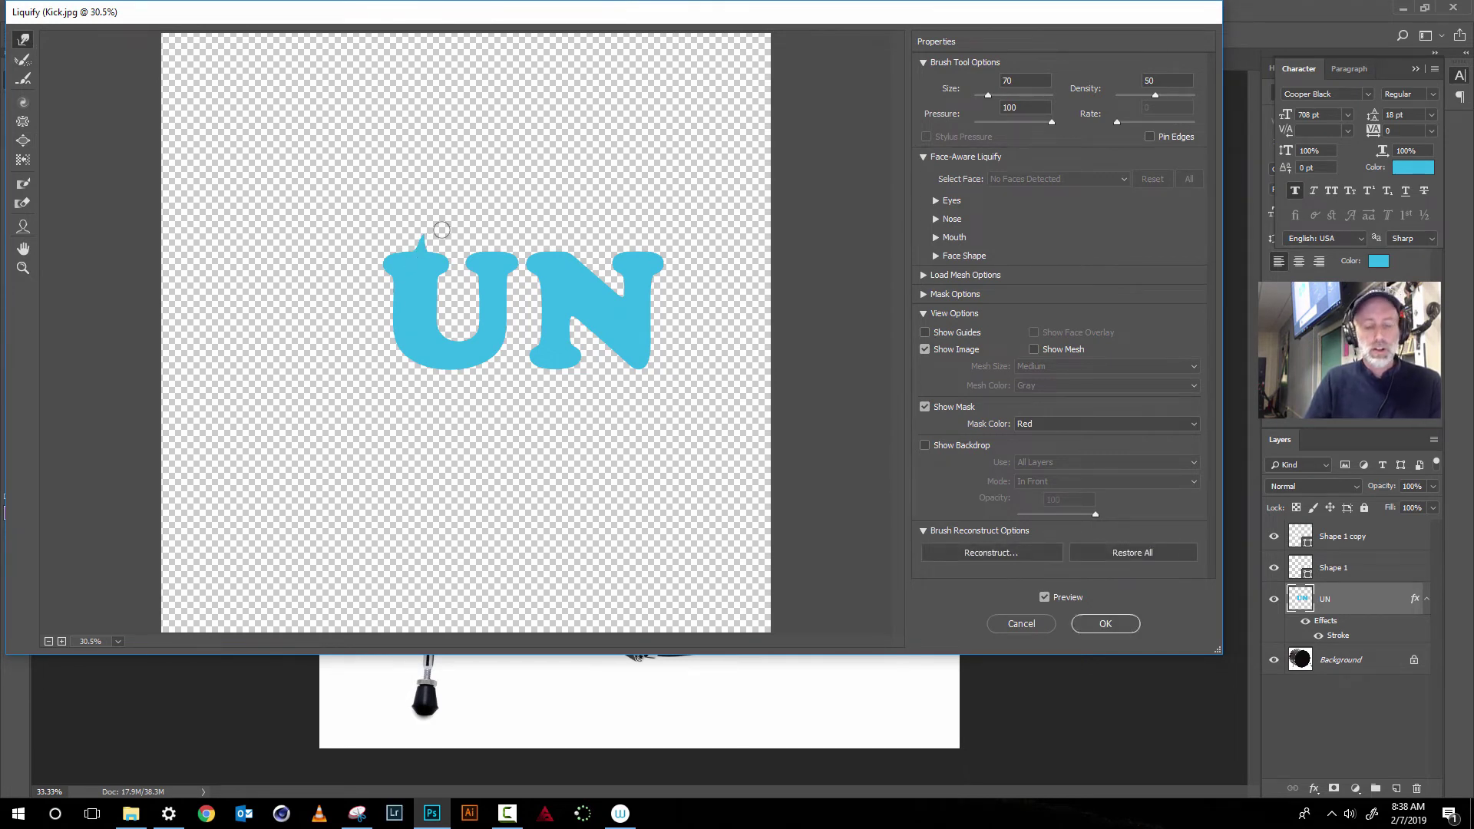
{"action": "key", "text": "ctrl+z"}
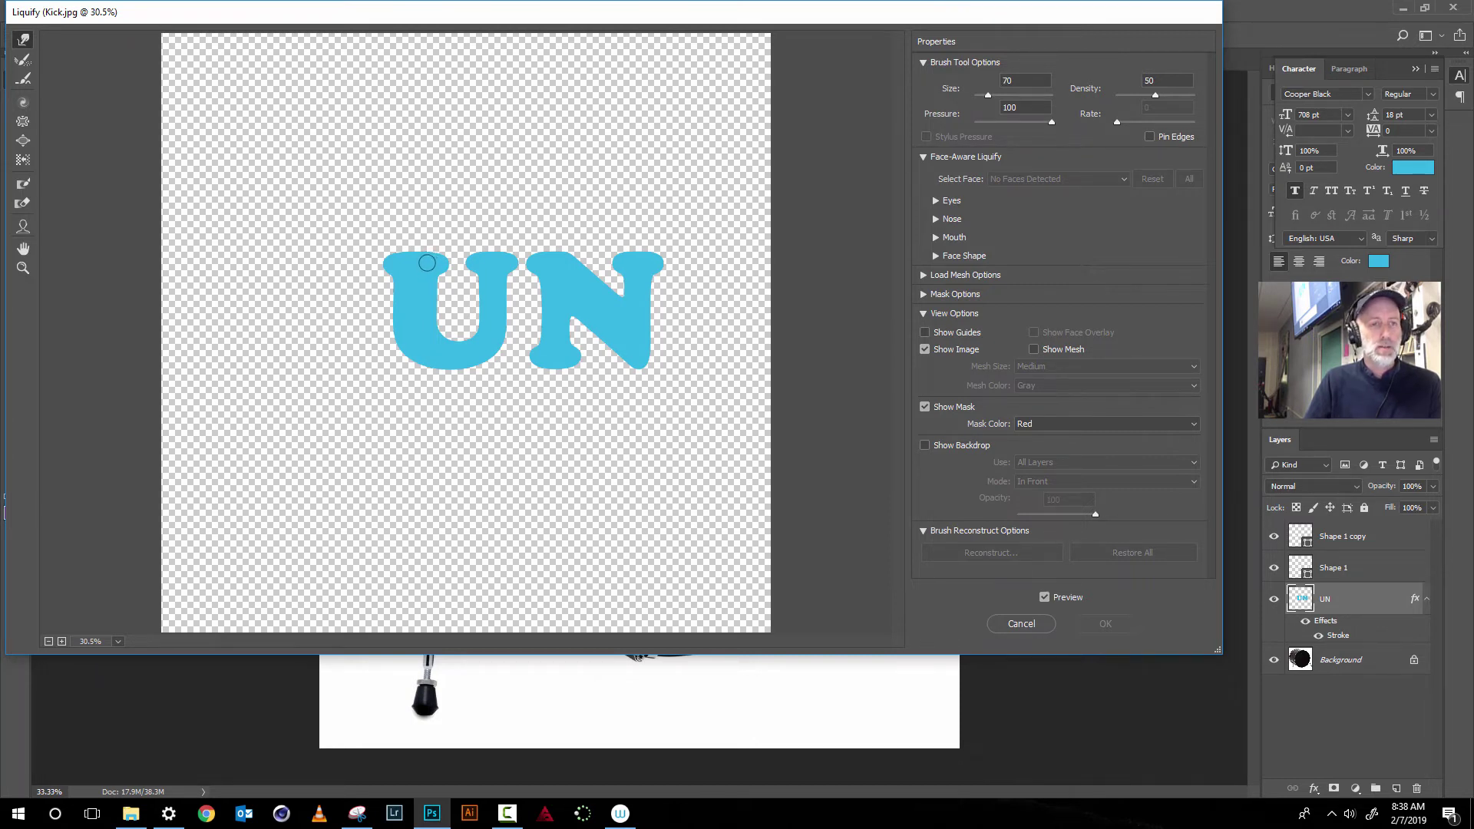
{"action": "key", "text": "bracketright"}
{"action": "key", "text": "bracketright"}
{"action": "key", "text": "bracketright"}
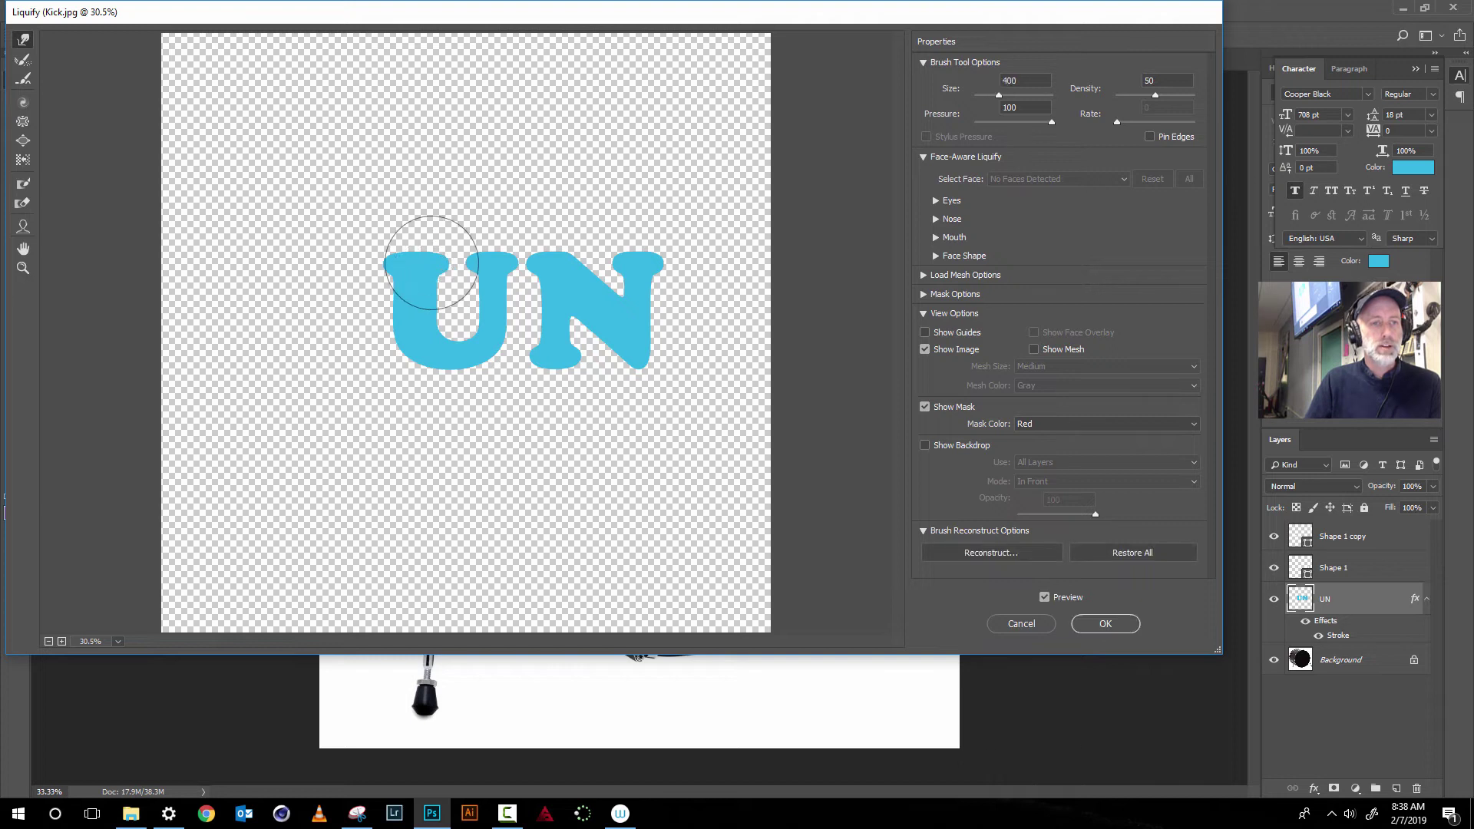
{"action": "left_click", "coordinate": [431, 263]}
{"action": "key", "text": "bracketright"}
{"action": "key", "text": "bracketright"}
{"action": "key", "text": "bracketright"}
{"action": "key", "text": "bracketright"}
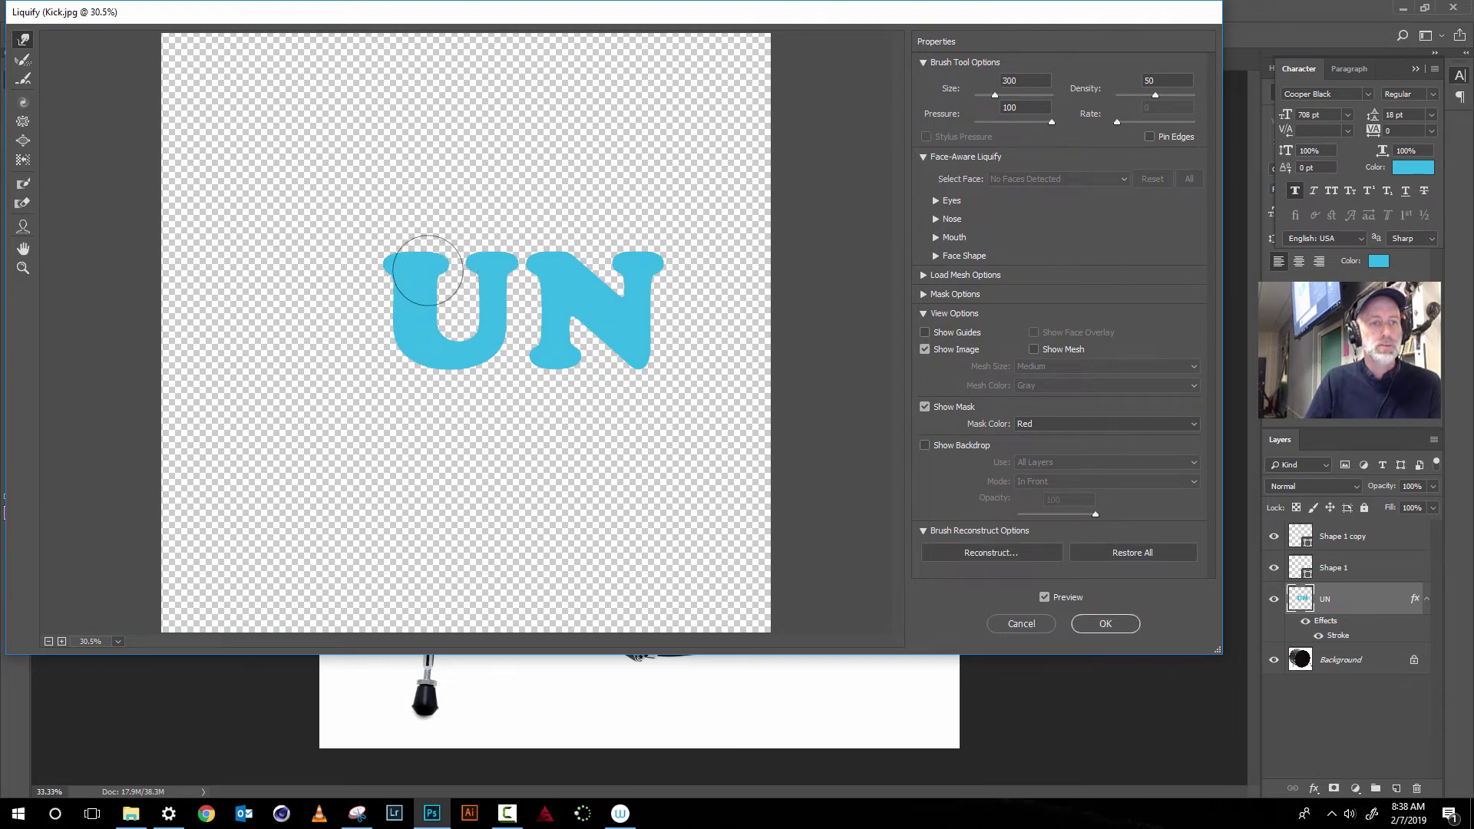
{"action": "key", "text": "bracketright"}
{"action": "mouse_move", "coordinate": [492, 315]}
{"action": "left_mouse_down"}
{"action": "mouse_move", "coordinate": [422, 198]}
{"action": "mouse_move", "coordinate": [393, 317]}
{"action": "mouse_move", "coordinate": [461, 303]}
{"action": "mouse_move", "coordinate": [453, 269]}
{"action": "left_mouse_up"}
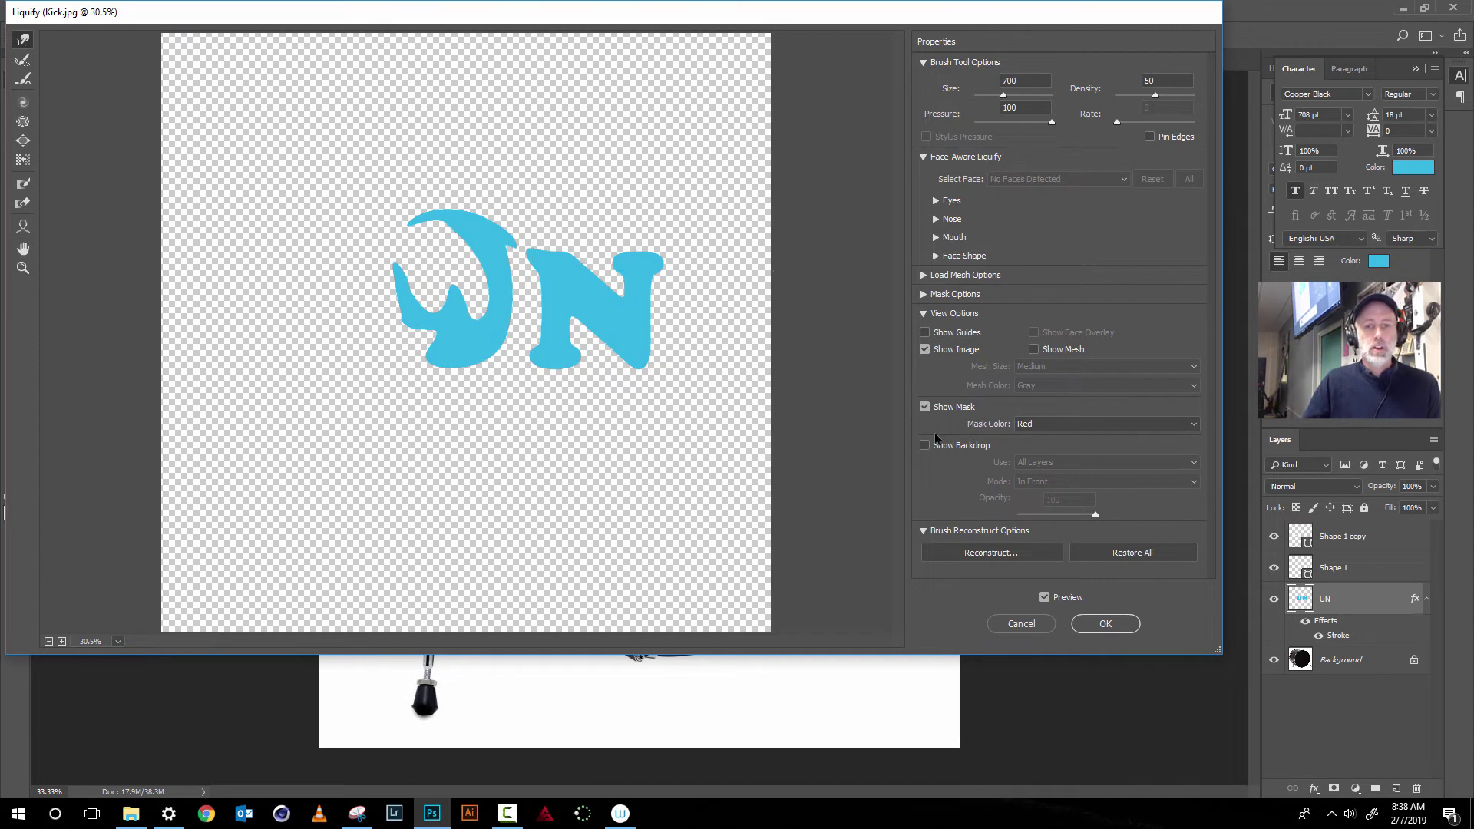
{"action": "left_click", "coordinate": [1106, 553]}
{"action": "key", "text": "alt"}
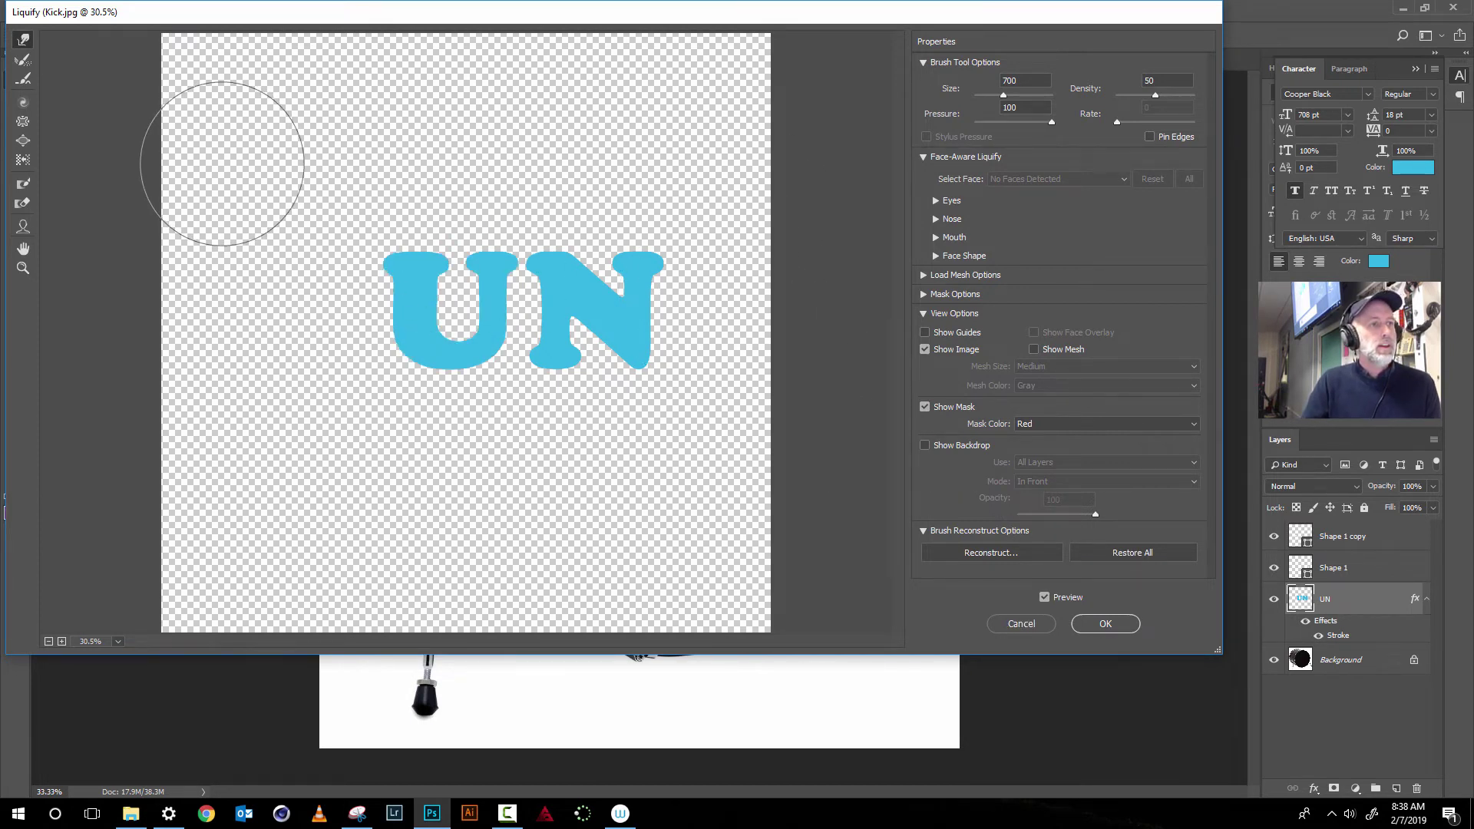
Test Twirl and Pucker on the UN letters, undoing each, and shrink the brush to 250
{"action": "left_click", "coordinate": [22, 104]}
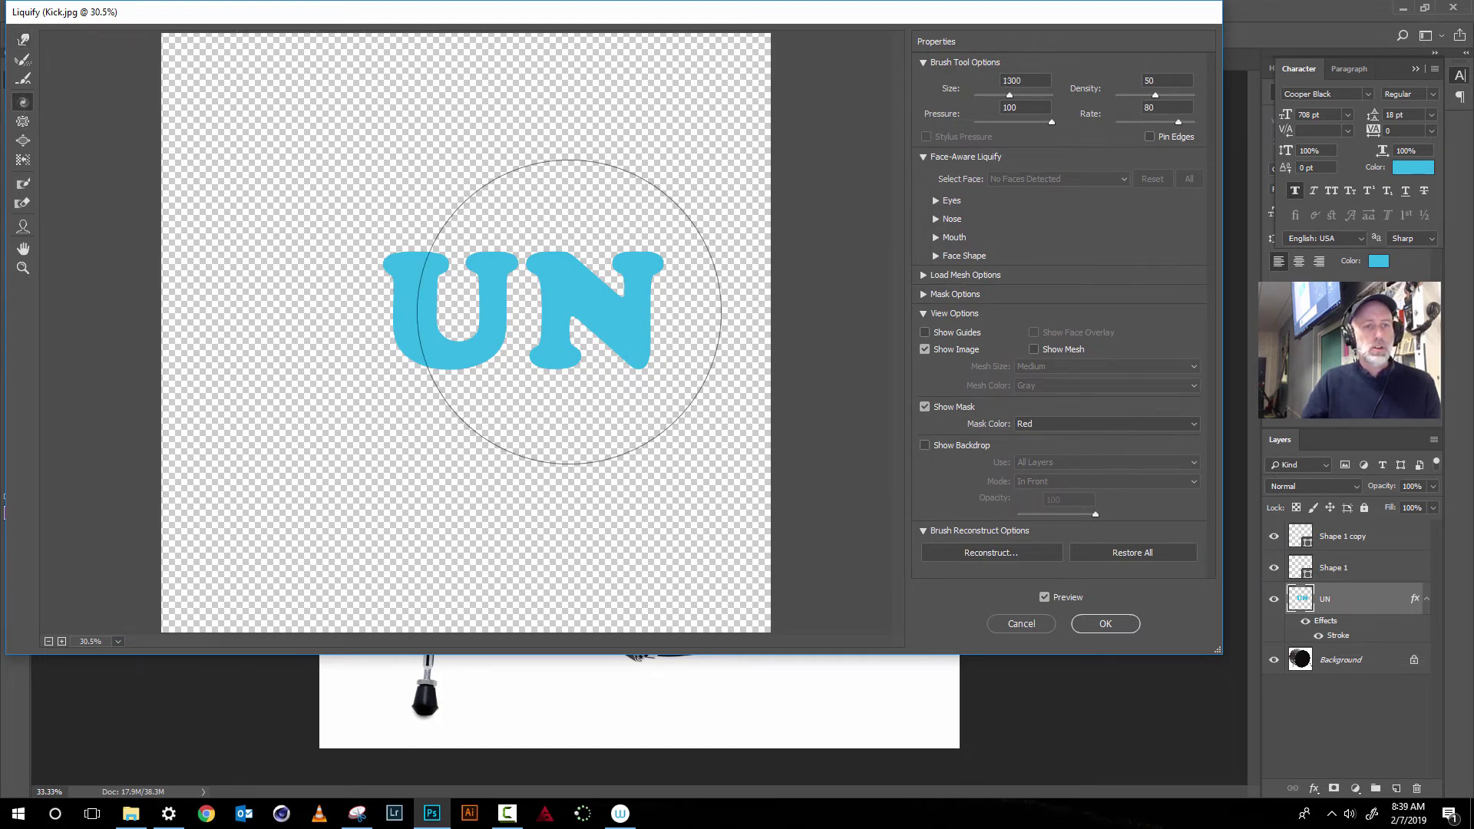
{"action": "left_click_drag", "start_coordinate": [521, 295], "coordinate": [521, 295]}
{"action": "key", "text": "ctrl+z"}
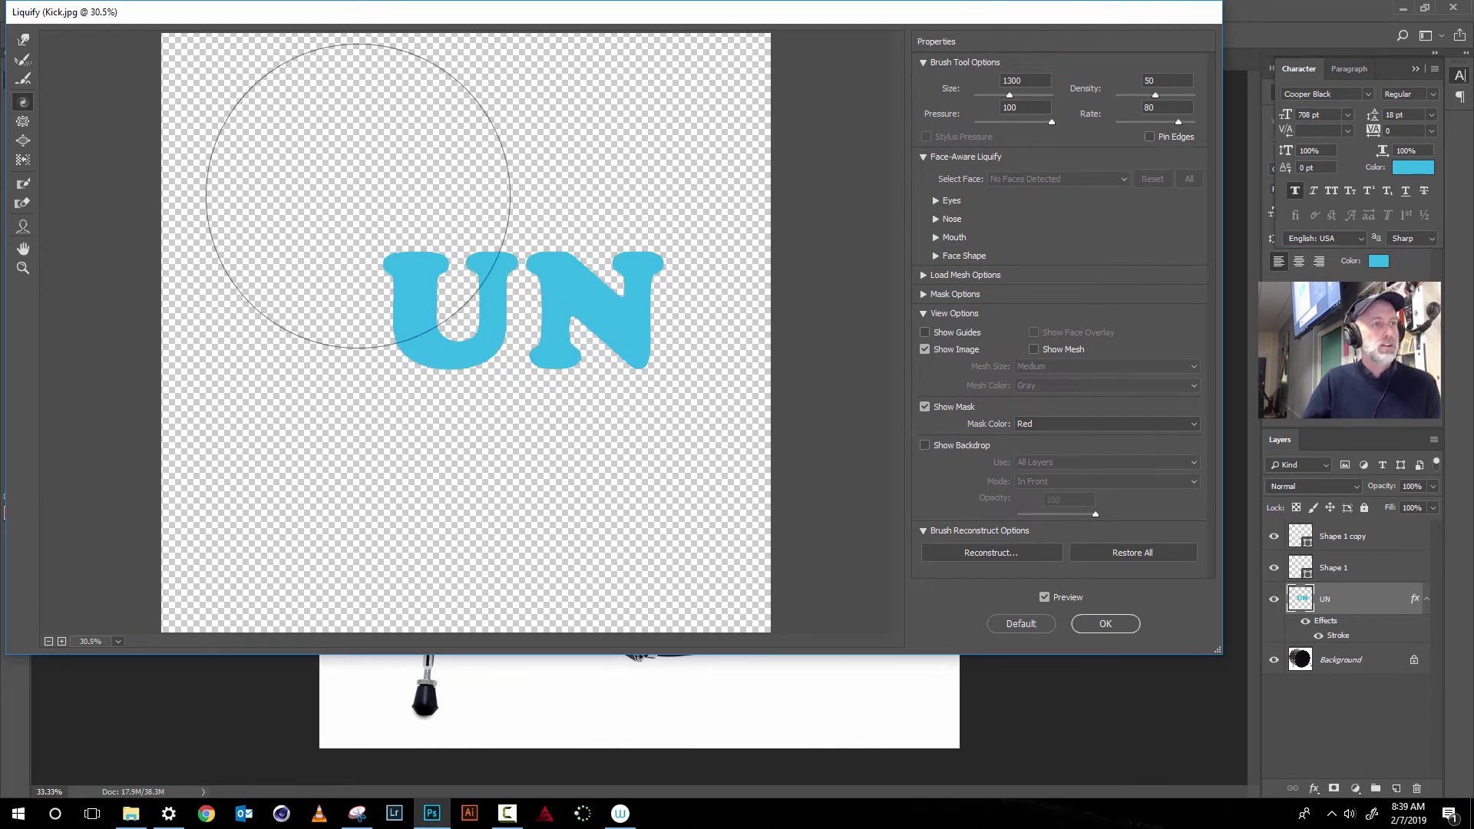
{"action": "left_click", "coordinate": [23, 121]}
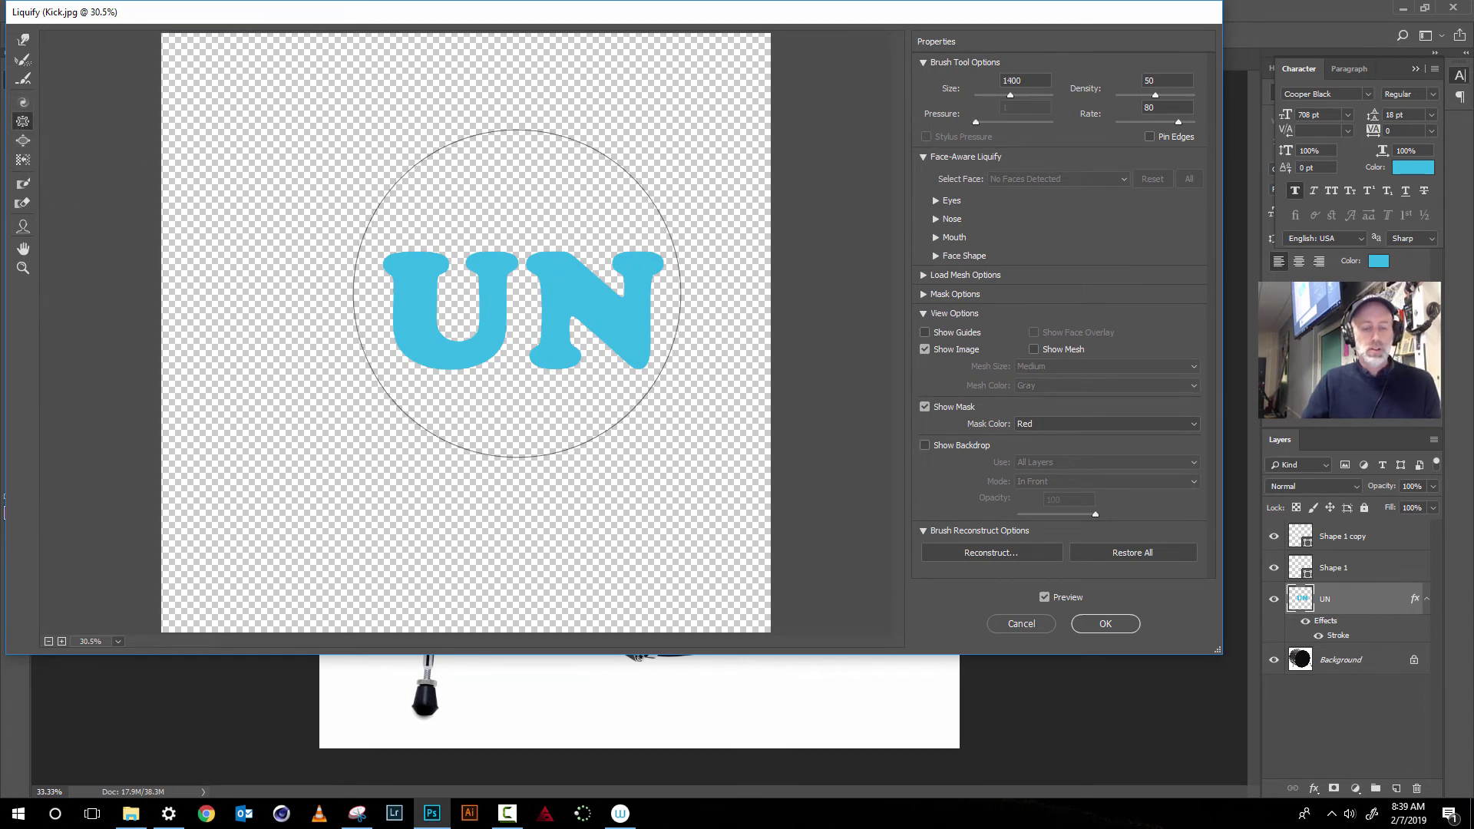
{"action": "key", "text": "bracketleft"}
{"action": "key", "text": "bracketleft"}
{"action": "key", "text": "bracketright"}
{"action": "key", "text": "bracketright"}
{"action": "key", "text": "bracketright"}
{"action": "key", "text": "bracketright"}
{"action": "key", "text": "bracketright"}
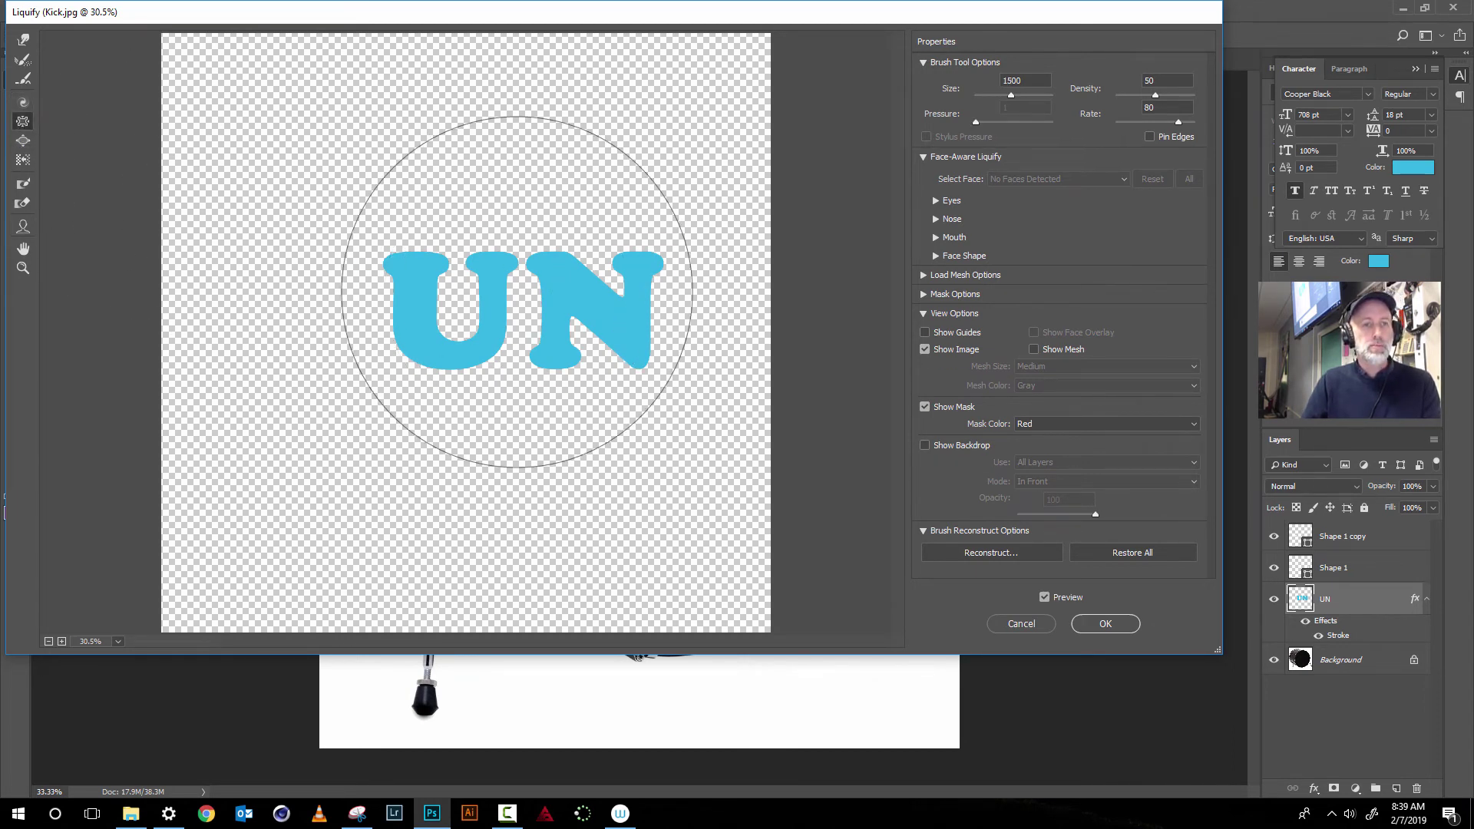
{"action": "left_click_drag", "start_coordinate": [524, 290], "coordinate": [526, 297]}
{"action": "key", "text": "ctrl+z"}
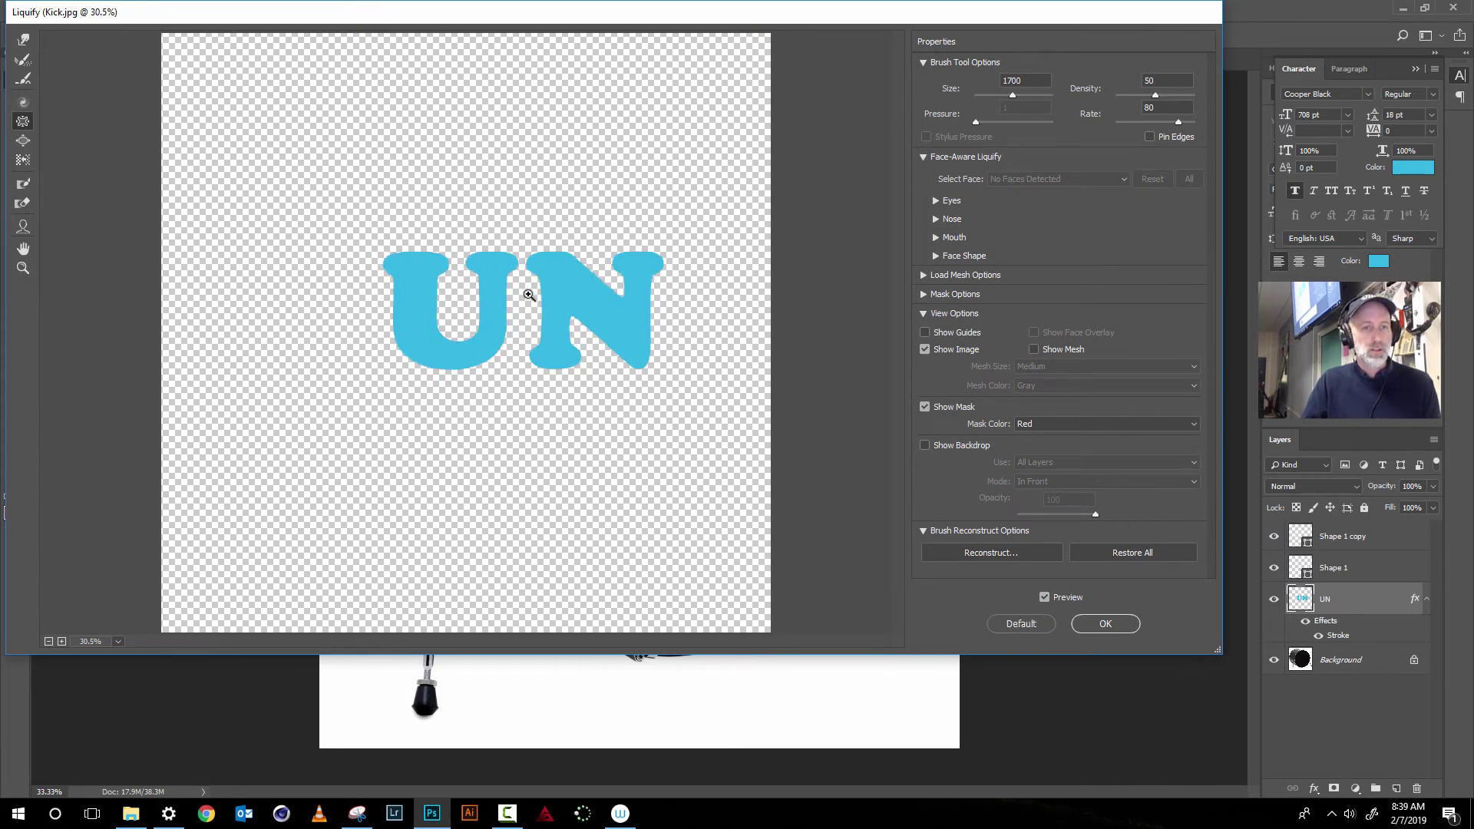
{"action": "key", "text": "bracketright"}
{"action": "key", "text": "bracketright"}
{"action": "key", "text": "bracketright"}
{"action": "key", "text": "bracketright"}
{"action": "key", "text": "bracketright"}
{"action": "key", "text": "bracketright"}
{"action": "key", "text": "bracketright"}
{"action": "key", "text": "bracketright"}
{"action": "key", "text": "bracketright"}
{"action": "key", "text": "bracketright"}
{"action": "key", "text": "bracketright"}
{"action": "key", "text": "bracketright"}
{"action": "key", "text": "bracketright"}
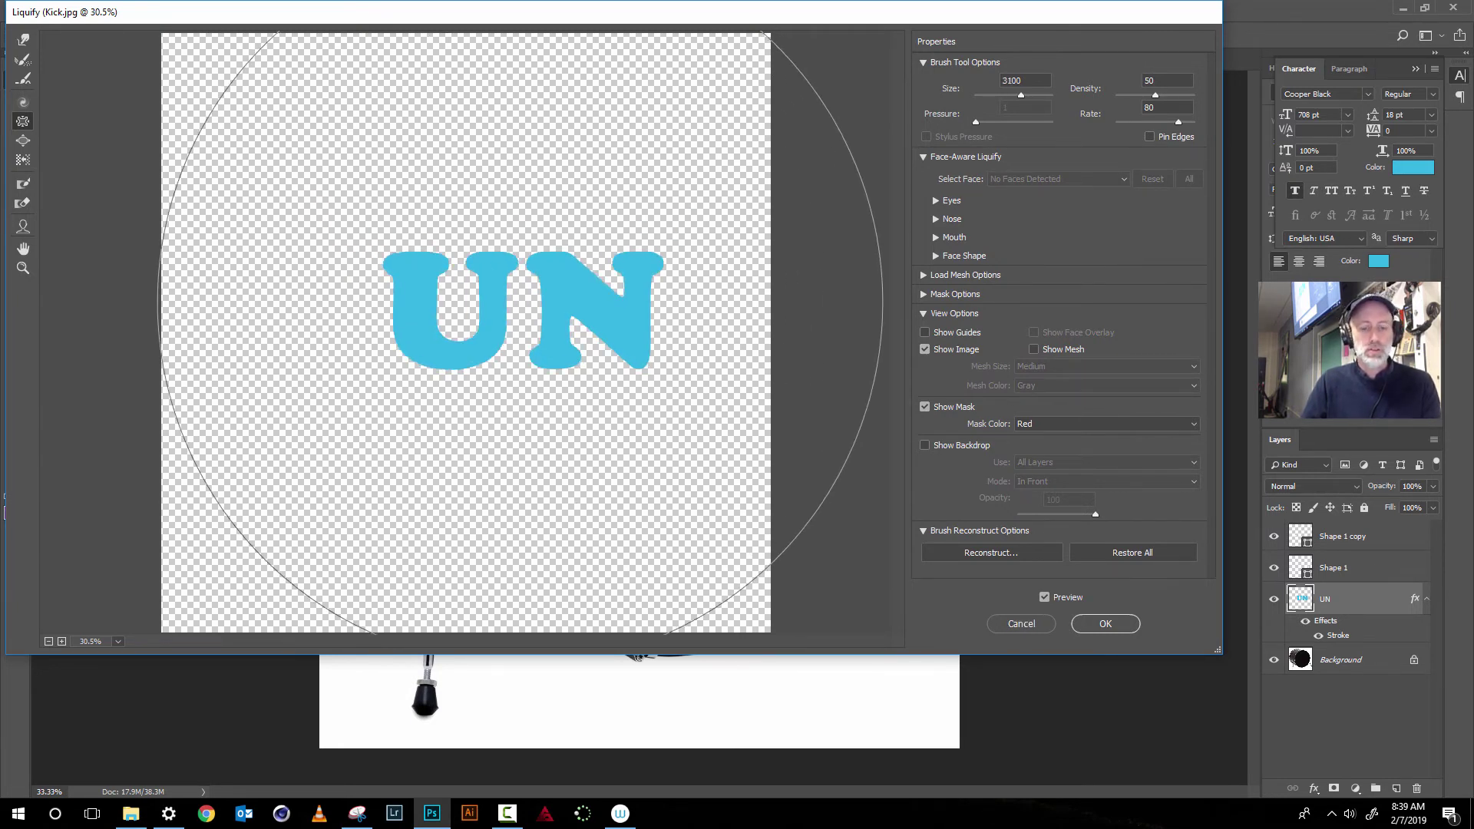
{"action": "key", "text": "bracketleft"}
{"action": "key", "text": "bracketleft"}
{"action": "key", "text": "bracketleft"}
{"action": "key", "text": "bracketleft"}
{"action": "key", "text": "bracketleft"}
{"action": "key", "text": "bracketleft"}
{"action": "key", "text": "bracketleft"}
{"action": "key", "text": "bracketleft"}
{"action": "key", "text": "bracketleft"}
{"action": "key", "text": "bracketleft"}
{"action": "key", "text": "bracketleft"}
{"action": "key", "text": "bracketleft"}
{"action": "key", "text": "bracketleft"}
{"action": "key", "text": "bracketleft"}
{"action": "key", "text": "bracketleft"}
{"action": "key", "text": "bracketleft"}
{"action": "key", "text": "bracketleft"}
{"action": "key", "text": "bracketleft"}
{"action": "key", "text": "bracketleft"}
{"action": "key", "text": "bracketleft"}
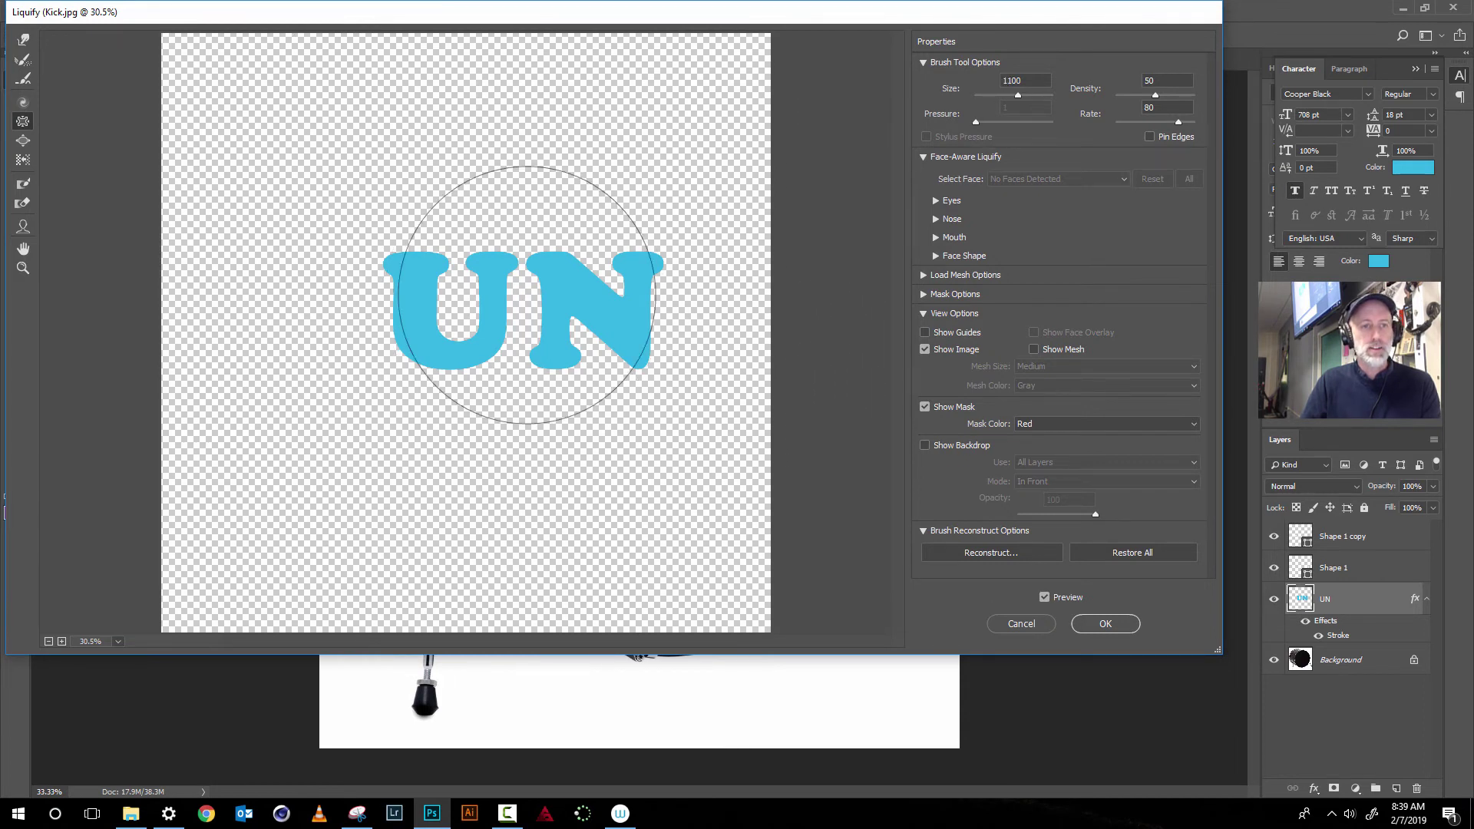
{"action": "key", "text": "bracketleft"}
{"action": "key", "text": "bracketleft"}
{"action": "key", "text": "bracketleft"}
{"action": "key", "text": "bracketleft"}
{"action": "key", "text": "bracketleft"}
{"action": "key", "text": "bracketleft"}
{"action": "key", "text": "bracketleft"}
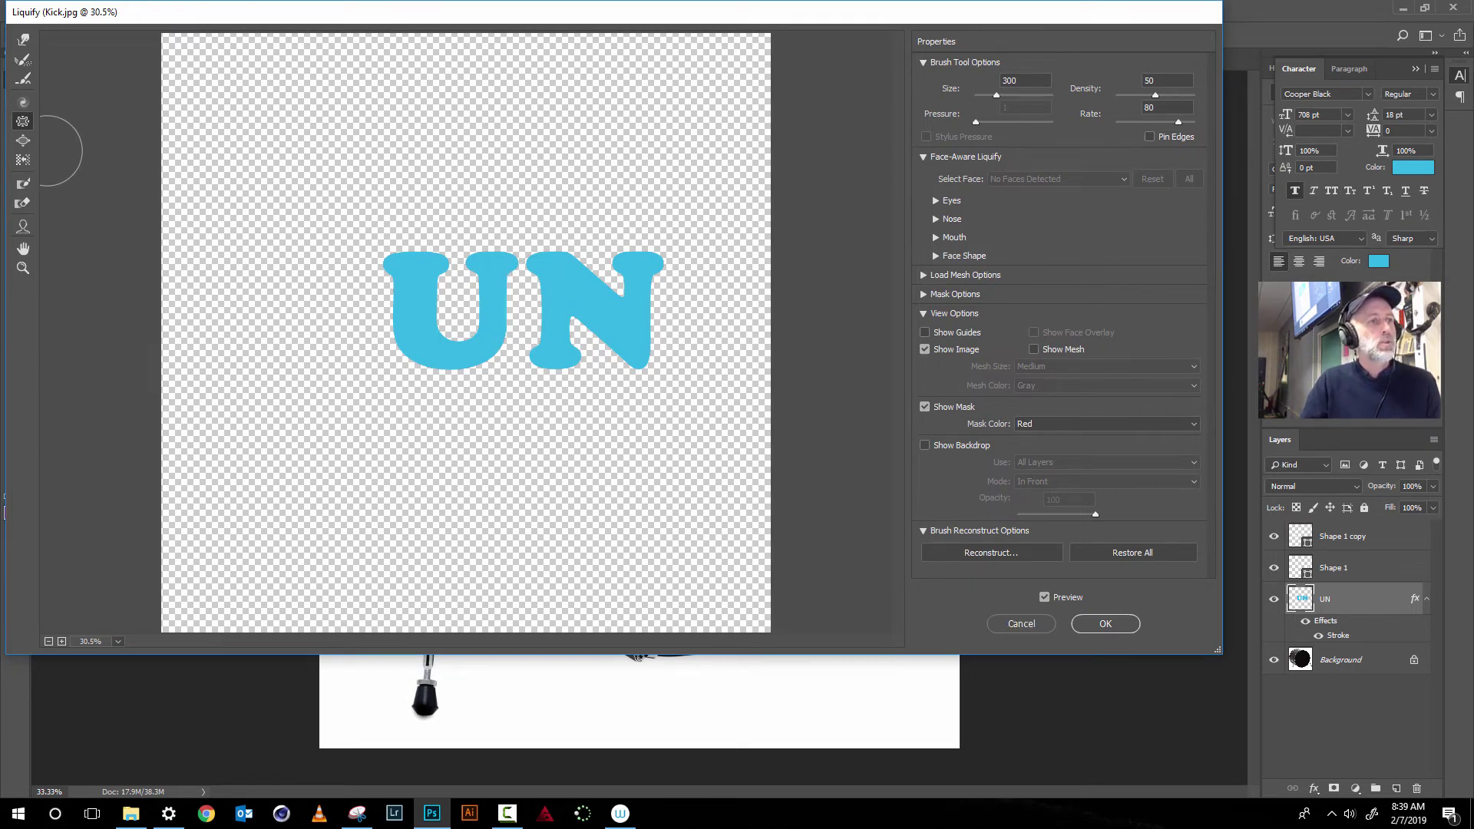
Swell the UN letters with the Bloat tool at size 1600 and apply Liquify
{"action": "left_click", "coordinate": [23, 146]}
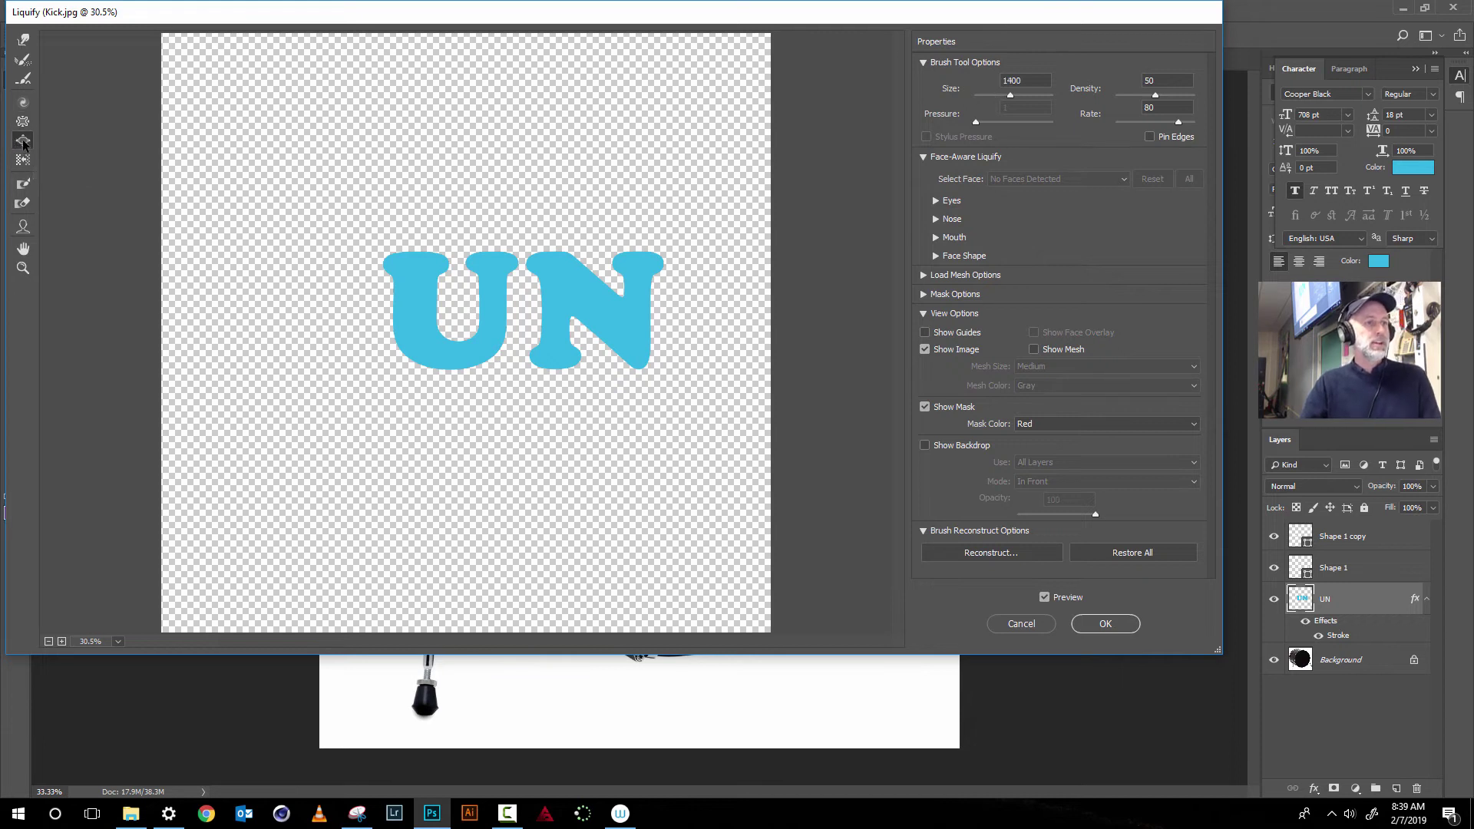
{"action": "key", "text": "bracketright"}
{"action": "key", "text": "bracketright"}
{"action": "key", "text": "bracketright"}
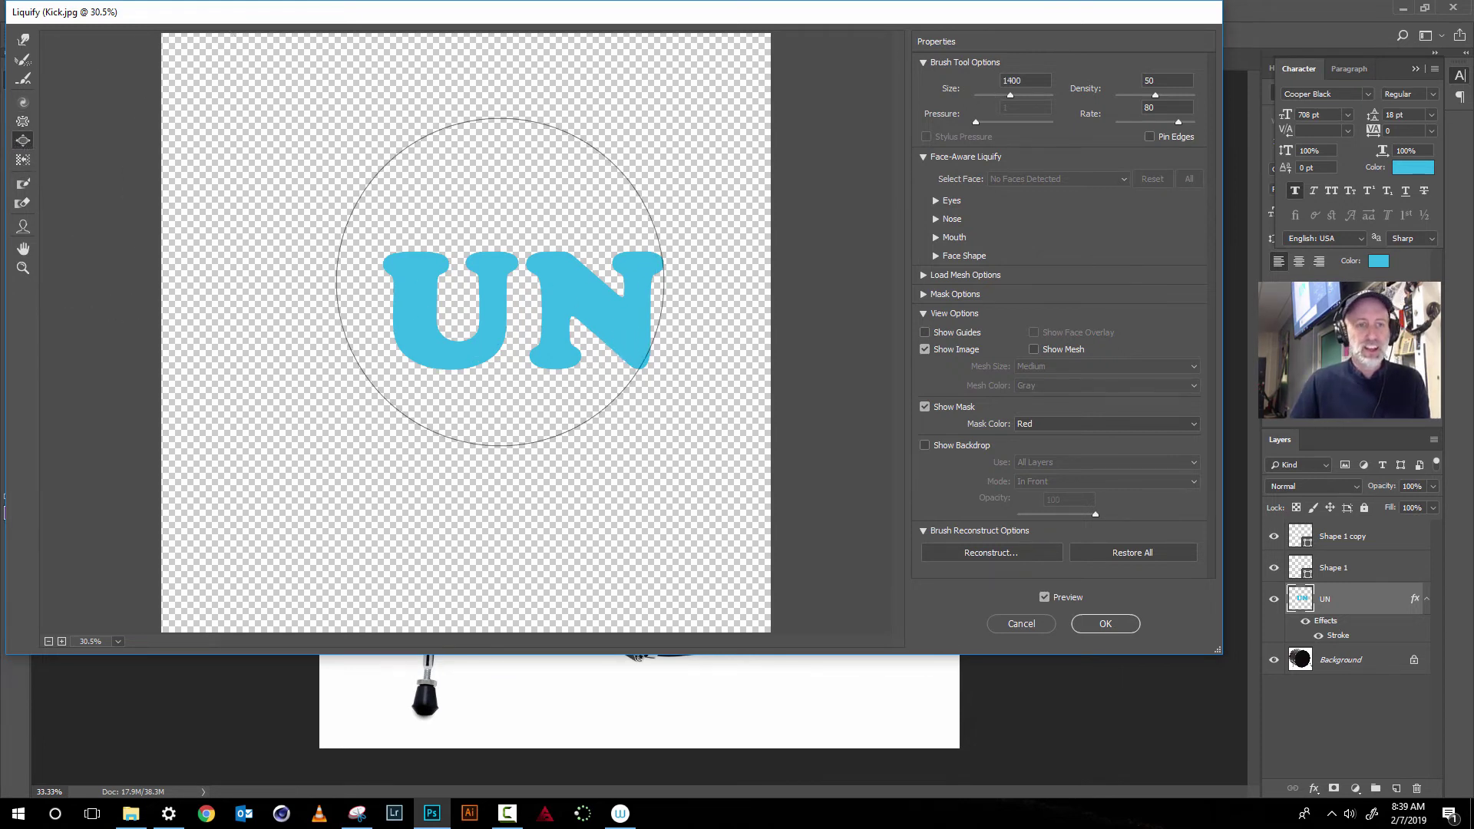
{"action": "key", "text": "bracketright"}
{"action": "key", "text": "bracketright"}
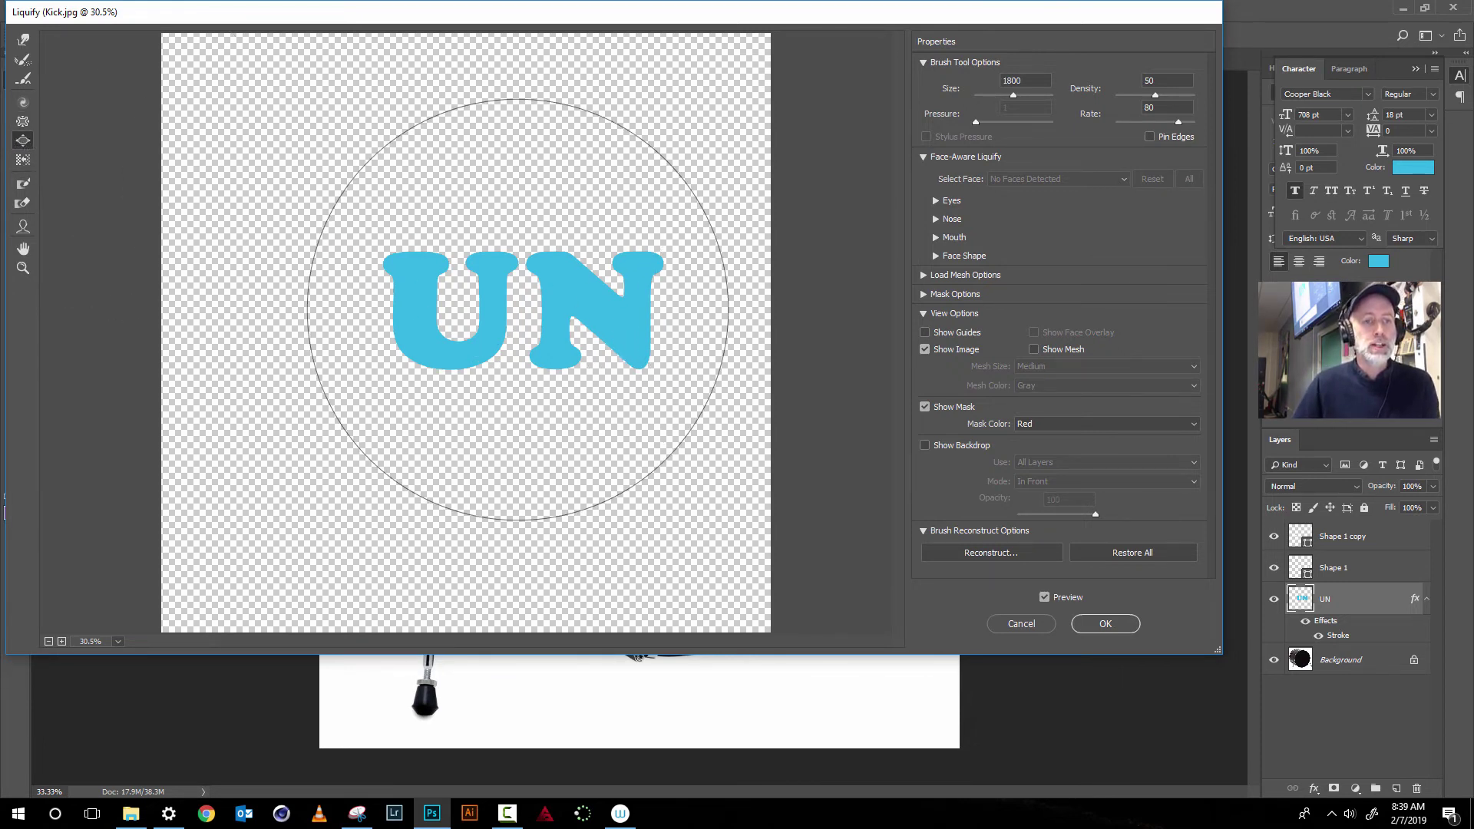
{"action": "key", "text": "bracketleft"}
{"action": "key", "text": "bracketleft"}
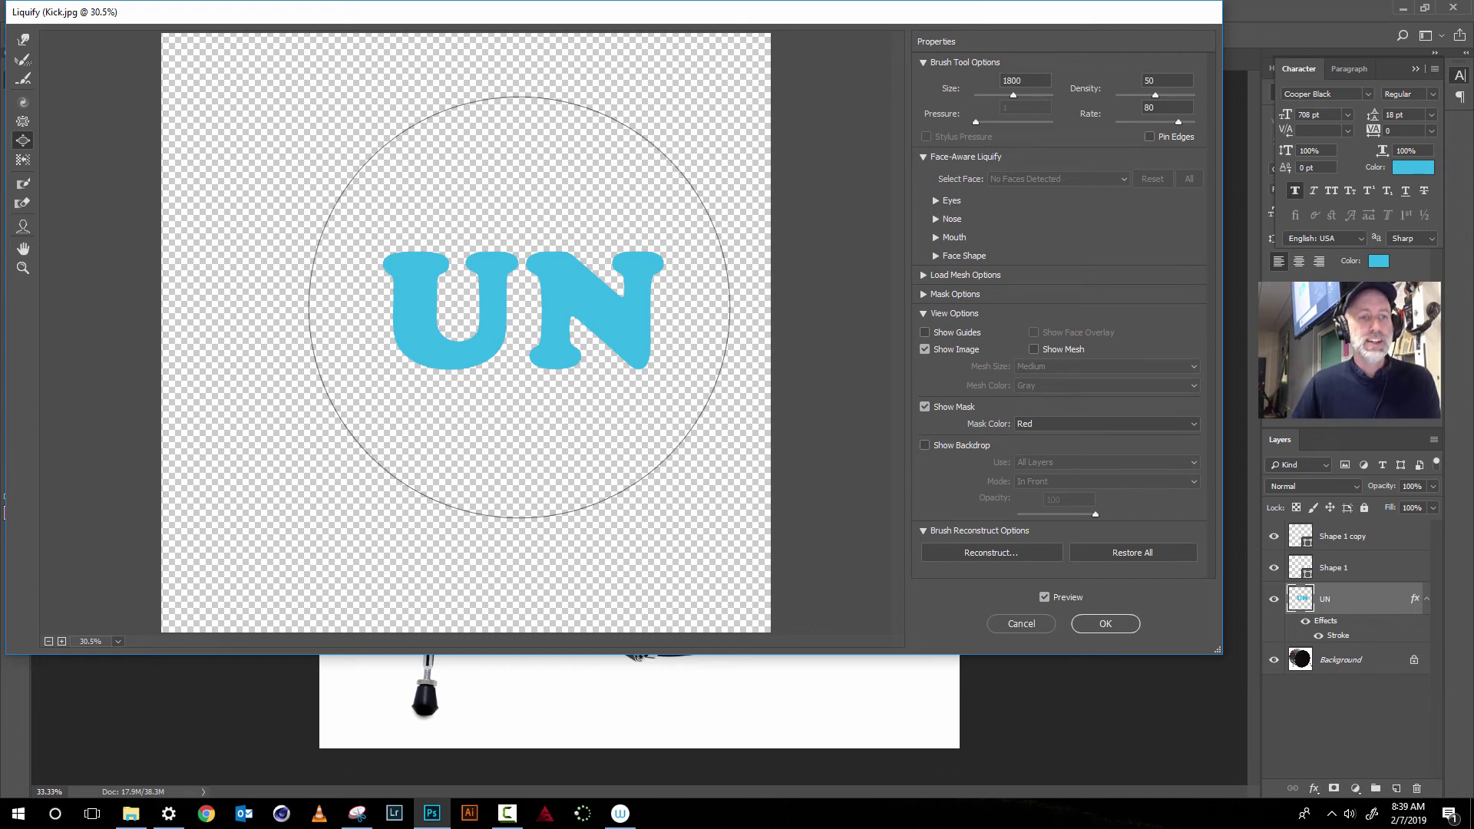
{"action": "key", "text": "bracketleft"}
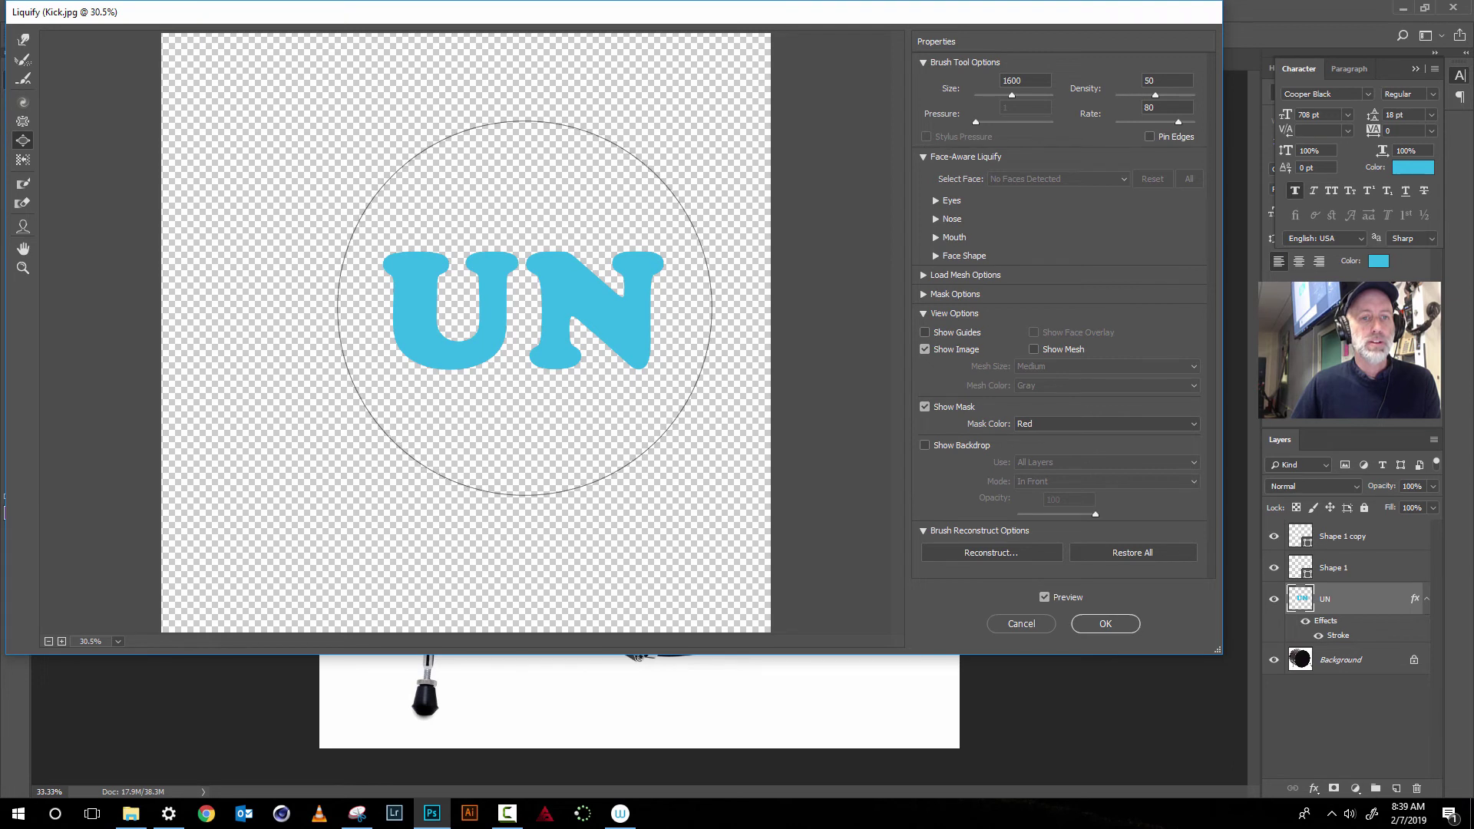
{"action": "left_click", "coordinate": [526, 310]}
{"action": "left_click_drag", "start_coordinate": [525, 309], "coordinate": [526, 310]}
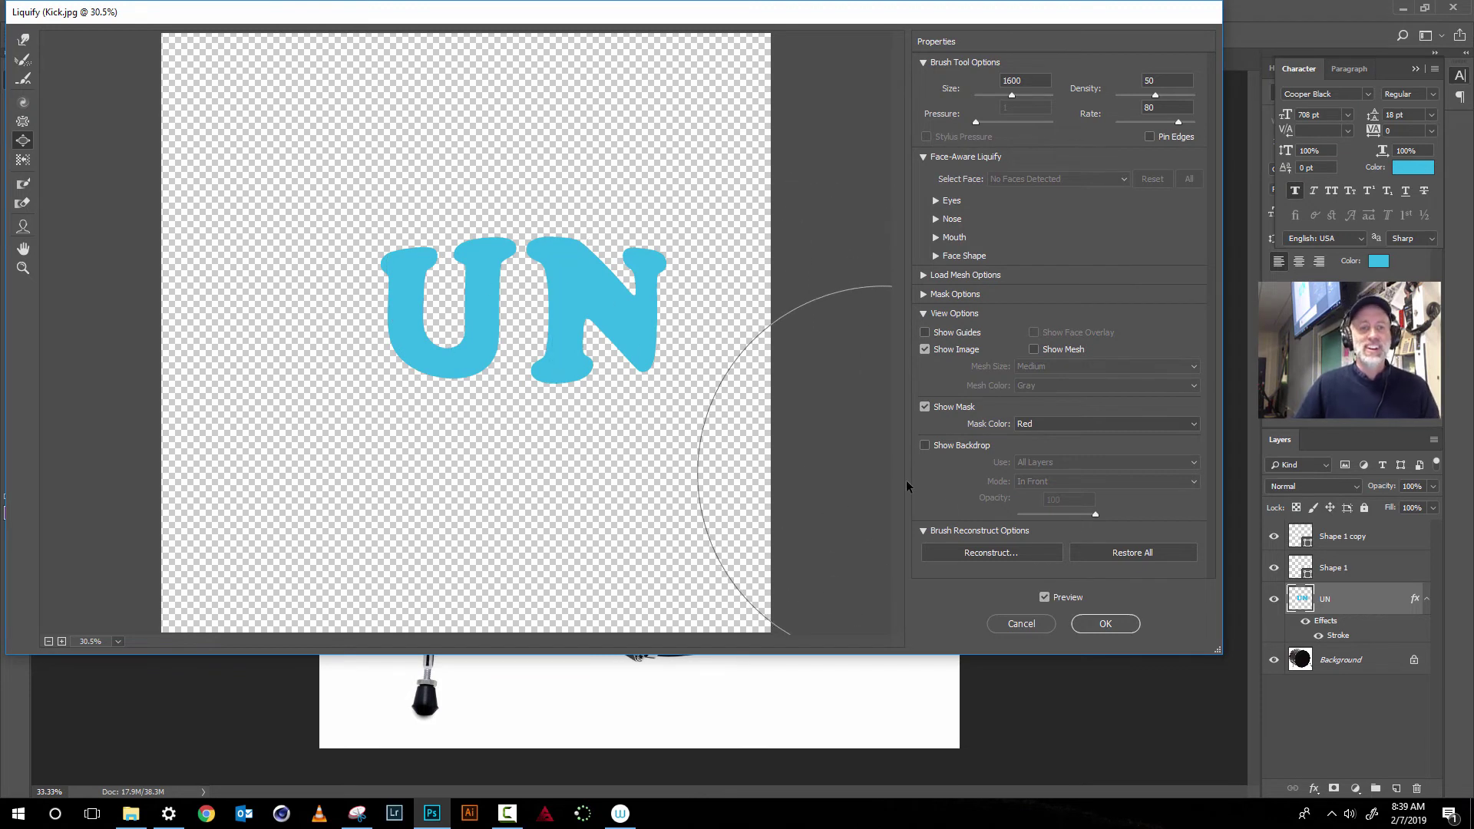
{"action": "left_click", "coordinate": [1105, 625]}
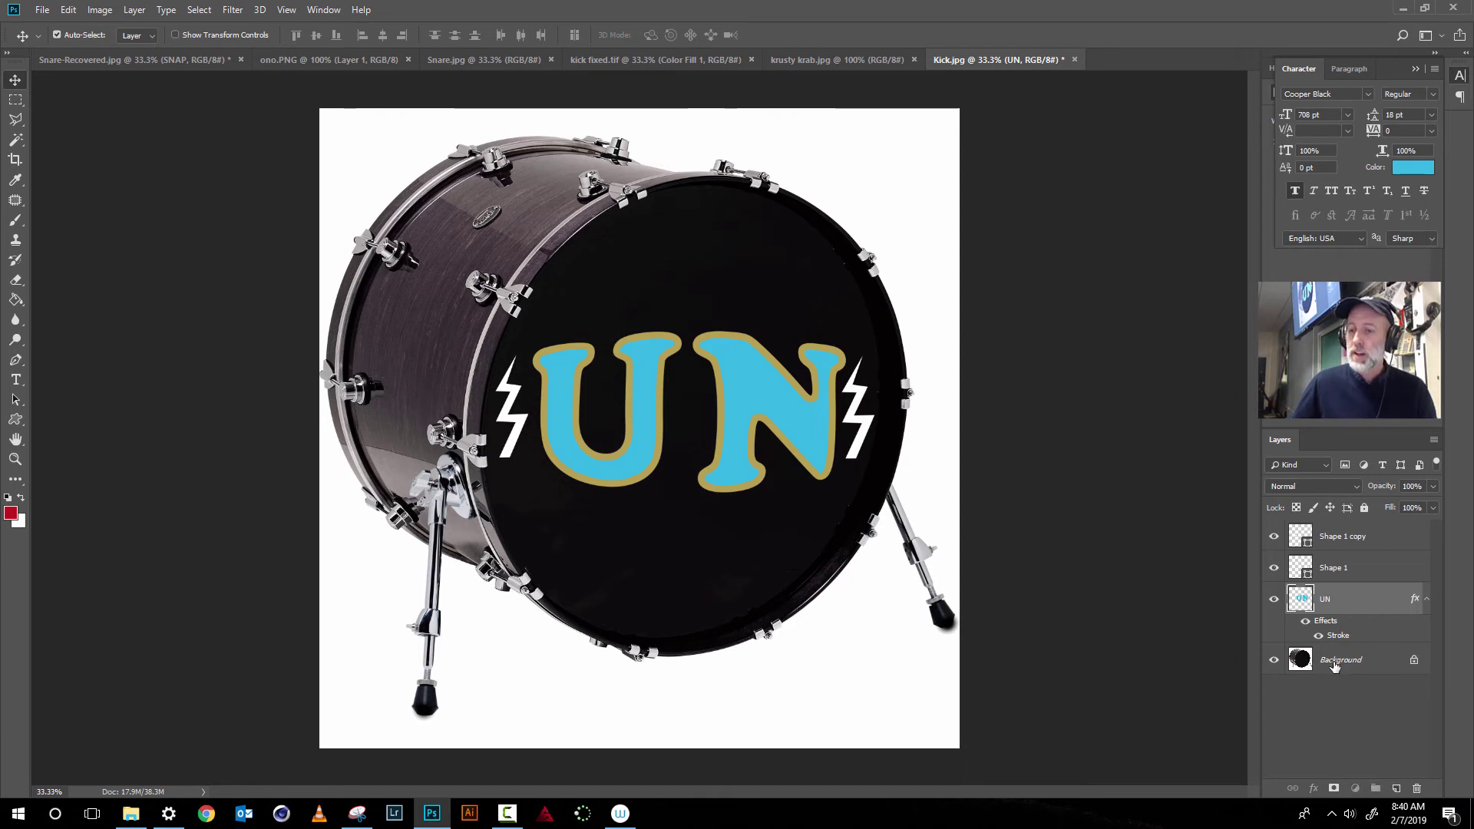
Unlock the Background as Layer 0, Magic Wand the white backdrop, delete it and deselect
{"action": "left_click", "coordinate": [1335, 665]}
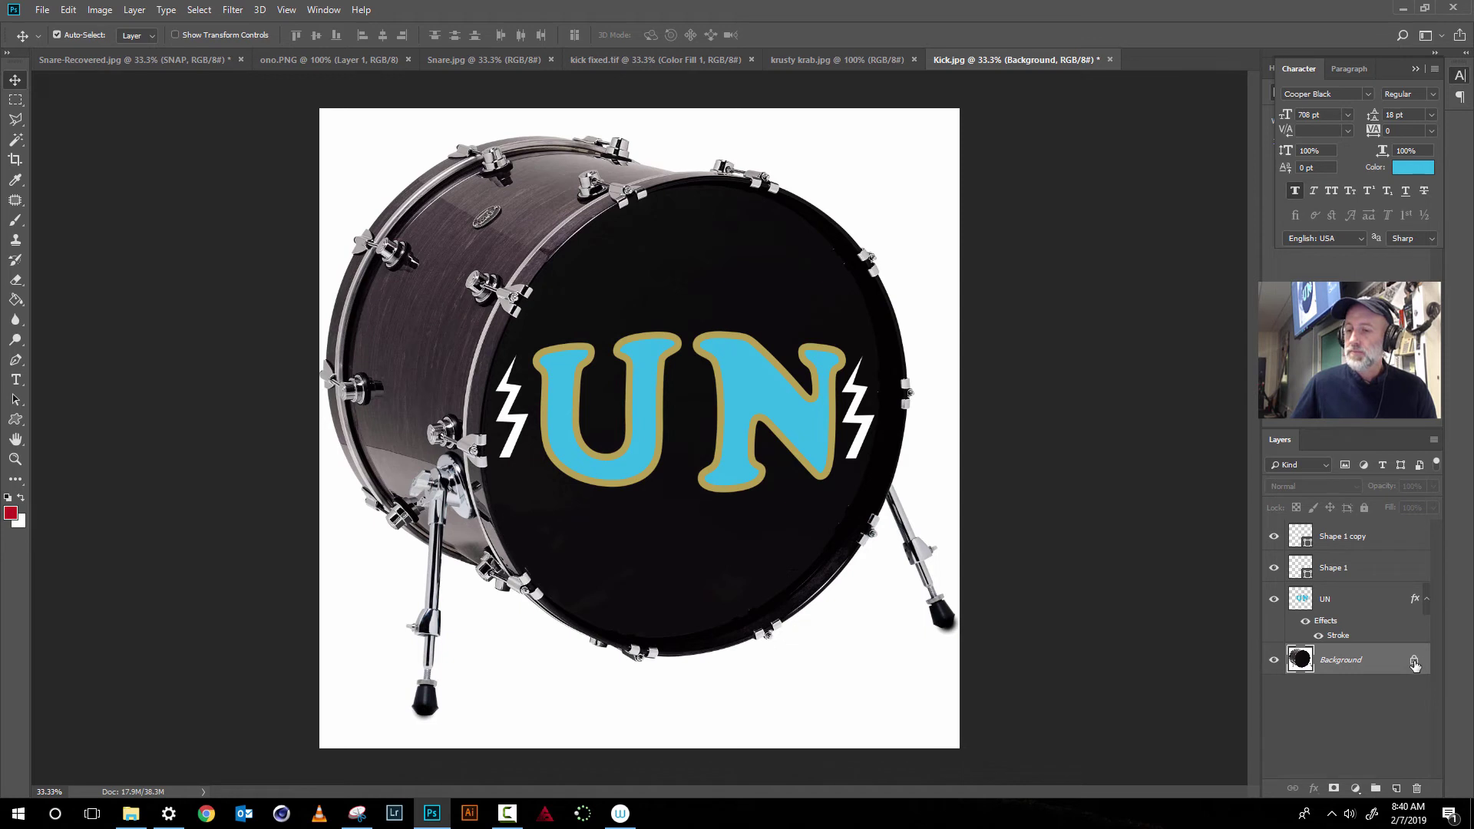
{"action": "left_click", "coordinate": [1415, 663]}
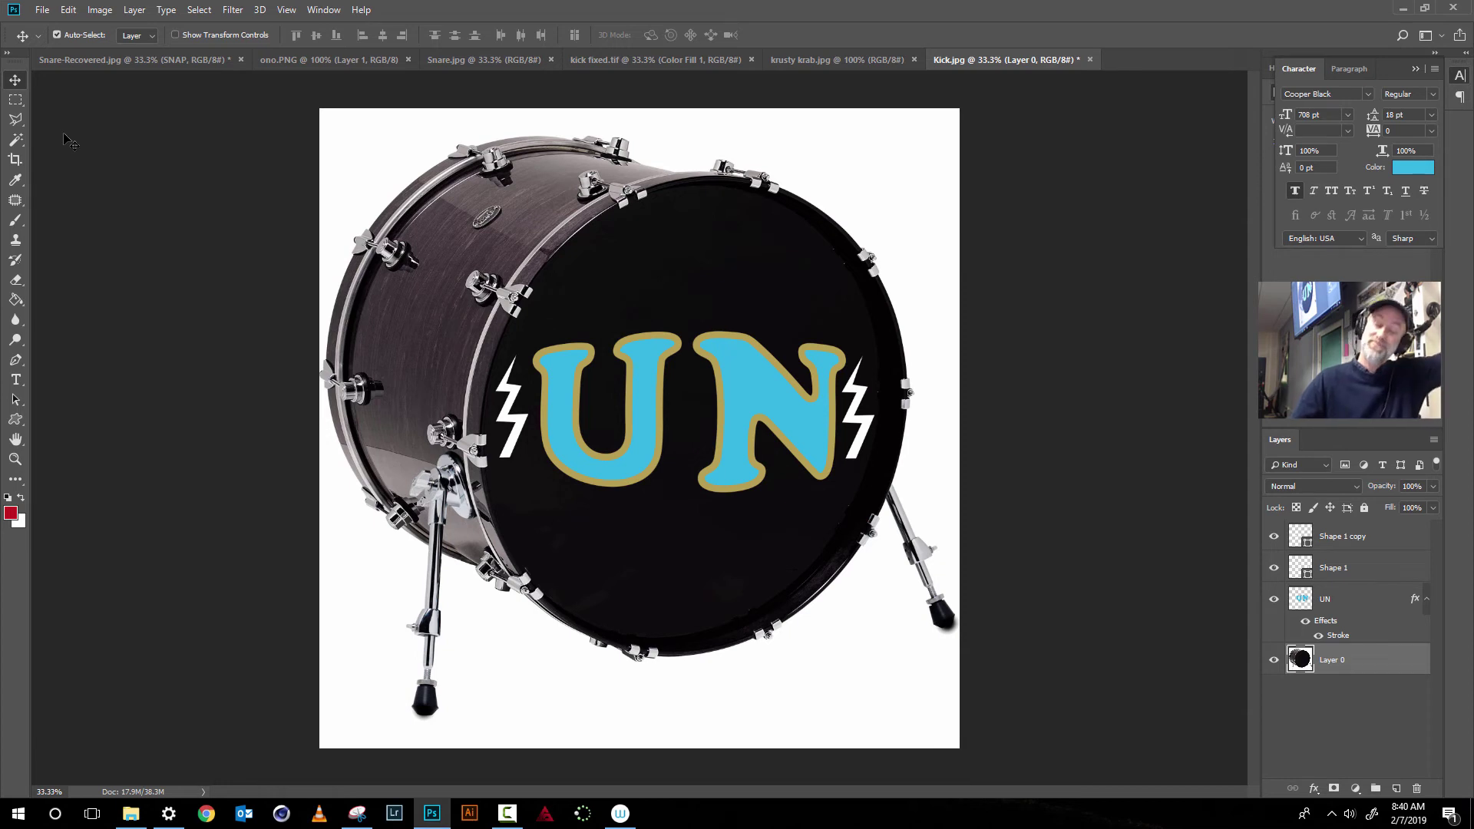
{"action": "left_click", "coordinate": [14, 145]}
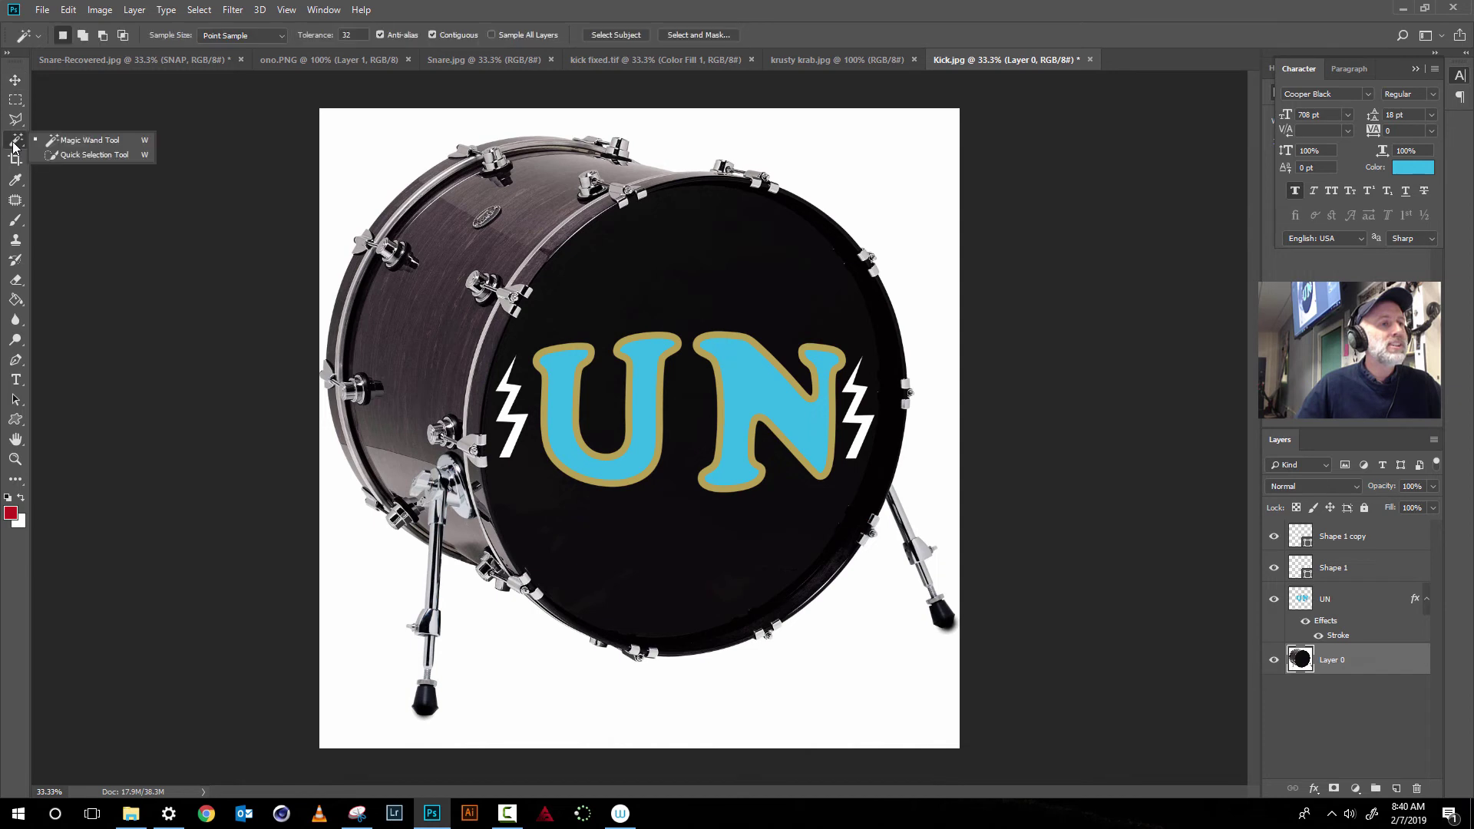
{"action": "left_click", "coordinate": [70, 145]}
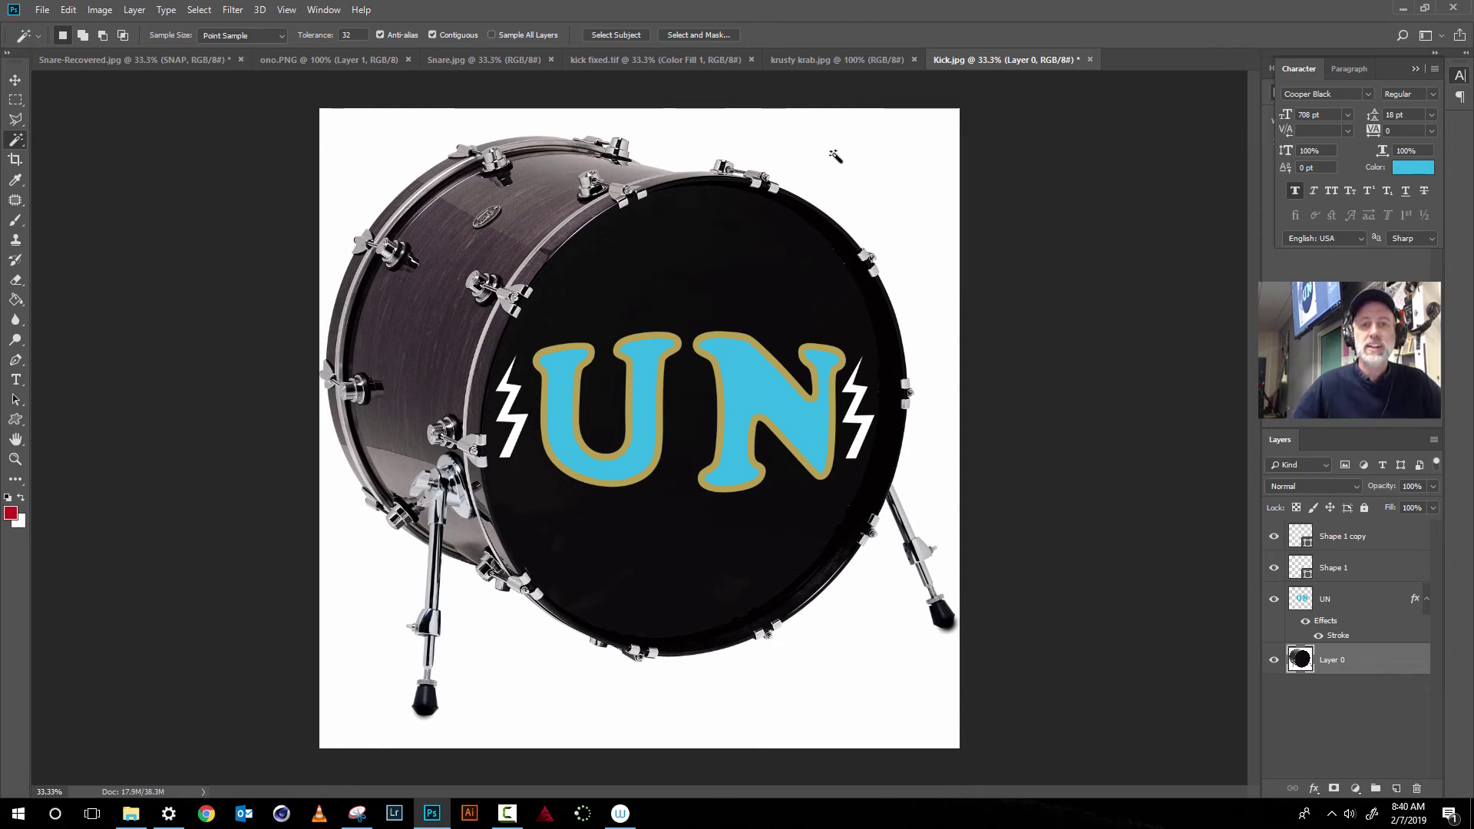
{"action": "left_click", "coordinate": [881, 631]}
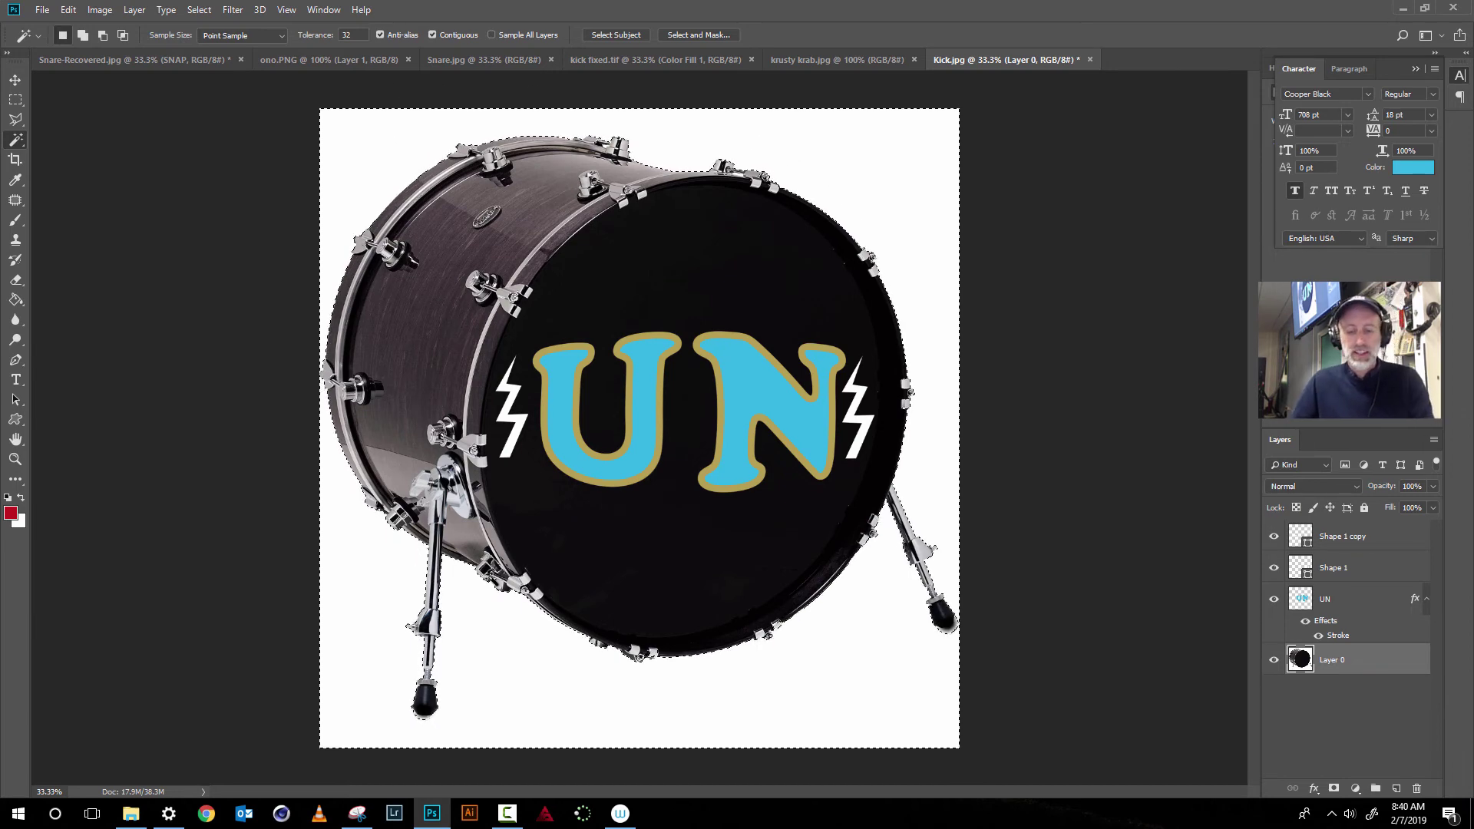
{"action": "key", "text": "Delete"}
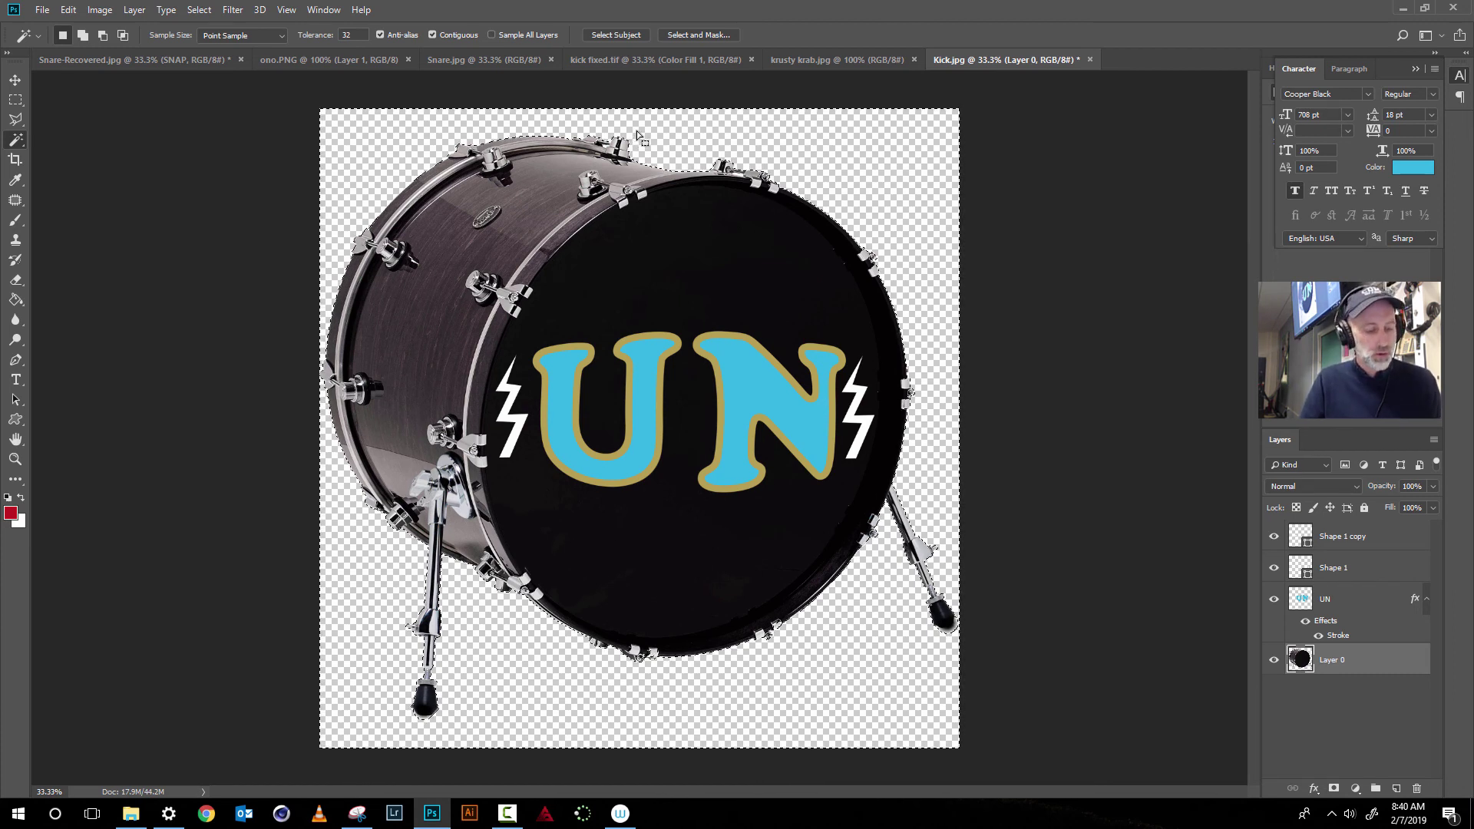
{"action": "key", "text": "ctrl+d"}
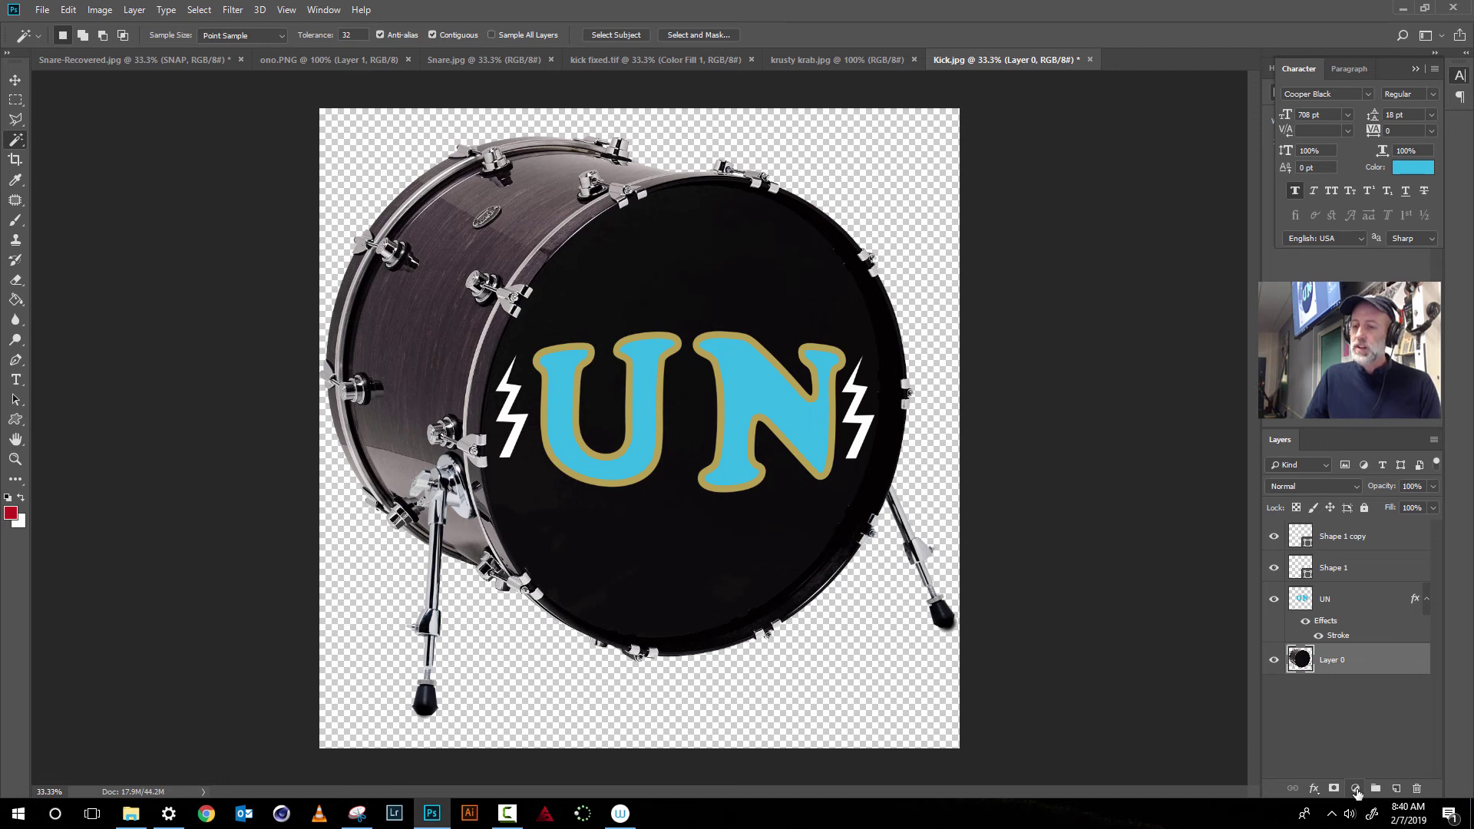
Add a de3138 red Solid Color fill layer beneath Layer 0, then reselect the drum layer
{"action": "left_click", "coordinate": [1356, 789]}
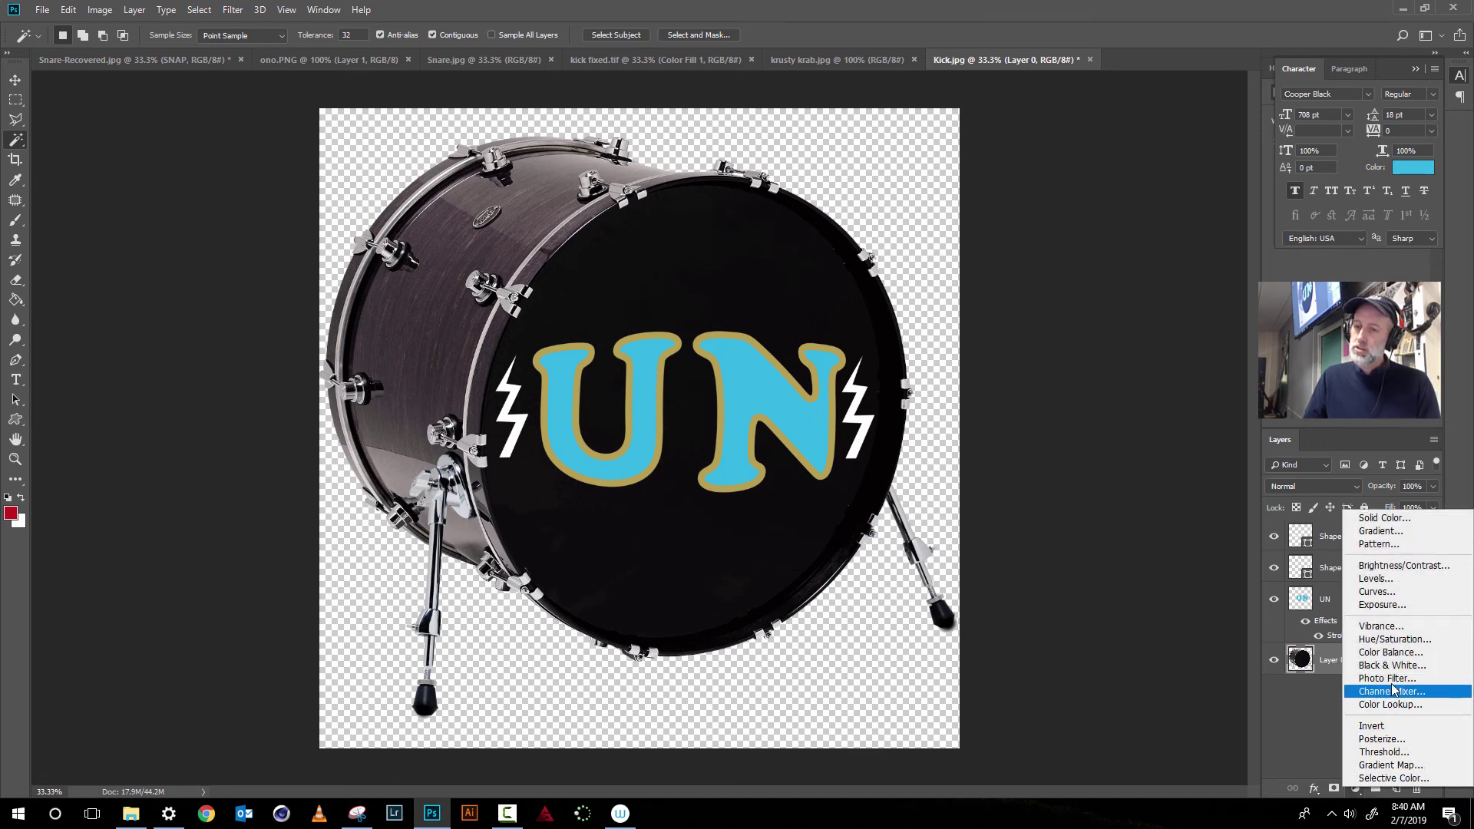
{"action": "left_click", "coordinate": [1369, 519]}
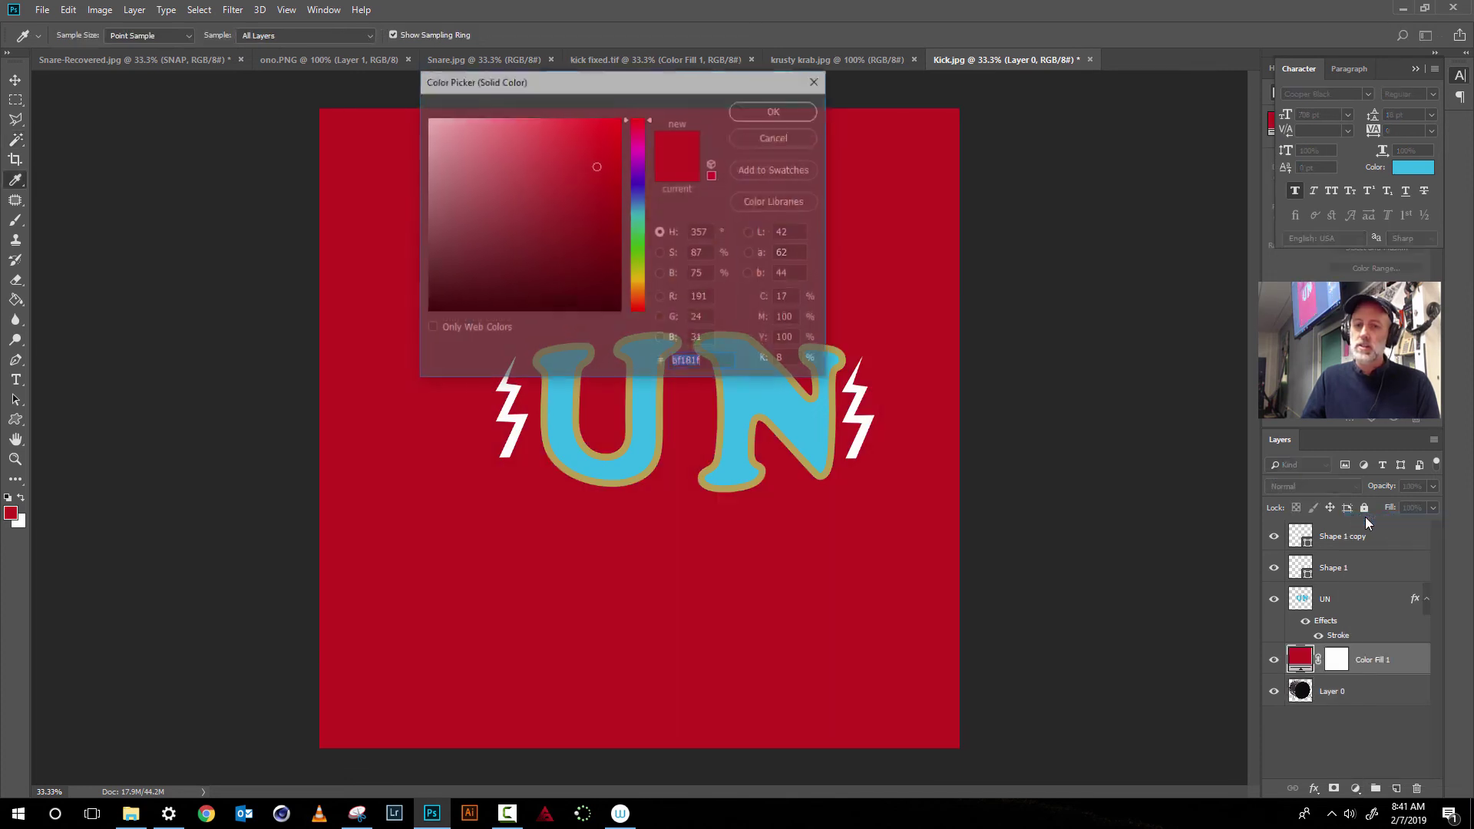
{"action": "left_click", "coordinate": [577, 141]}
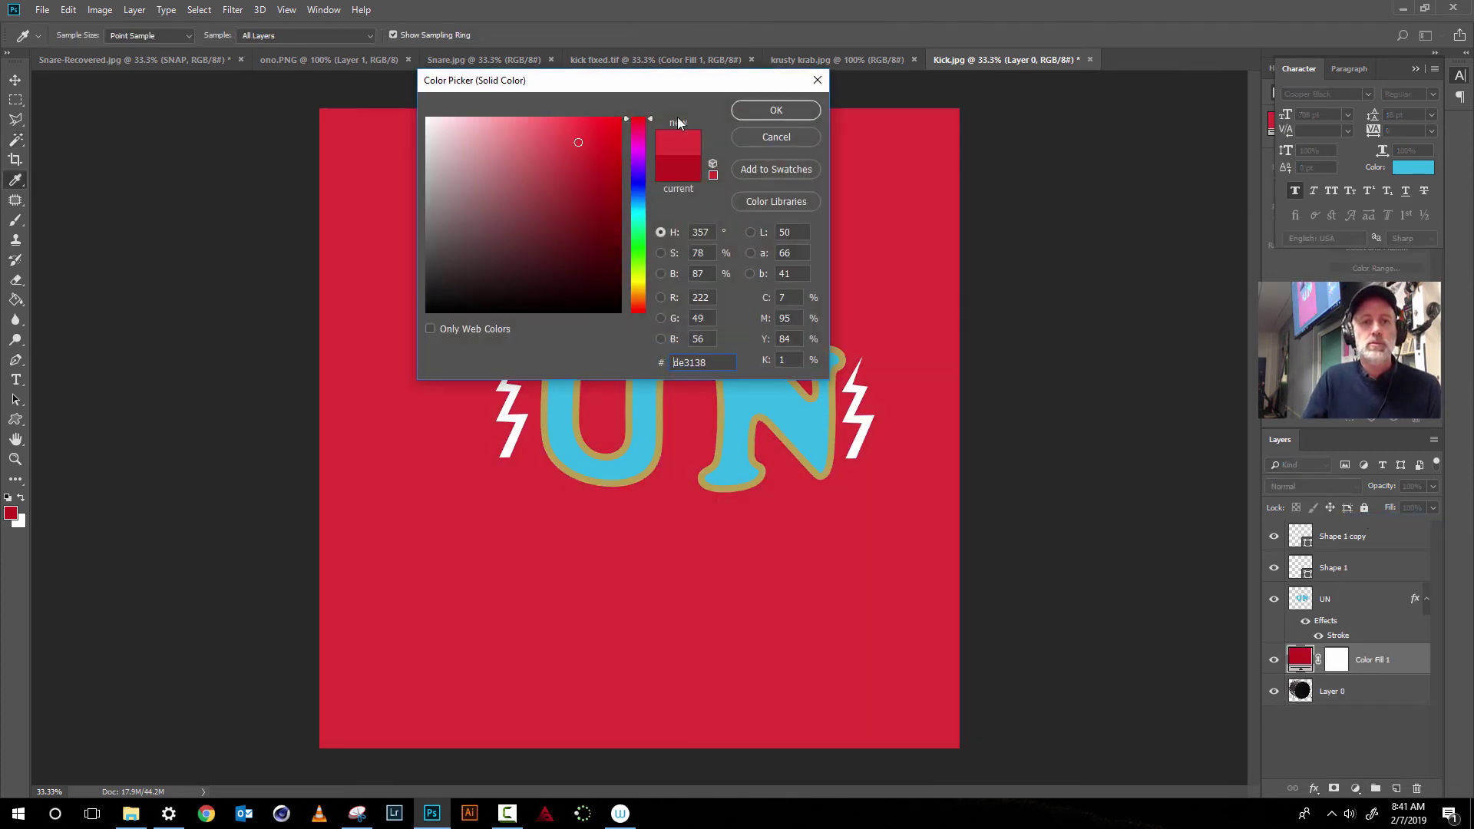
{"action": "left_click", "coordinate": [776, 110]}
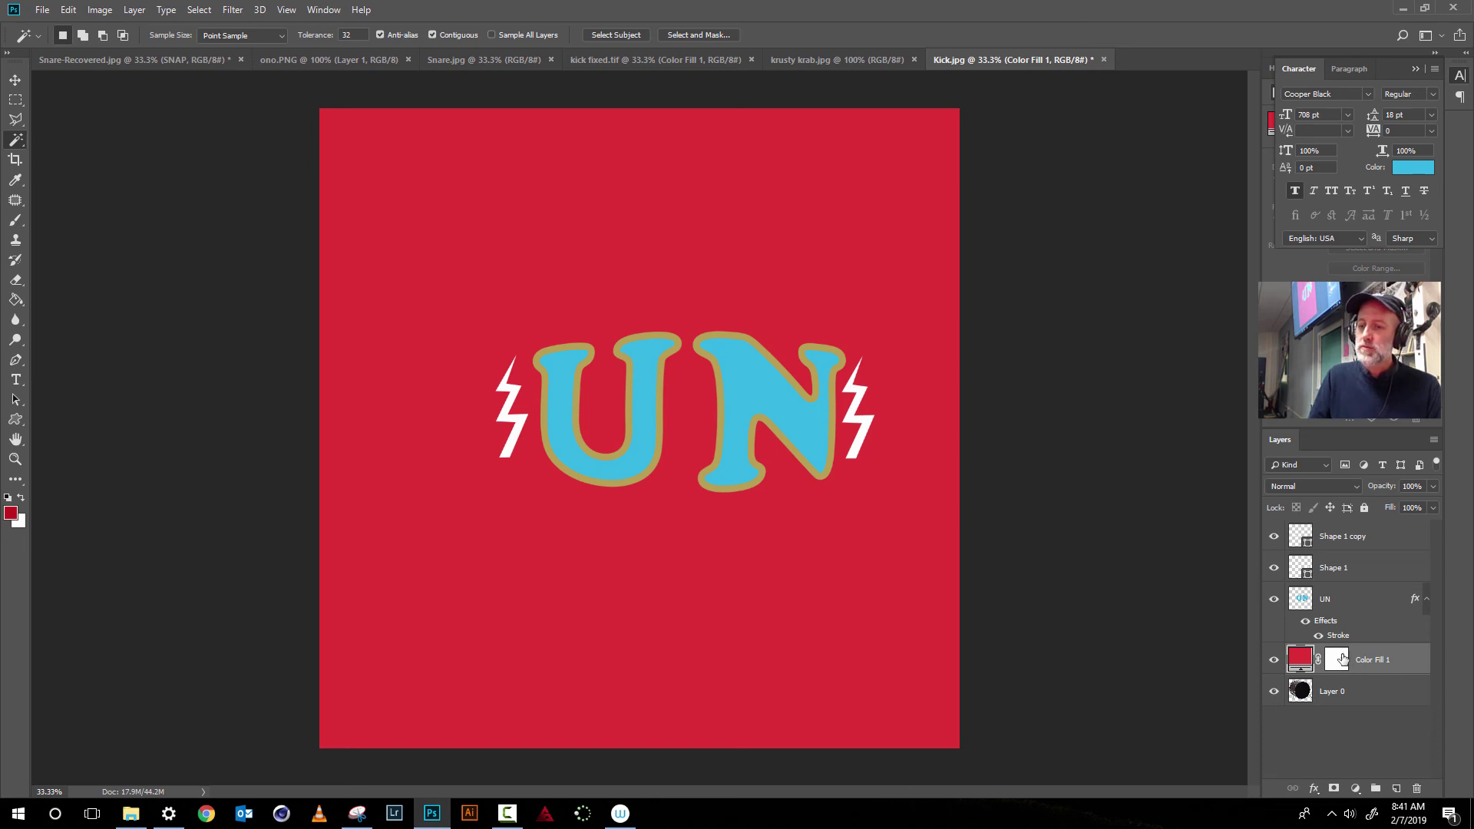
{"action": "left_click_drag", "start_coordinate": [1379, 662], "coordinate": [1376, 703]}
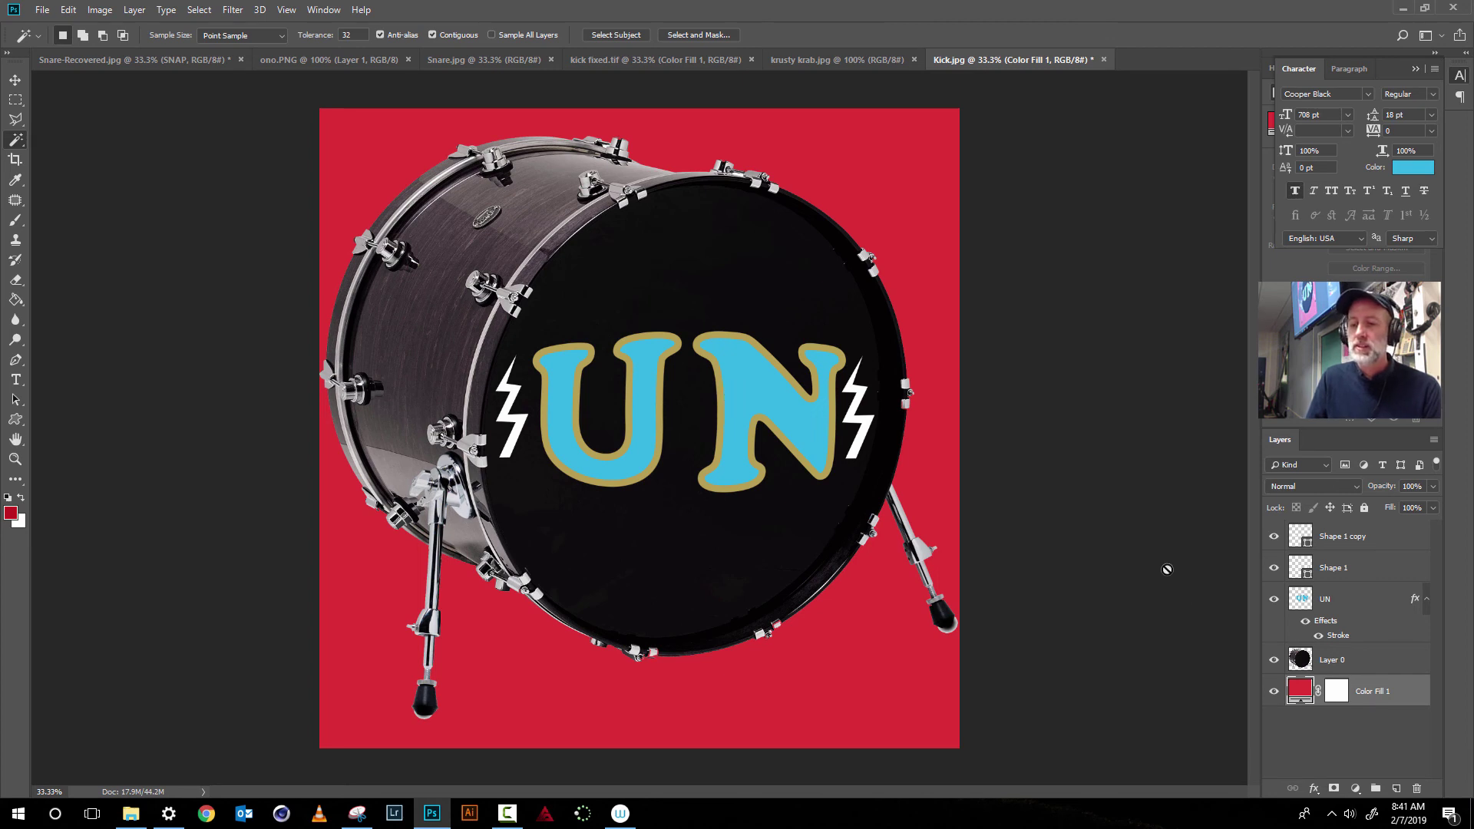
{"action": "left_click", "coordinate": [1301, 661]}
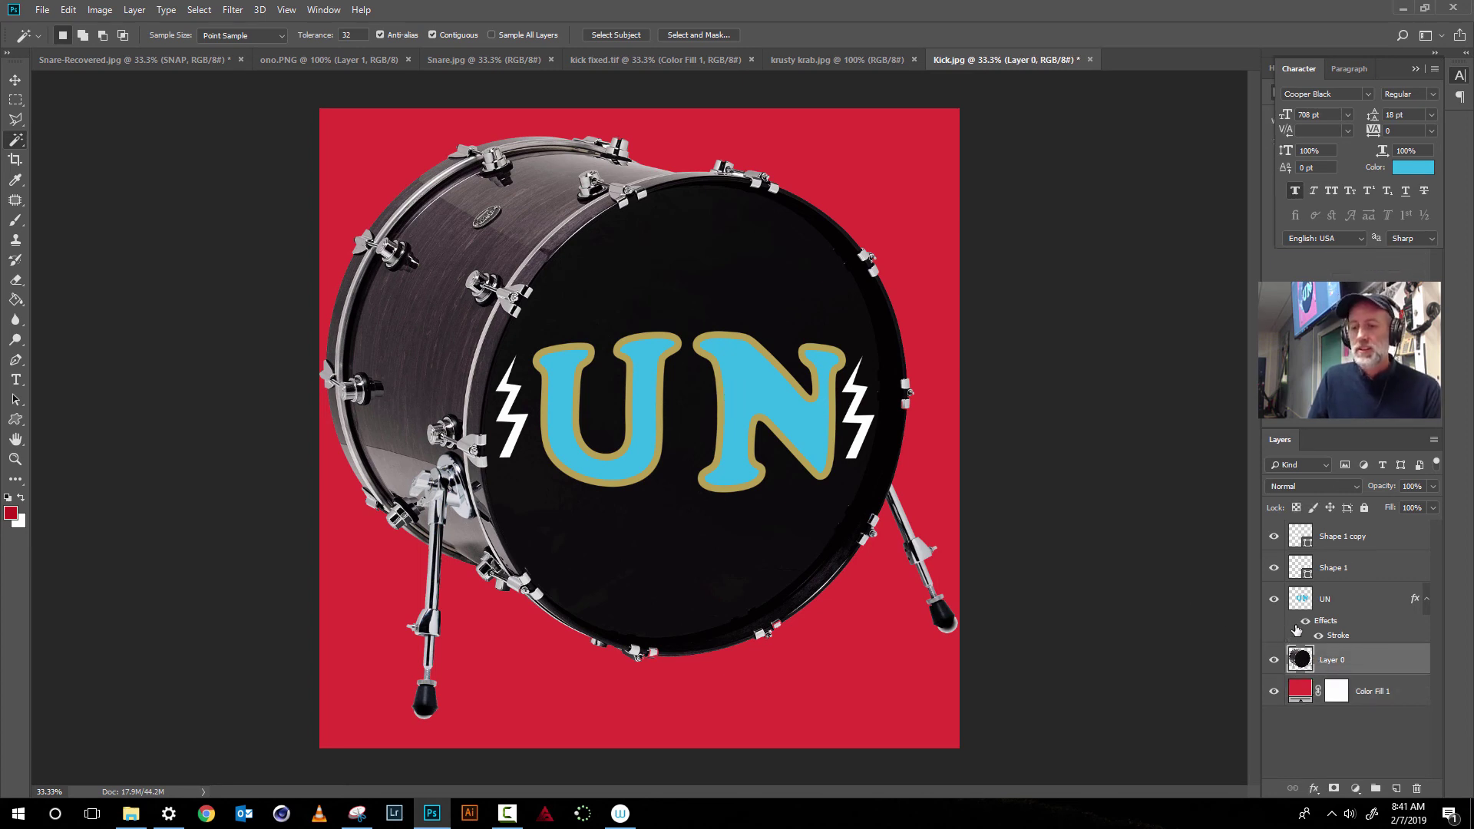
Apply Gaussian Add Noise at 24.43% to the drum layer
{"action": "left_click", "coordinate": [233, 9]}
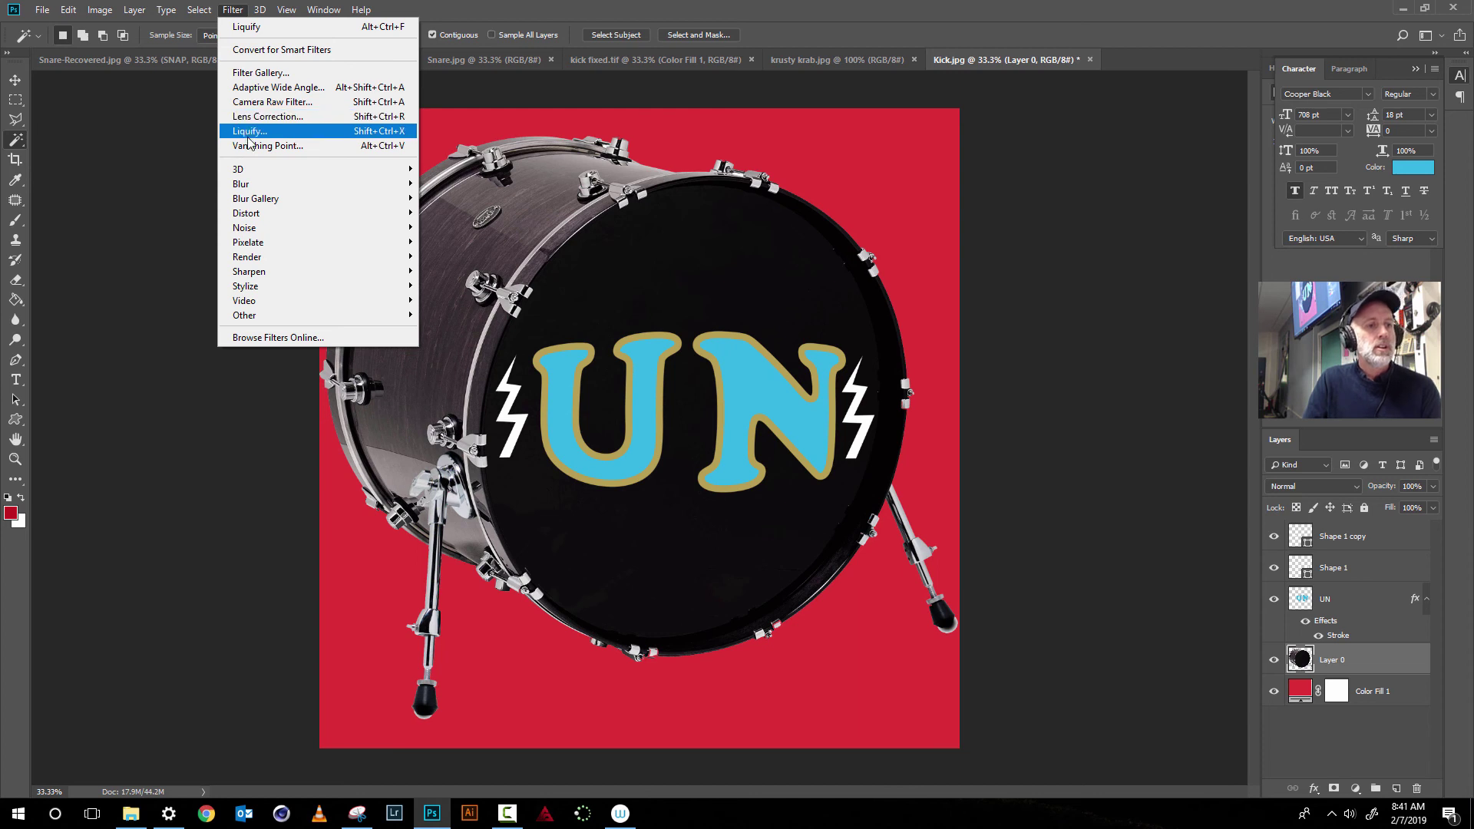
{"action": "mouse_move", "coordinate": [246, 217]}
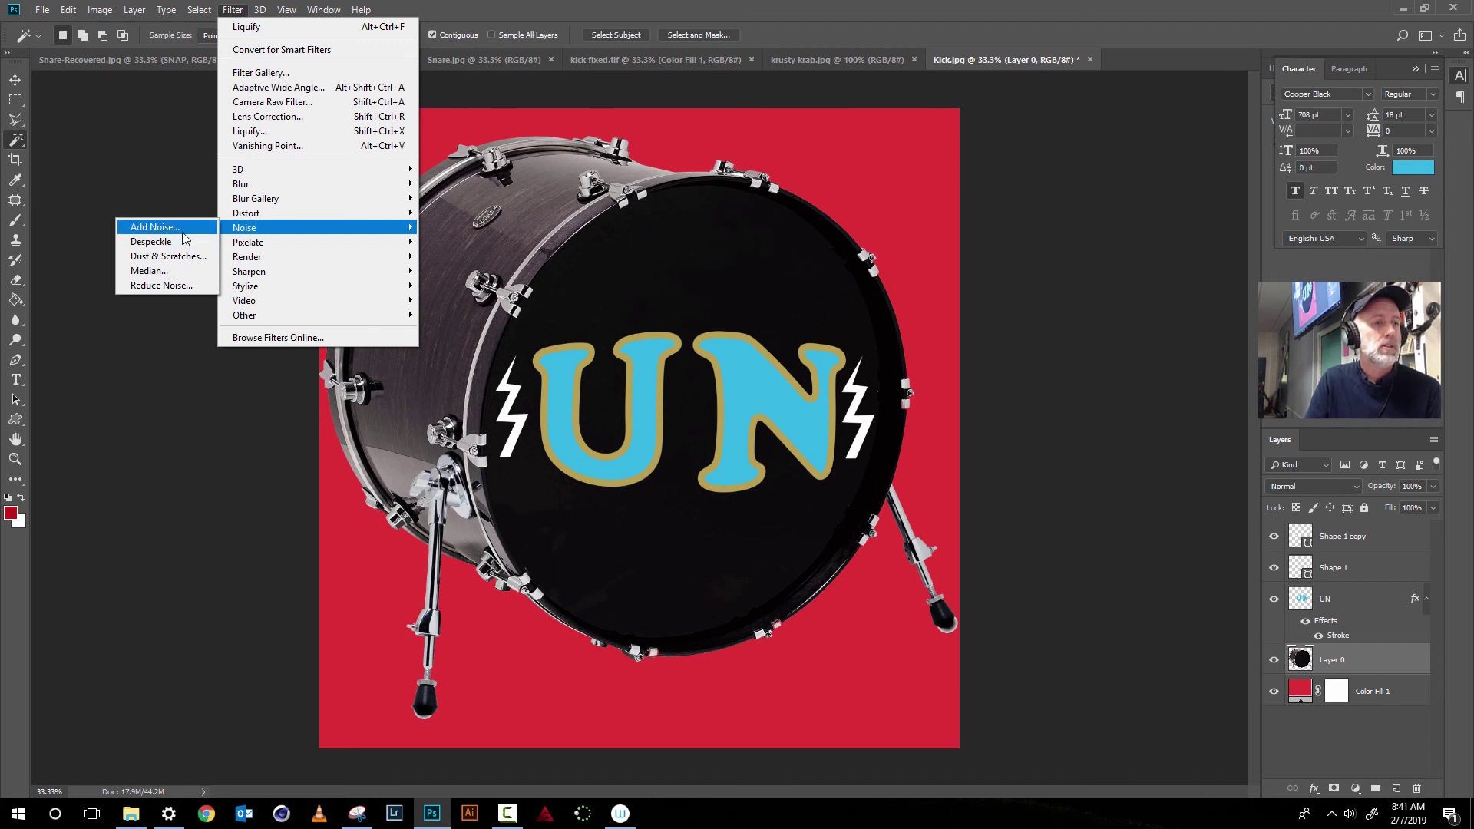
{"action": "left_click", "coordinate": [157, 228]}
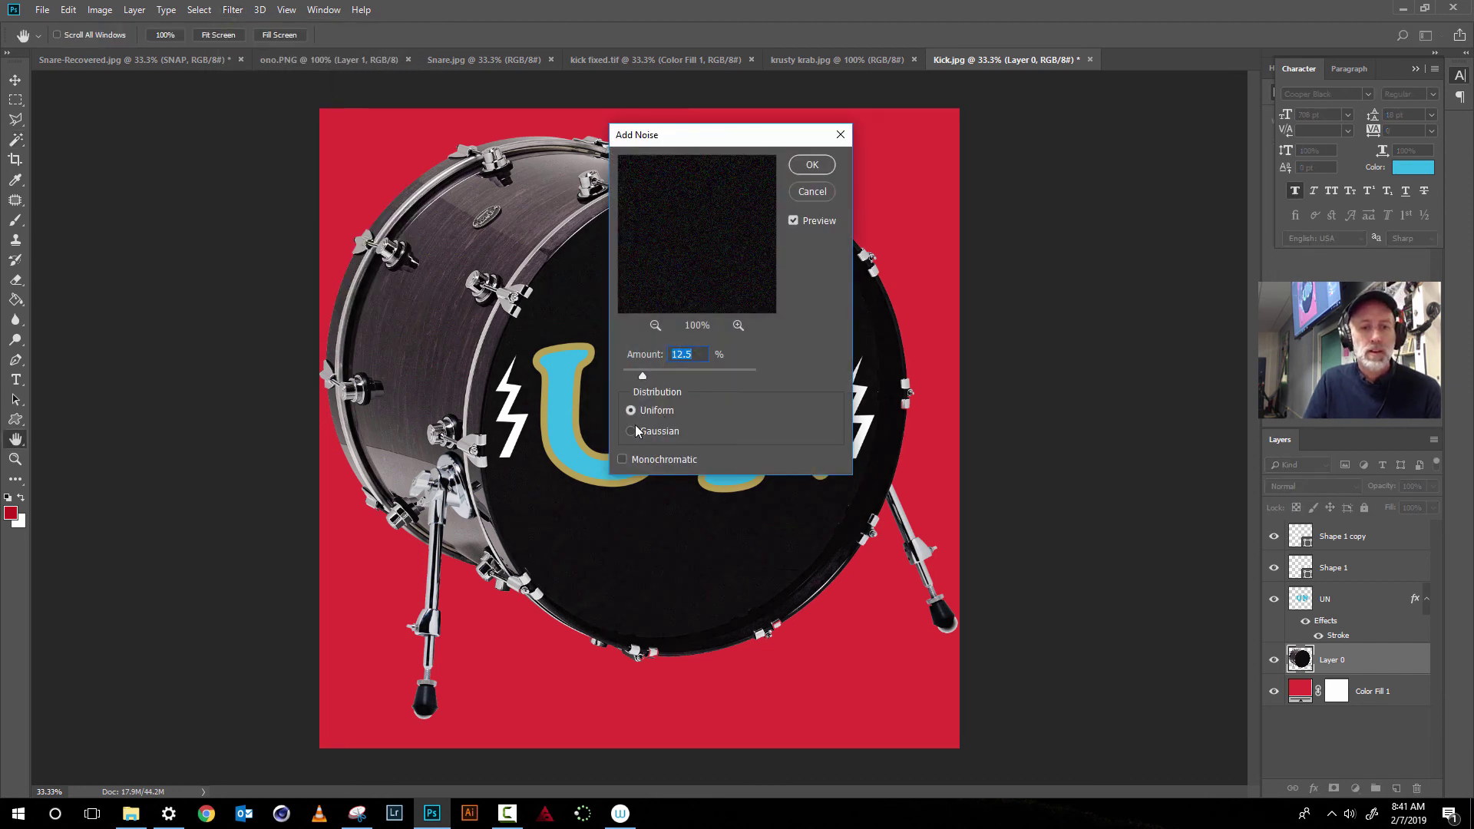
{"action": "left_click", "coordinate": [631, 433]}
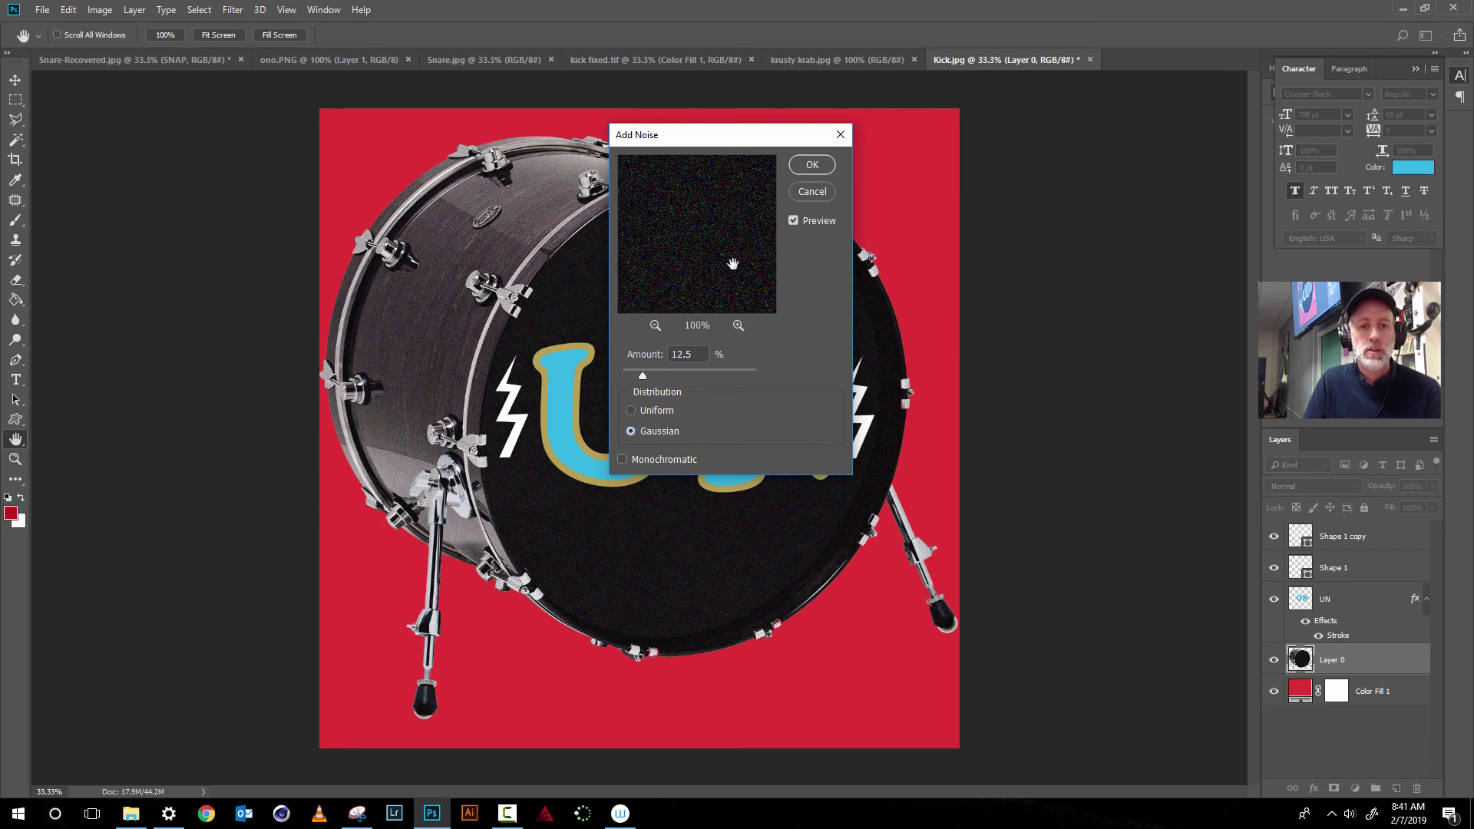
{"action": "left_click_drag", "start_coordinate": [644, 376], "coordinate": [662, 374]}
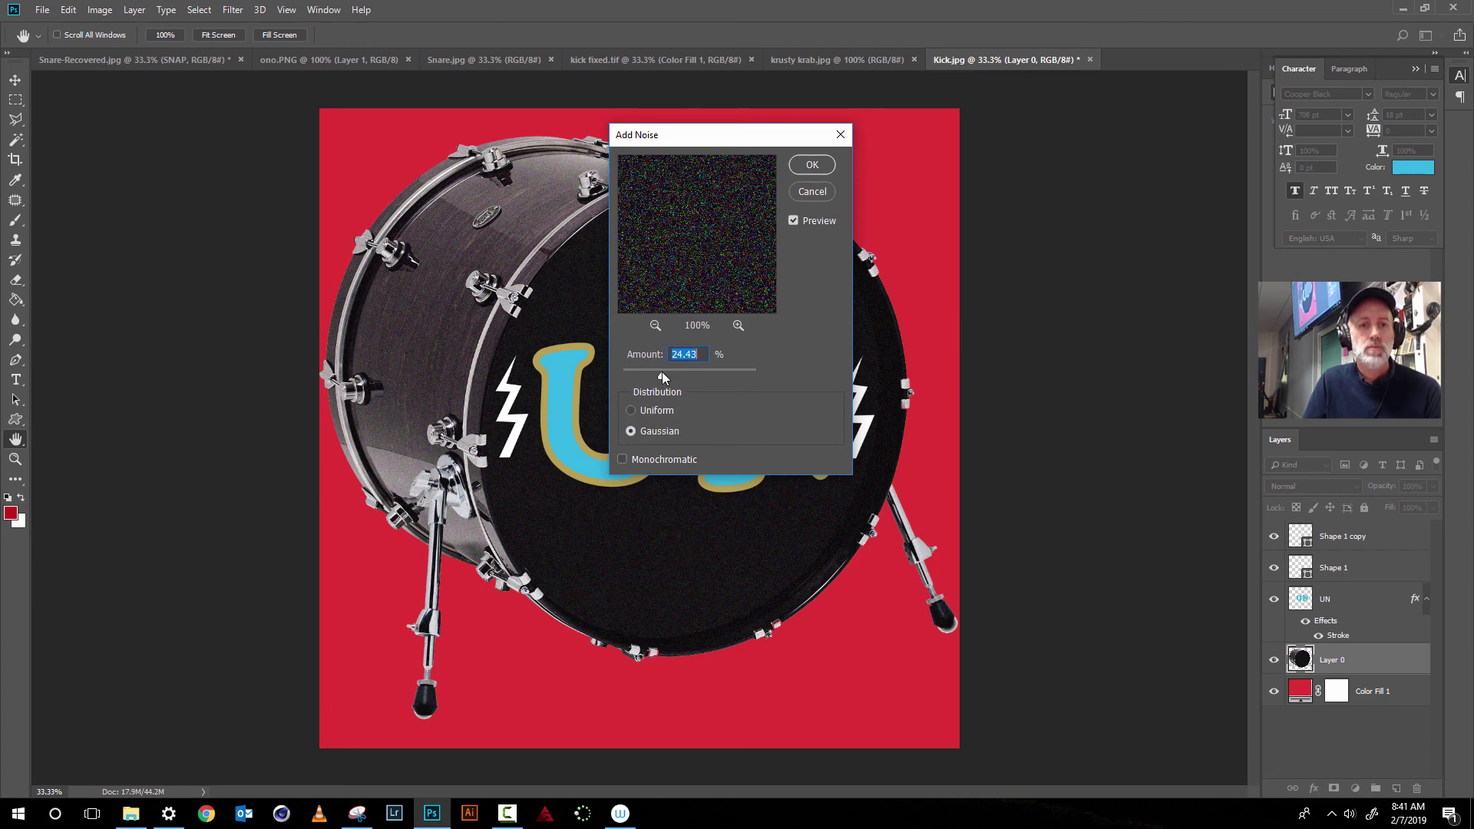
{"action": "left_click", "coordinate": [812, 166]}
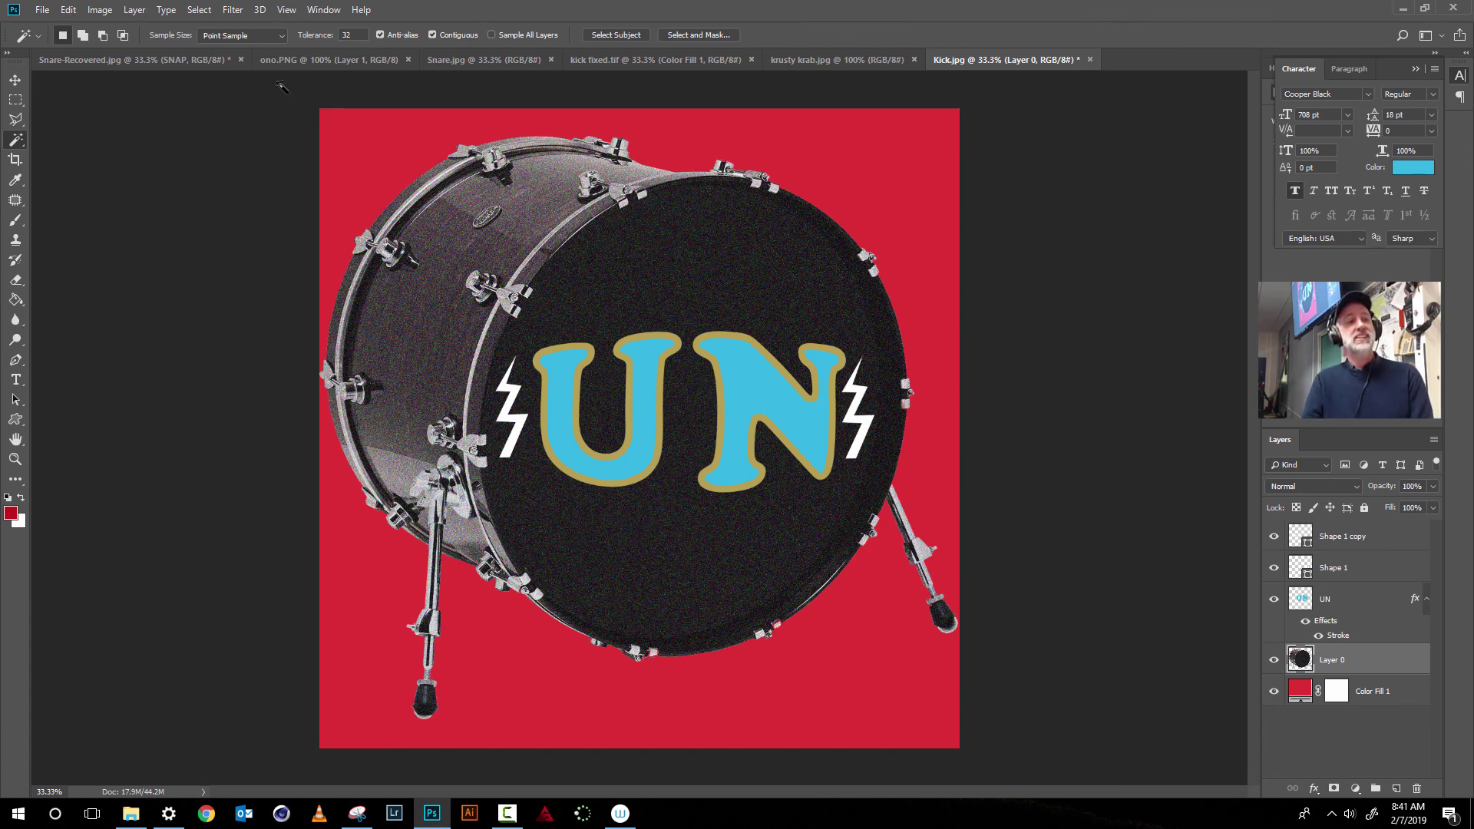
Save a JPEG copy named 'Onomatopoeia Example' to the Desktop at quality 10 (Maximum)
{"action": "left_click", "coordinate": [42, 10]}
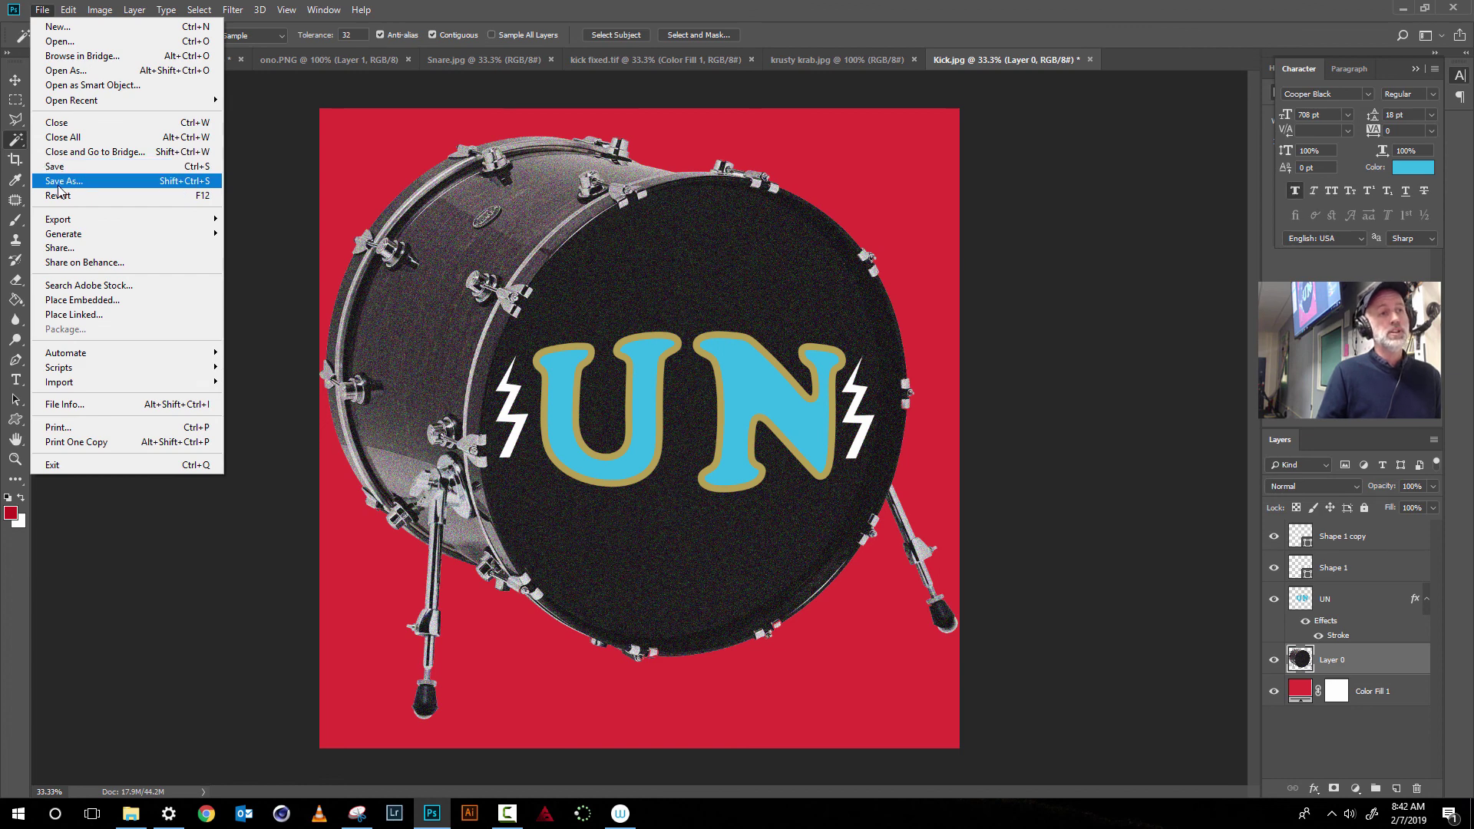
{"action": "left_click", "coordinate": [72, 182]}
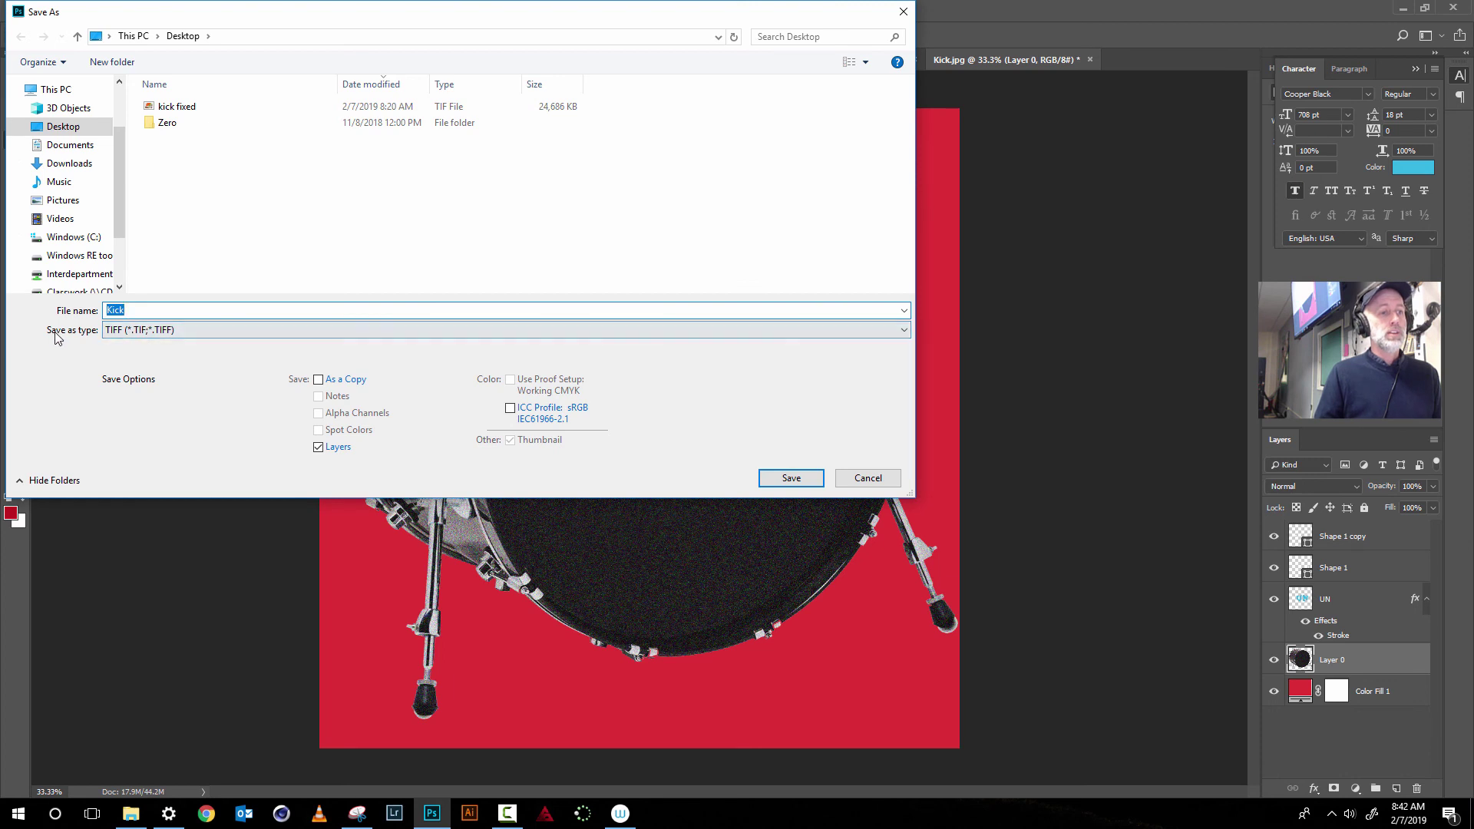
{"action": "left_click", "coordinate": [125, 332]}
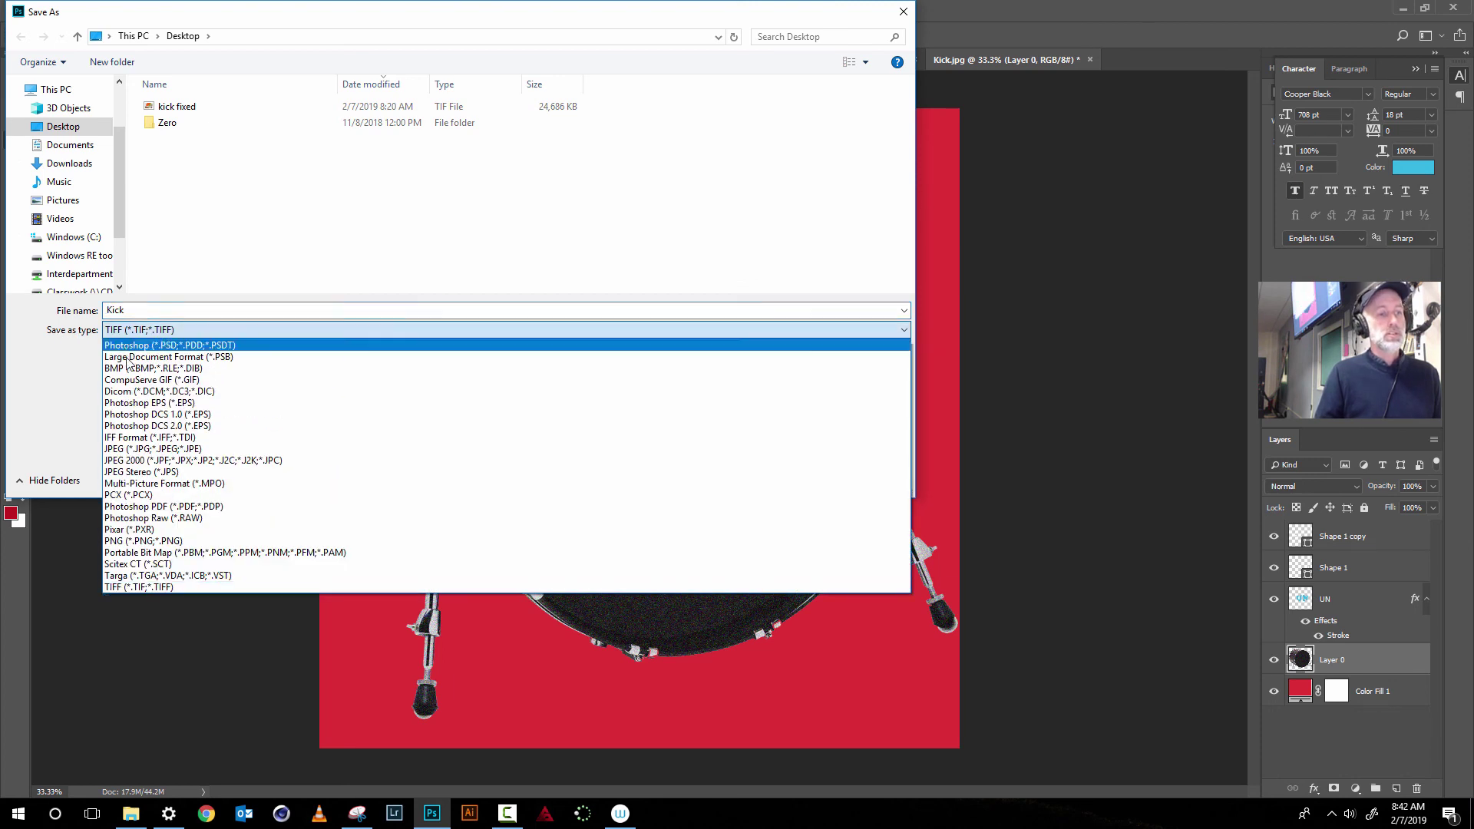
{"action": "left_click", "coordinate": [157, 448]}
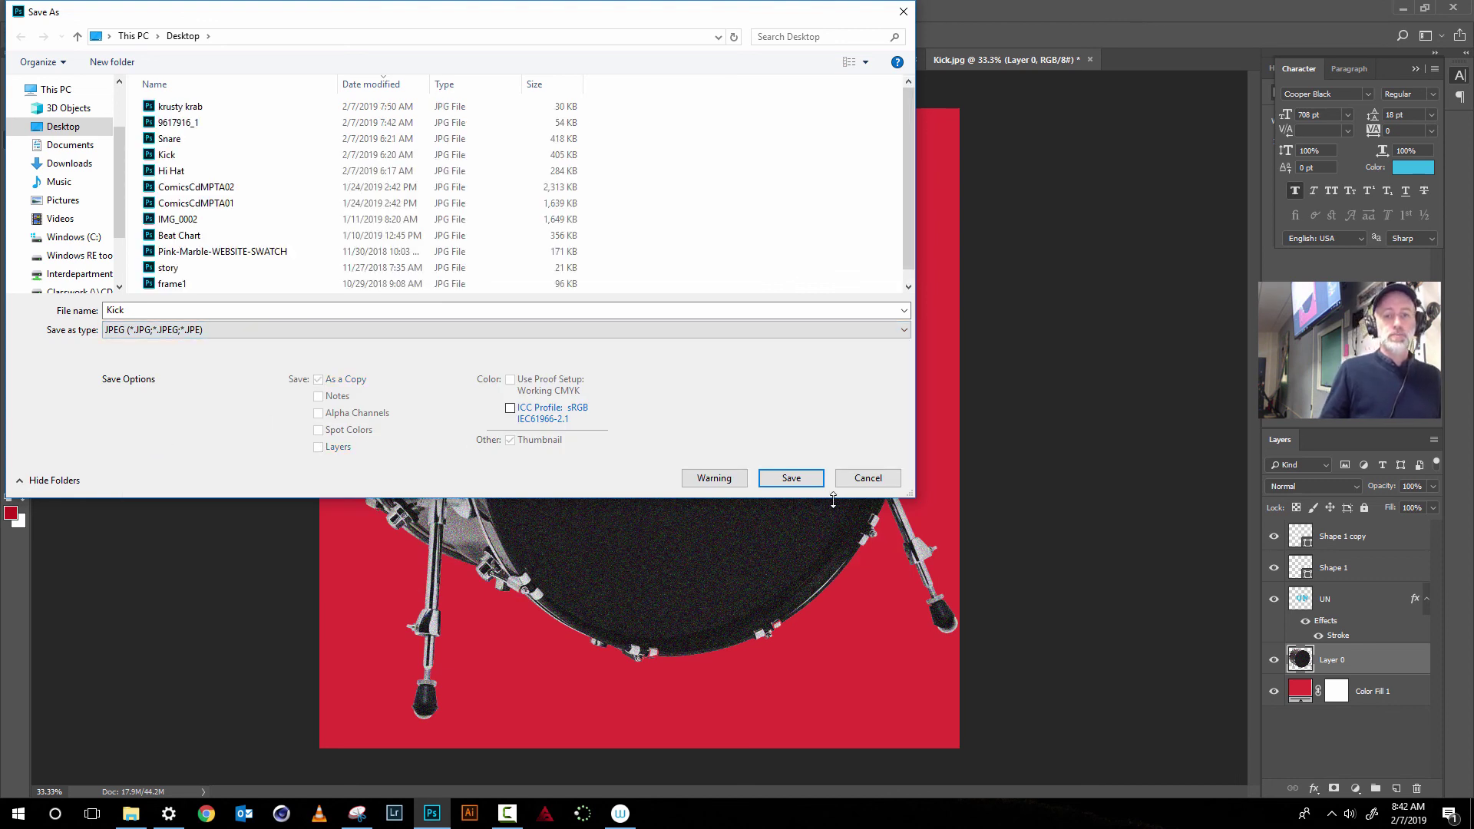
{"action": "double_click", "coordinate": [172, 307]}
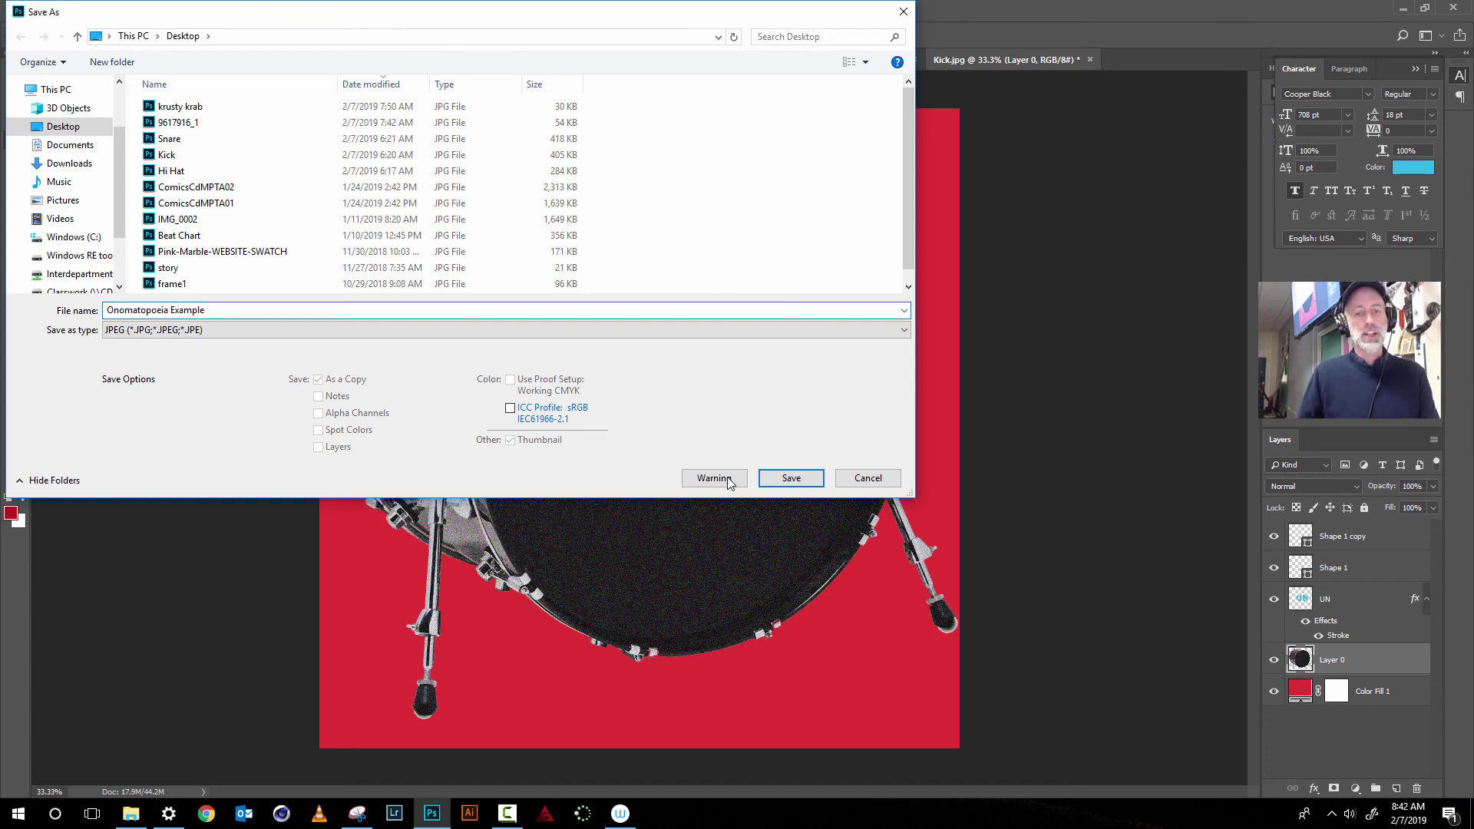
{"action": "left_click", "coordinate": [778, 482]}
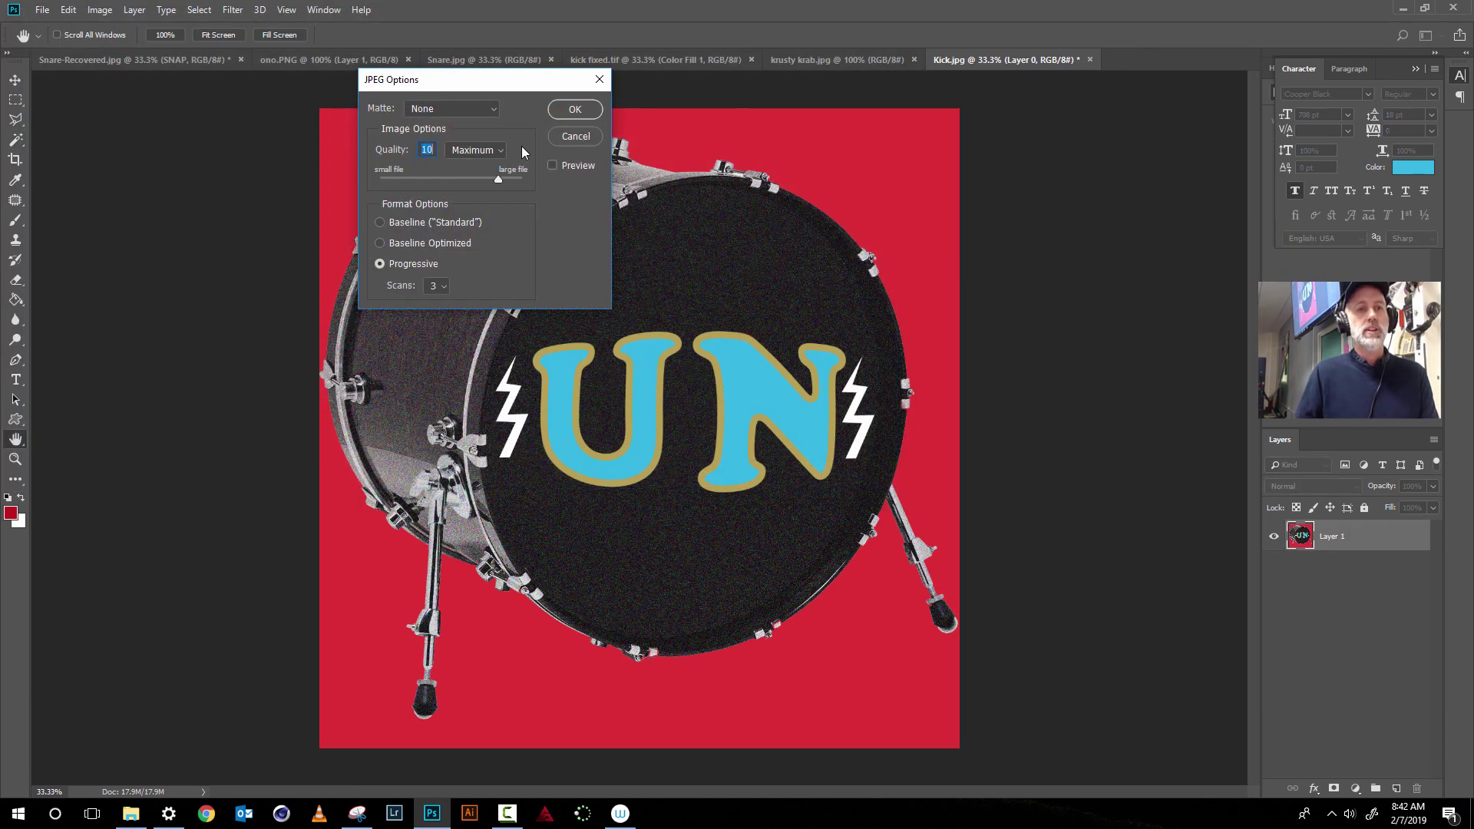
{"action": "left_click", "coordinate": [582, 116]}
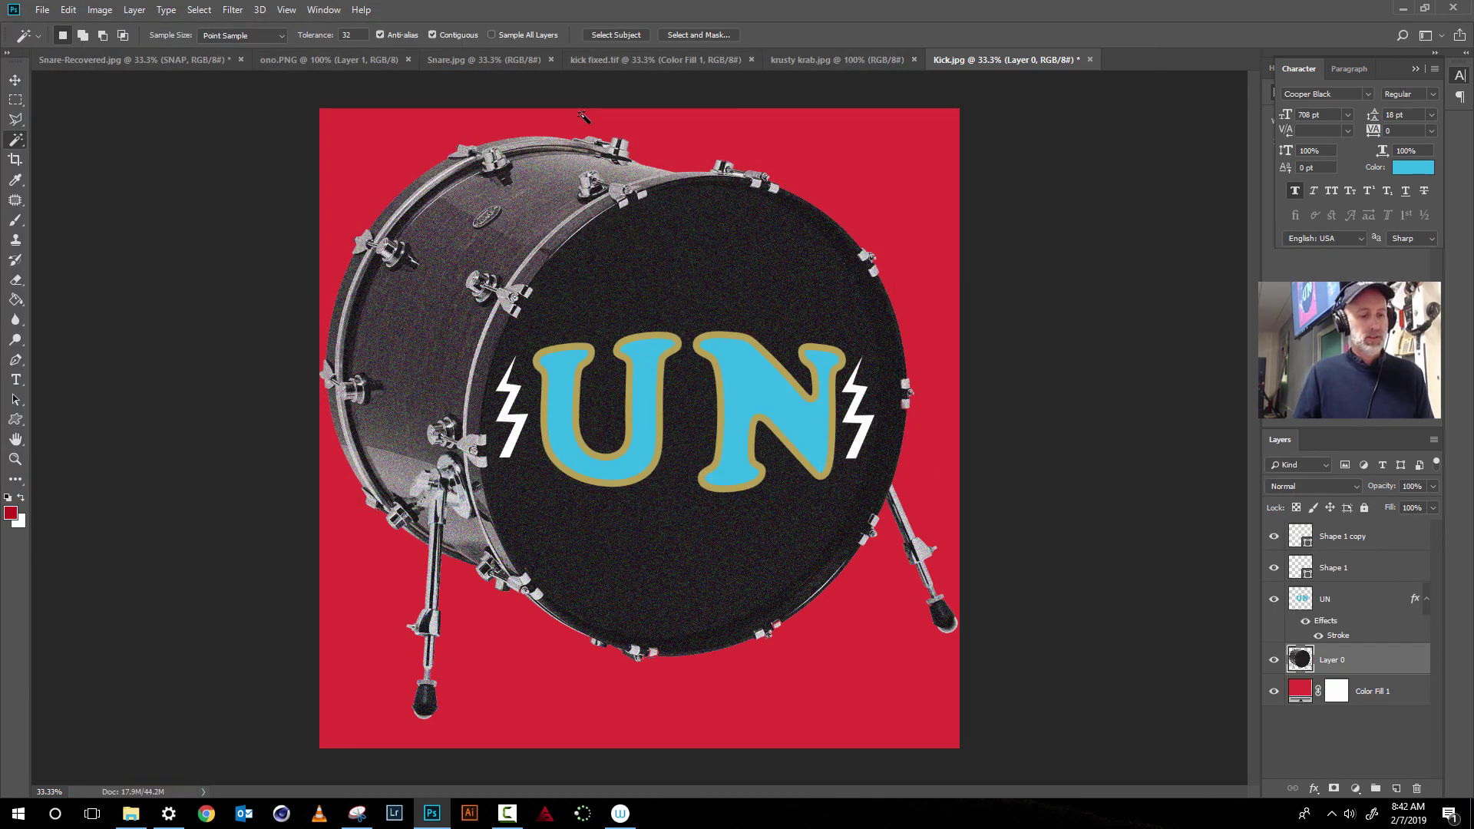